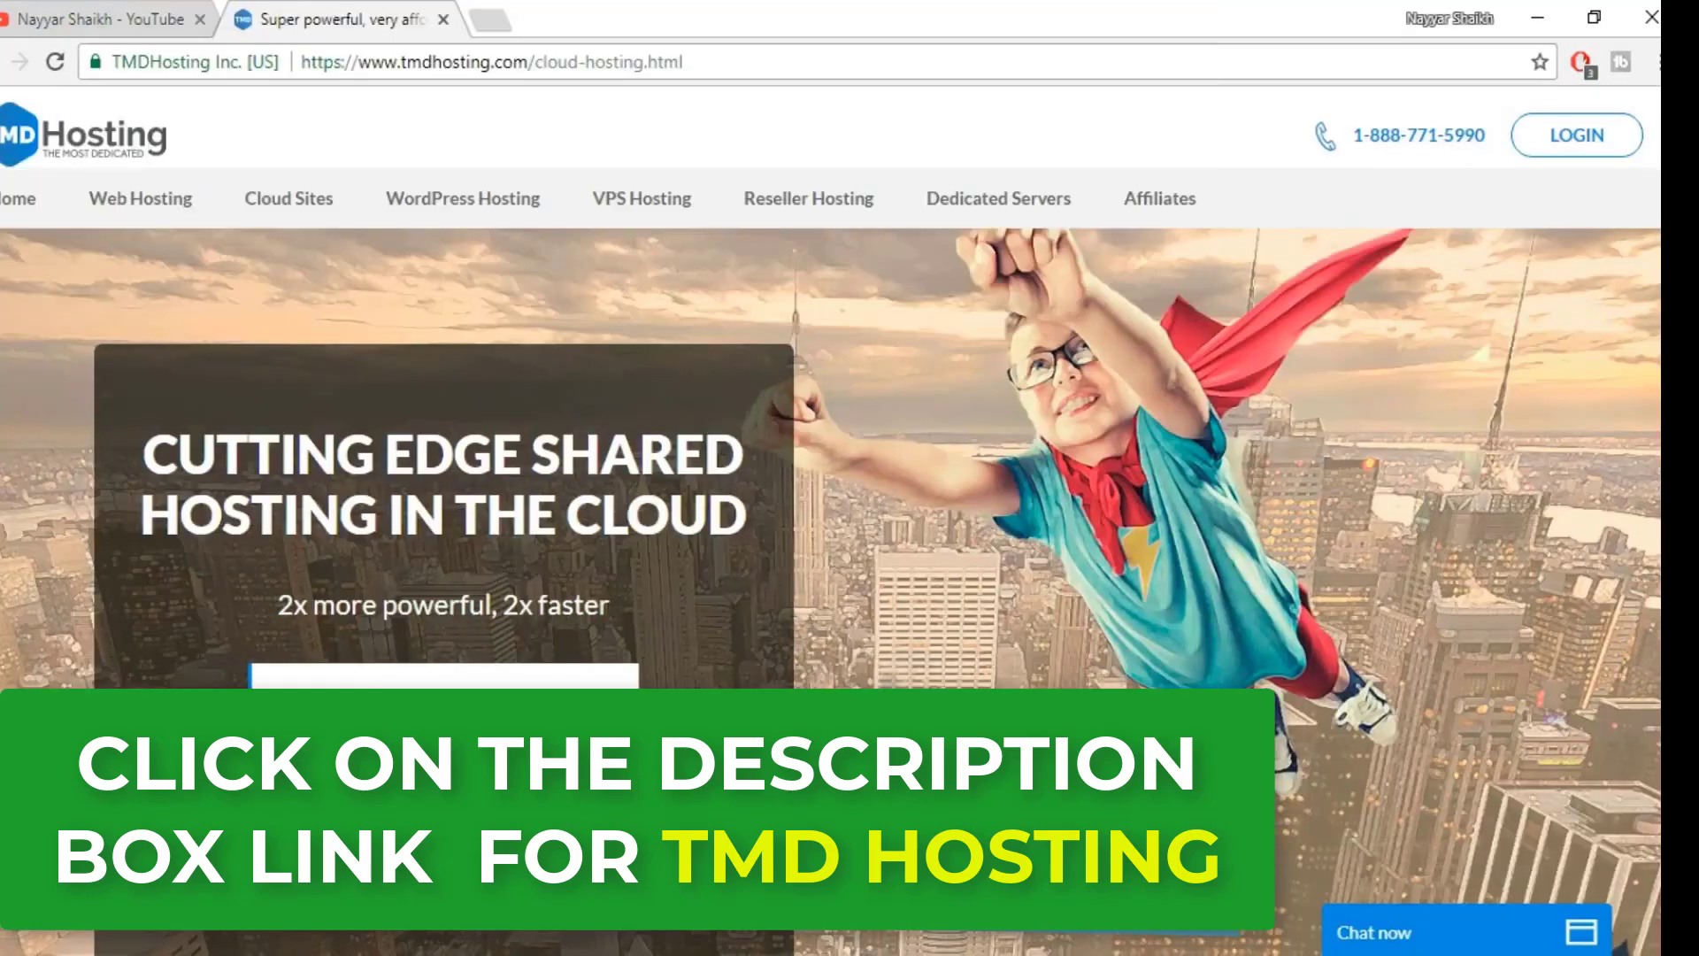
Step: Scroll the Cloud Sites page down to the Summer, Rain and Storm Cloud pricing cards
scroll(832, 531, down, 15)
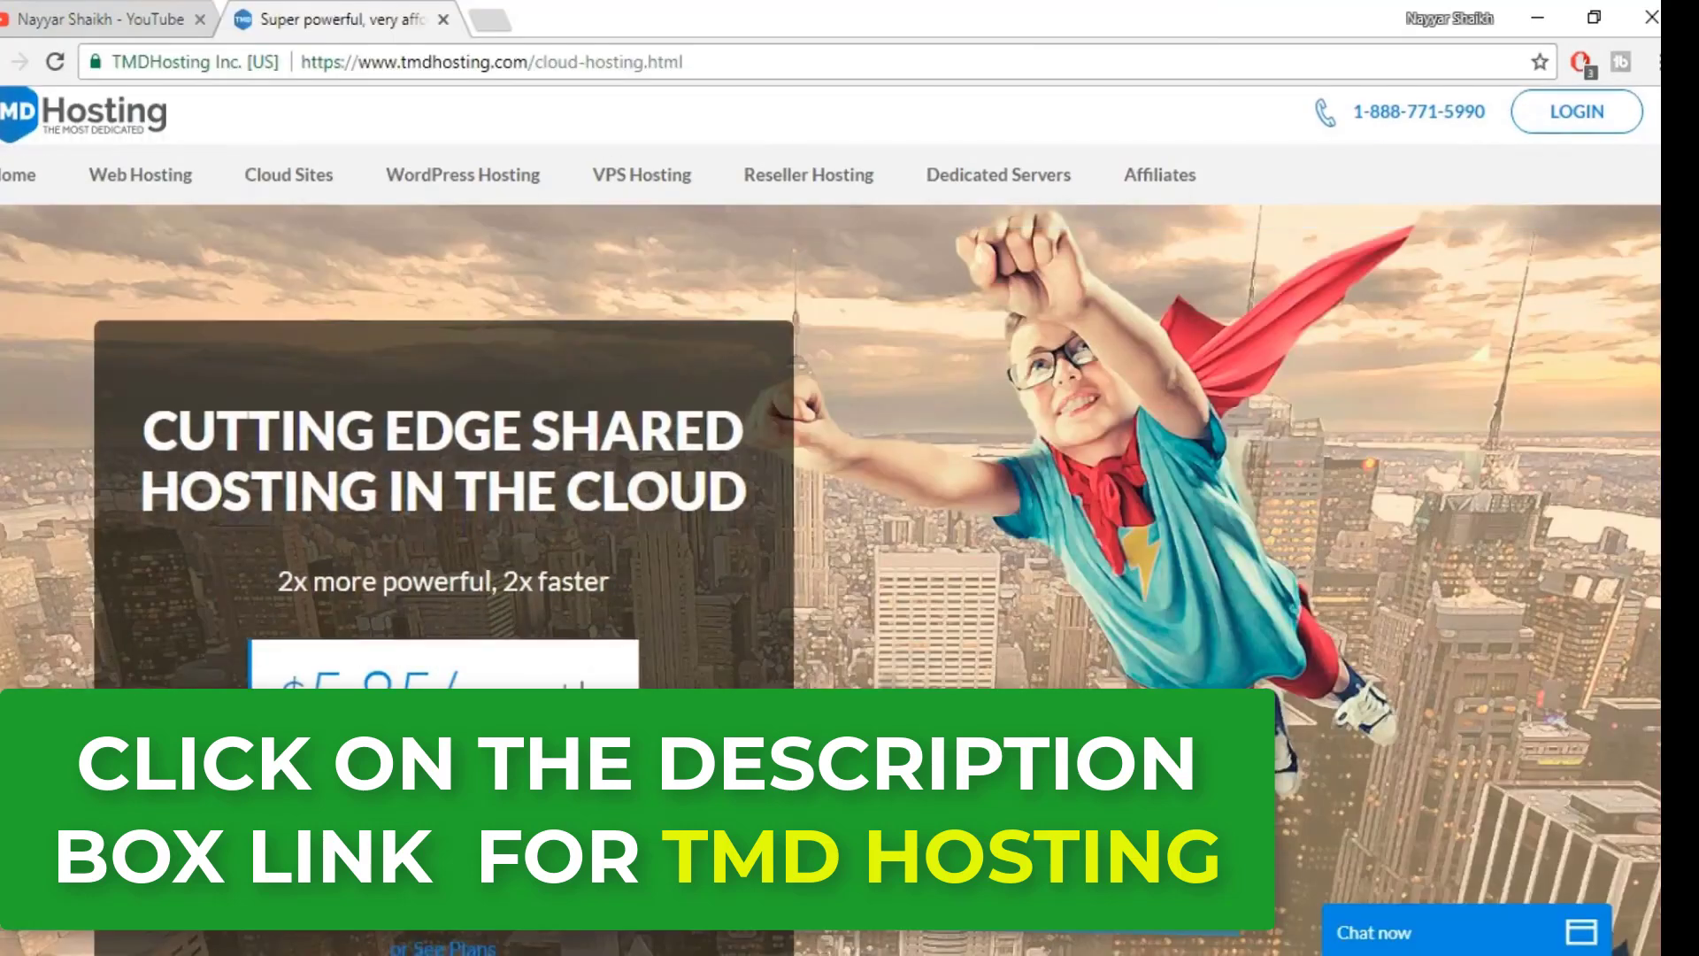
scroll(946, 574, down, 3)
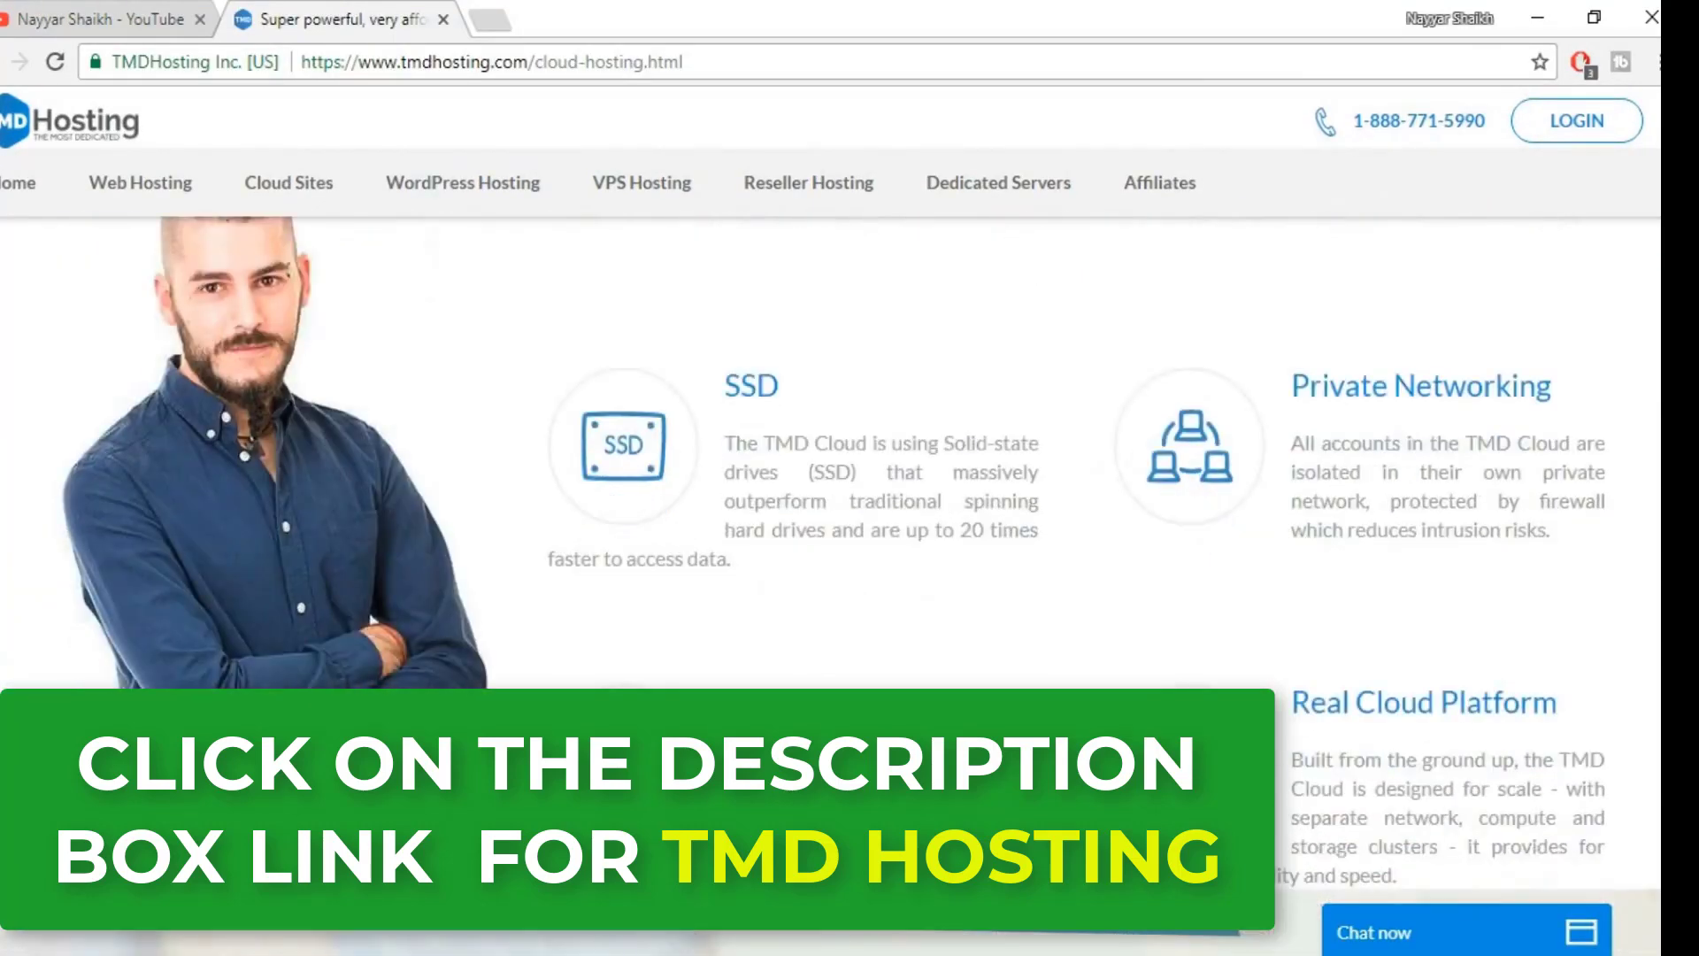
scroll(946, 574, up, 1)
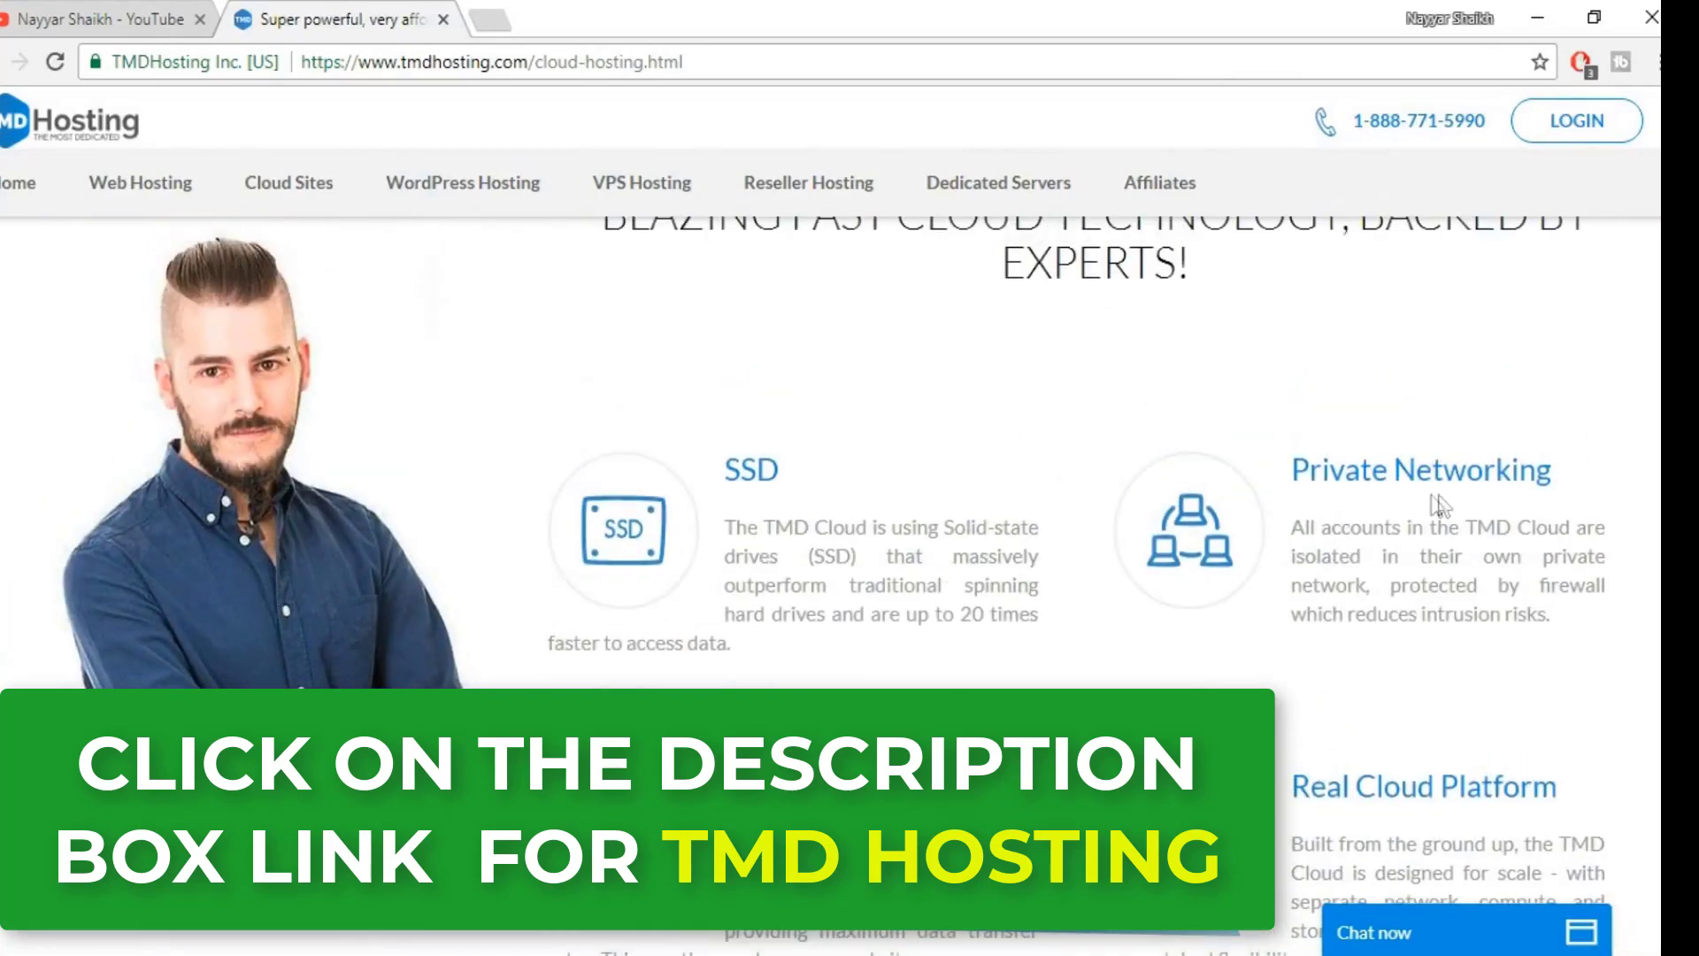
scroll(1460, 566, down, 1)
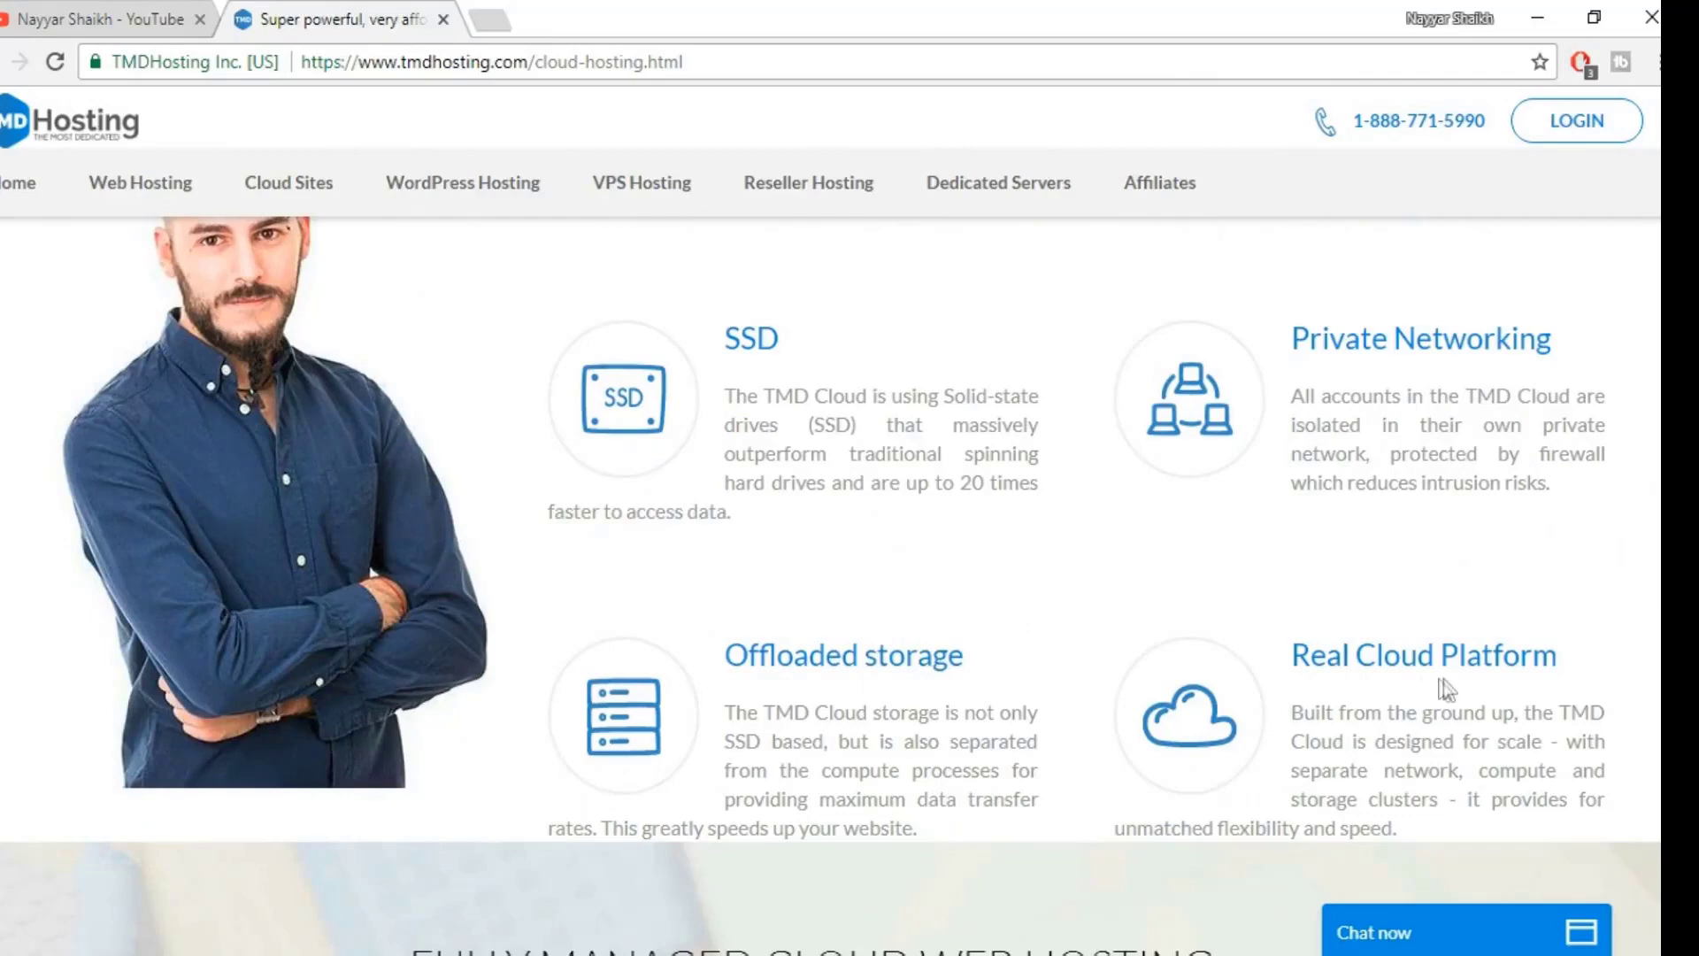
scroll(1491, 662, down, 1)
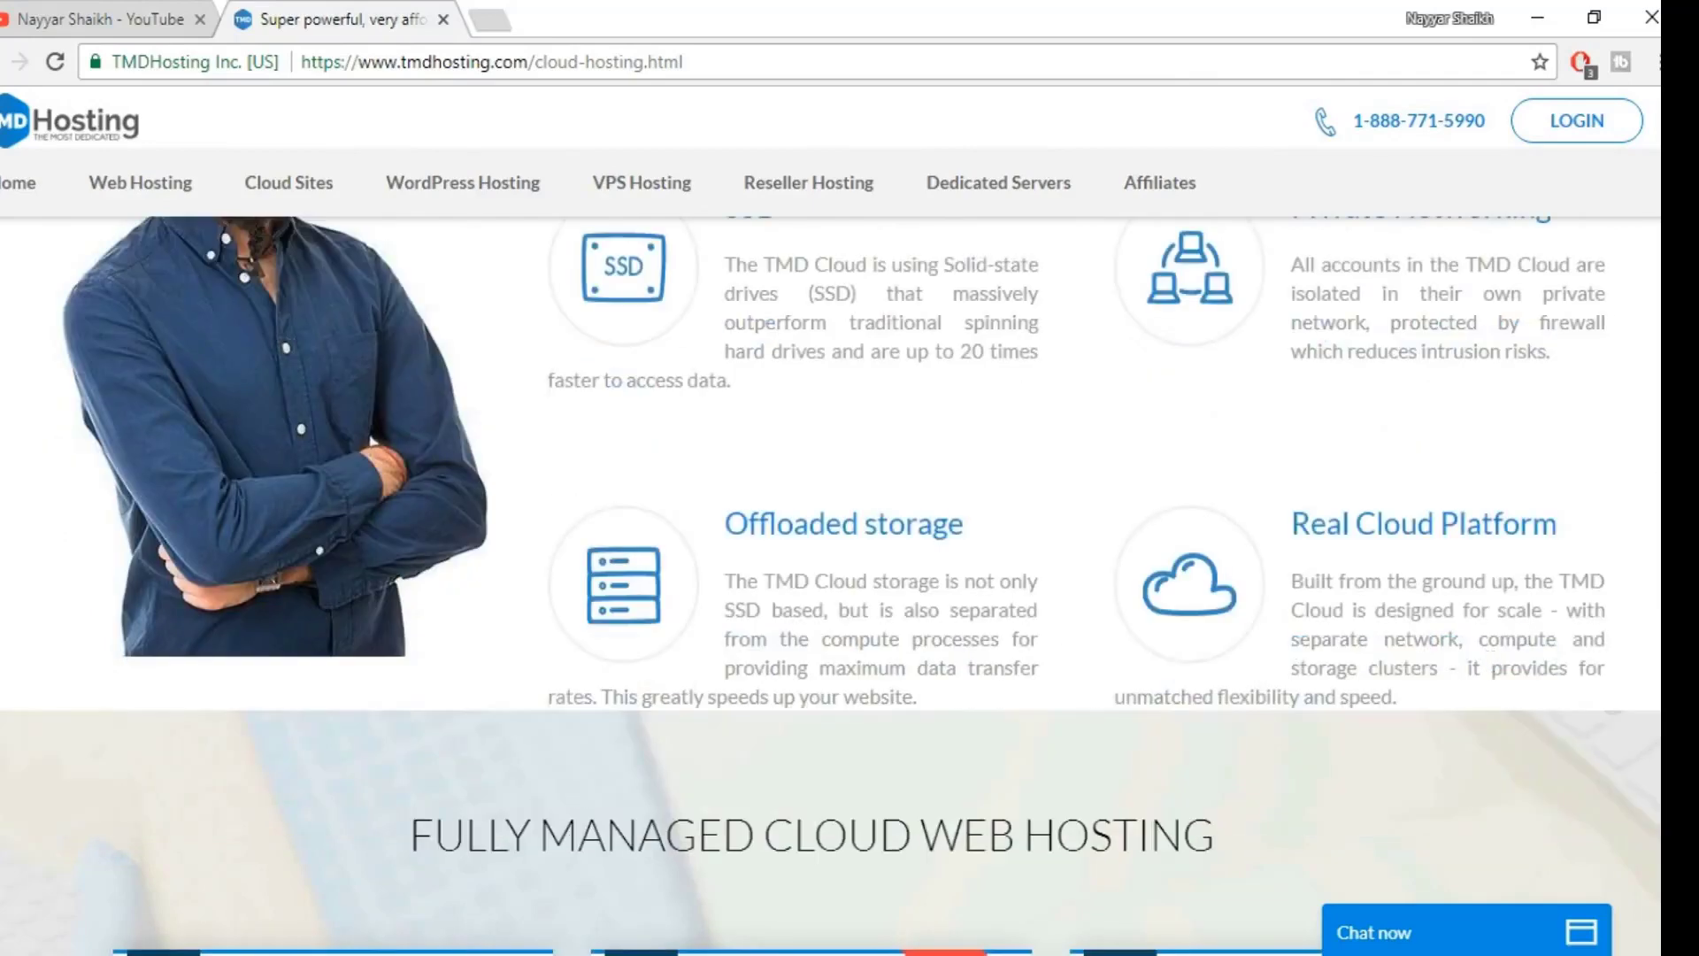
scroll(831, 584, up, 12)
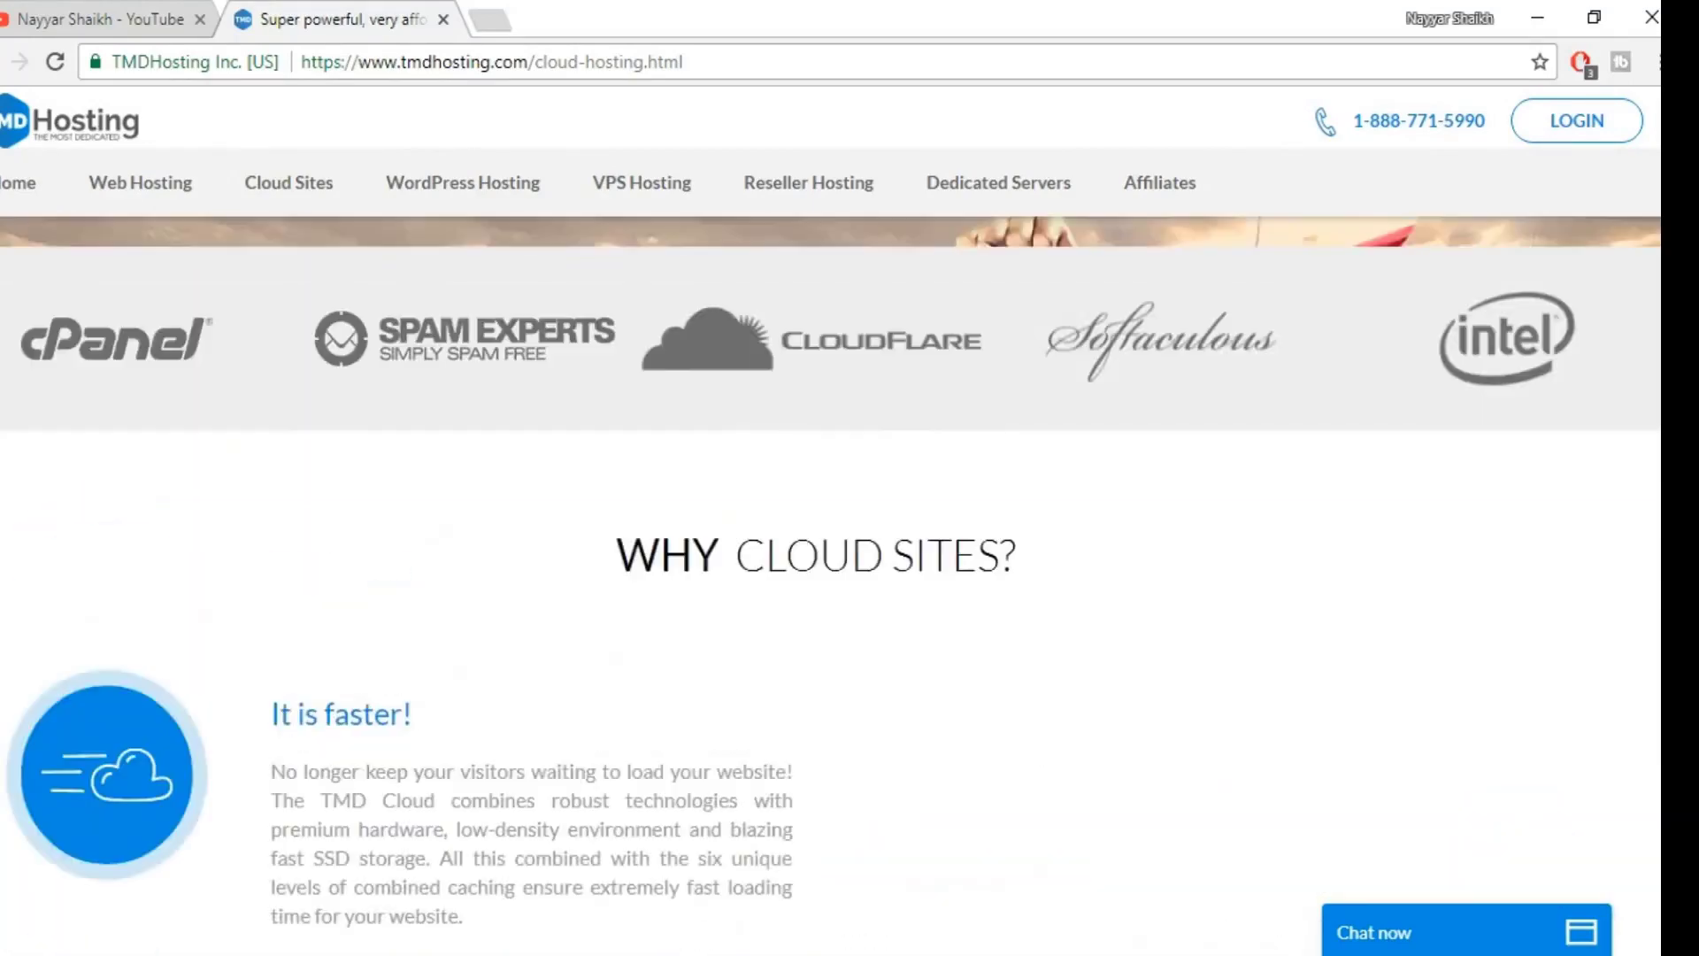
scroll(831, 584, down, 4)
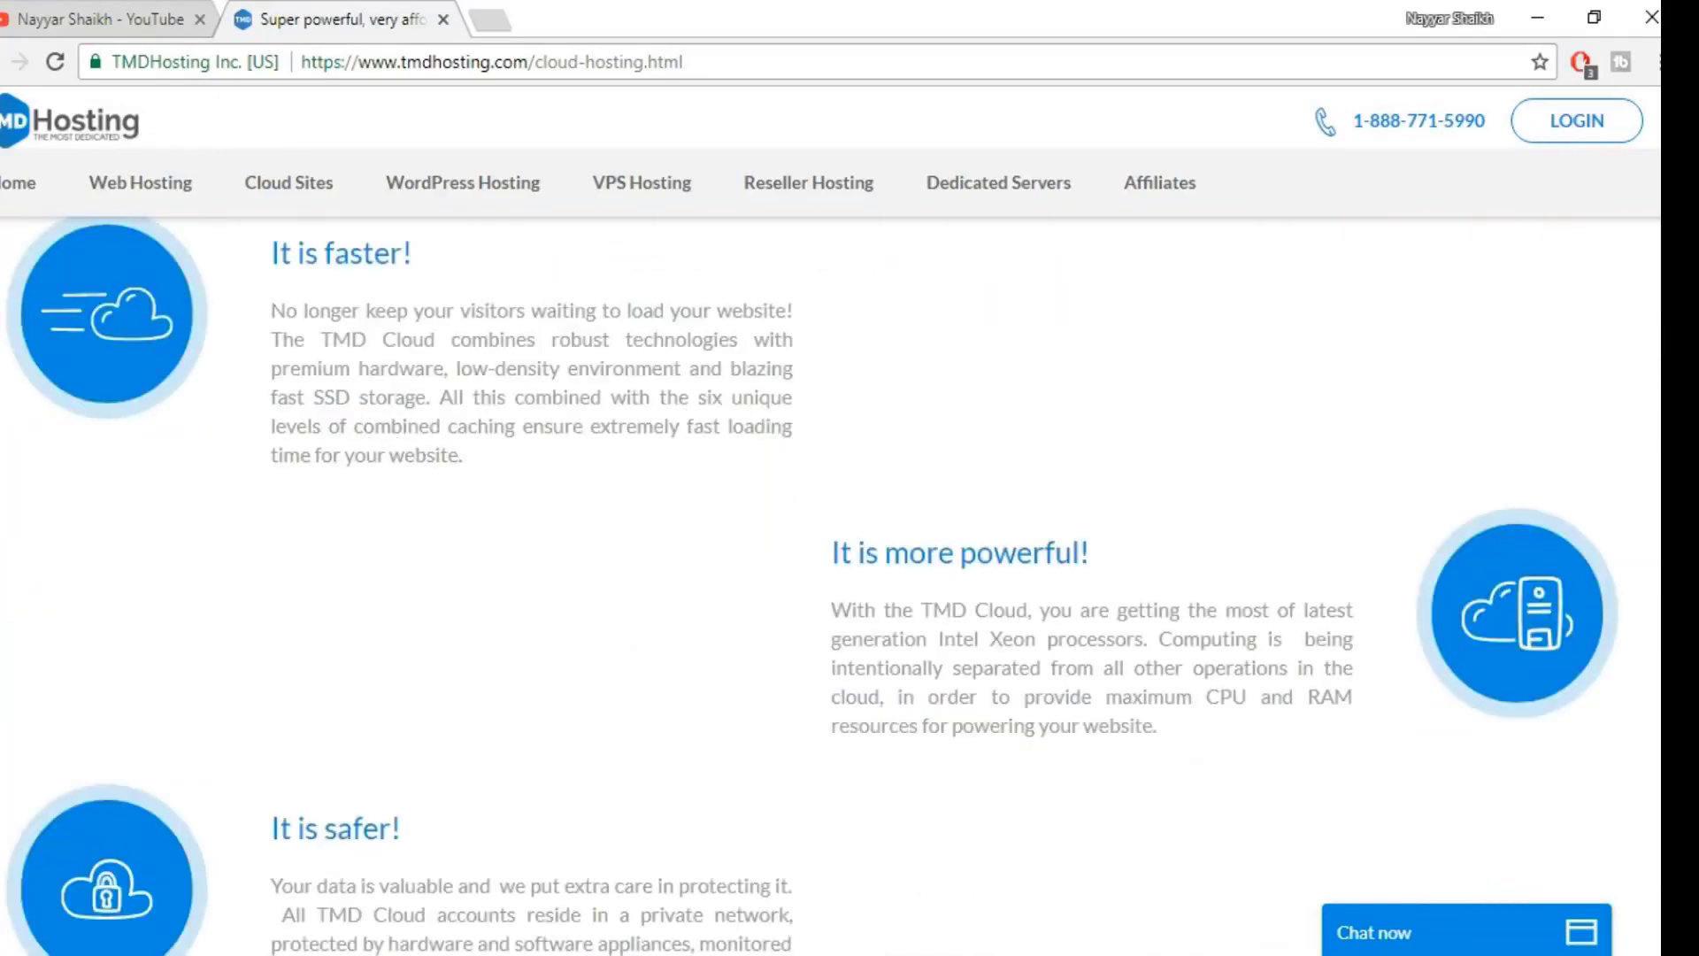
scroll(831, 584, down, 20)
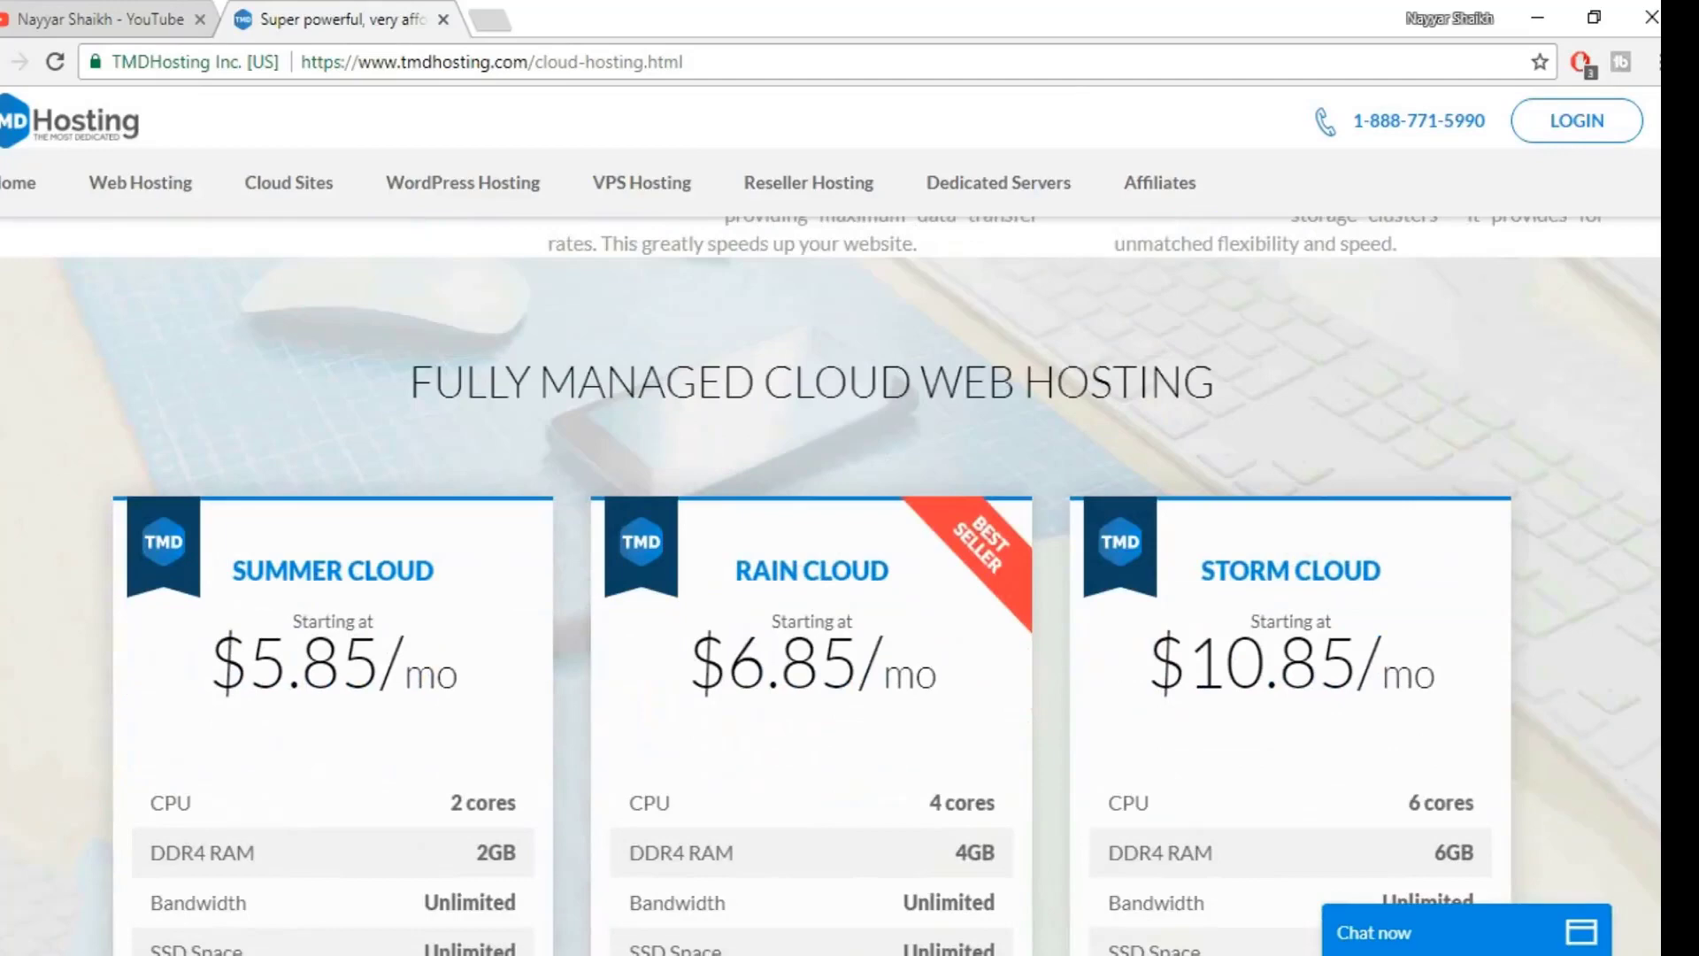
scroll(831, 584, down, 4)
click(1658, 62)
Step: Zoom the page to 80% so all three plan cards fit, and minimize the LiveChat window
click(1495, 310)
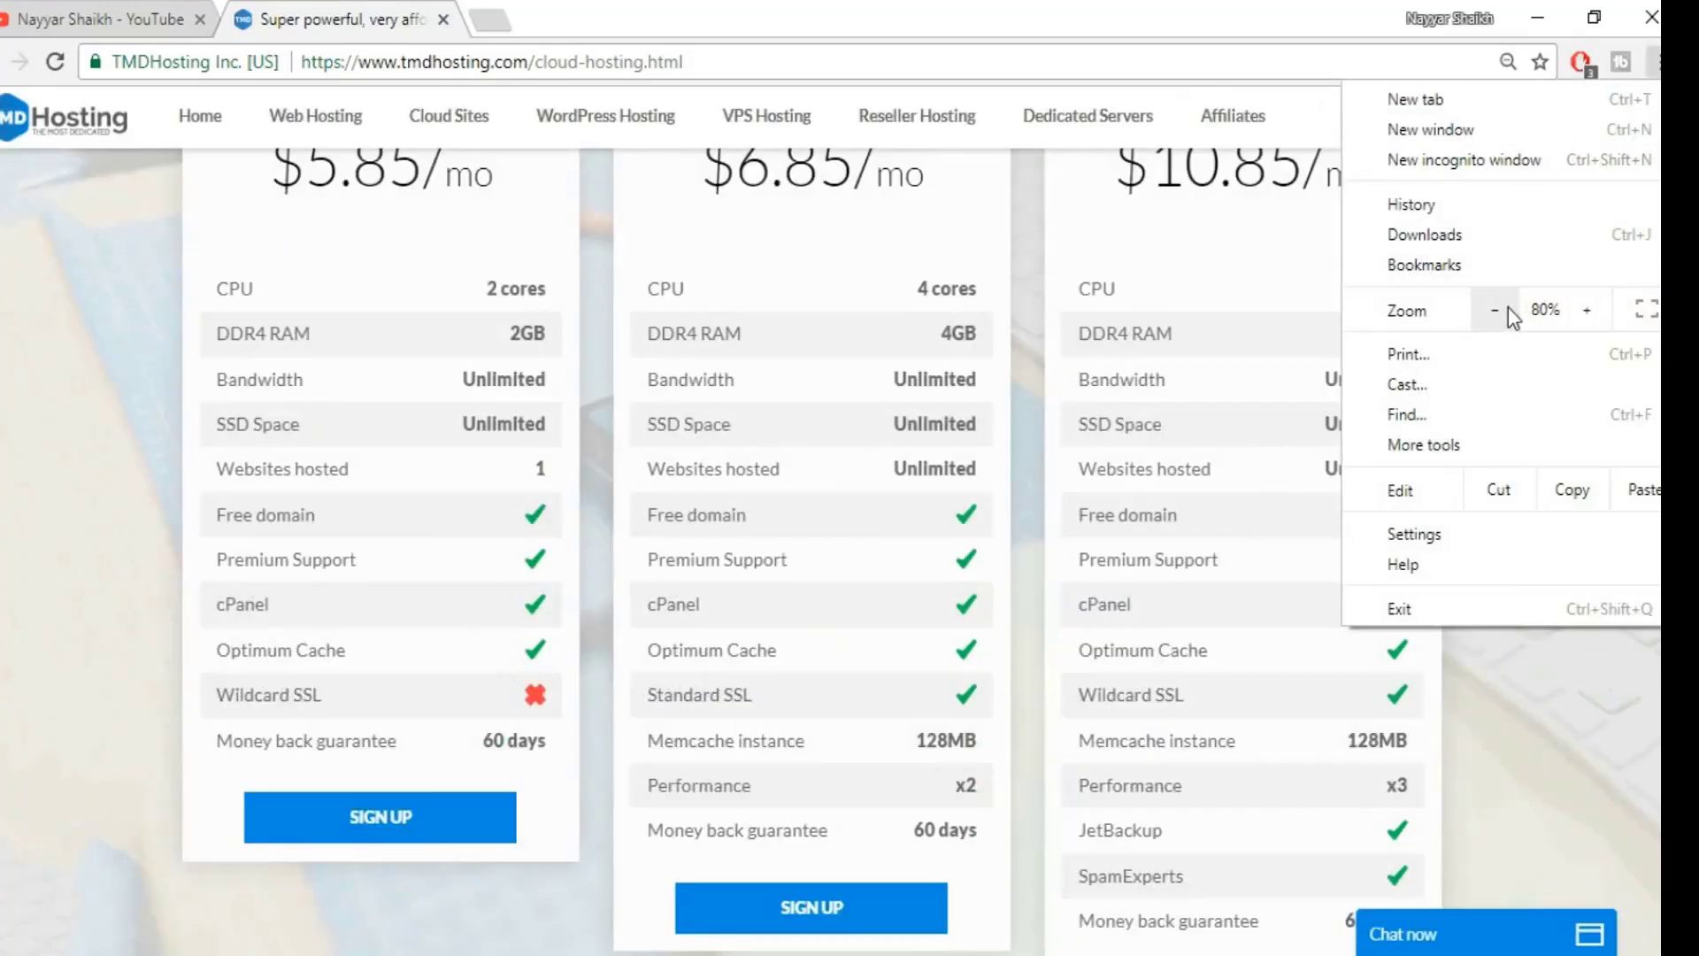
click(1660, 680)
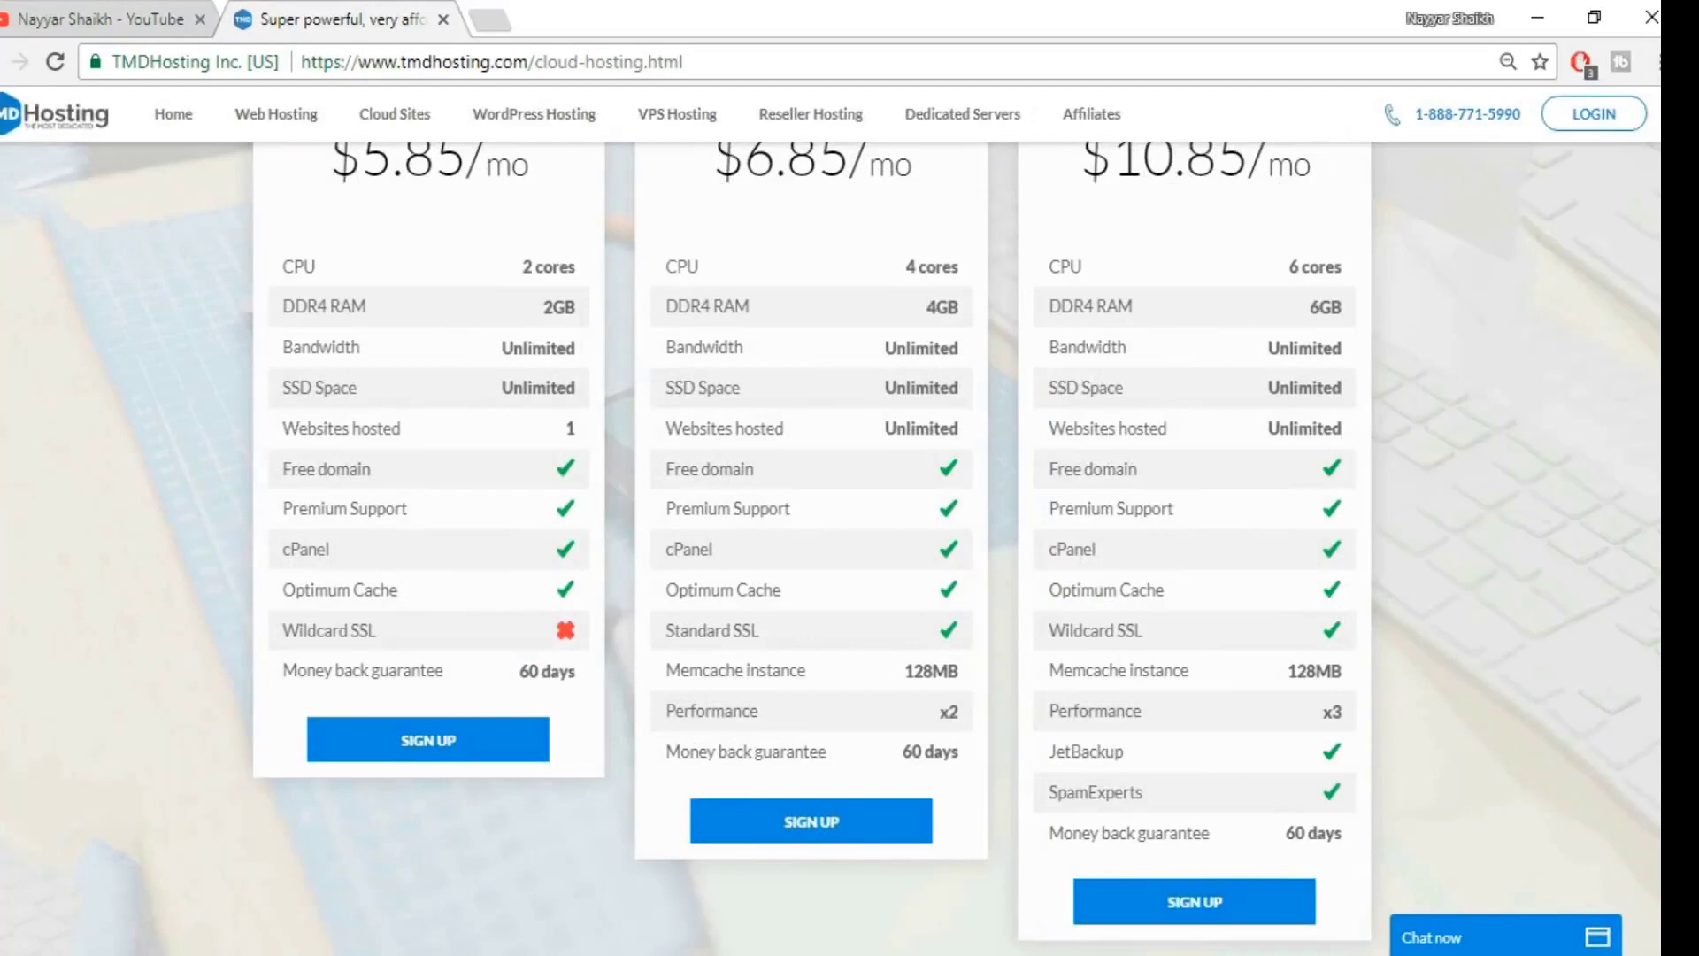
scroll(832, 531, up, 2)
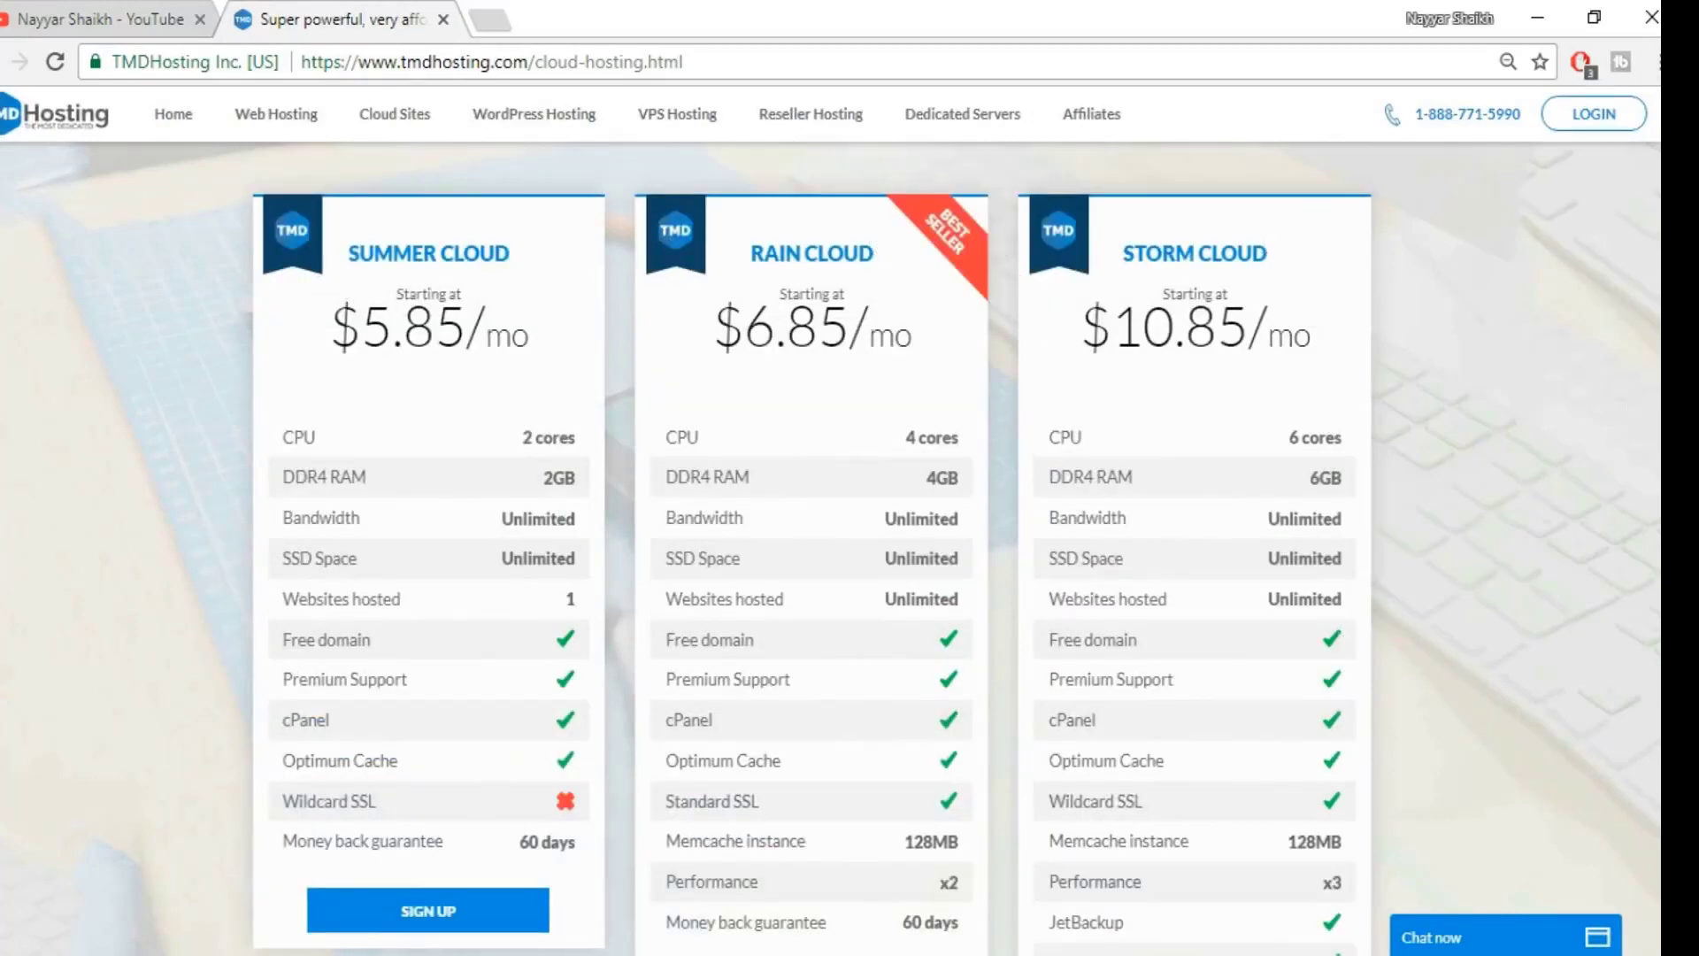
scroll(800, 548, down, 2)
scroll(800, 548, up, 1)
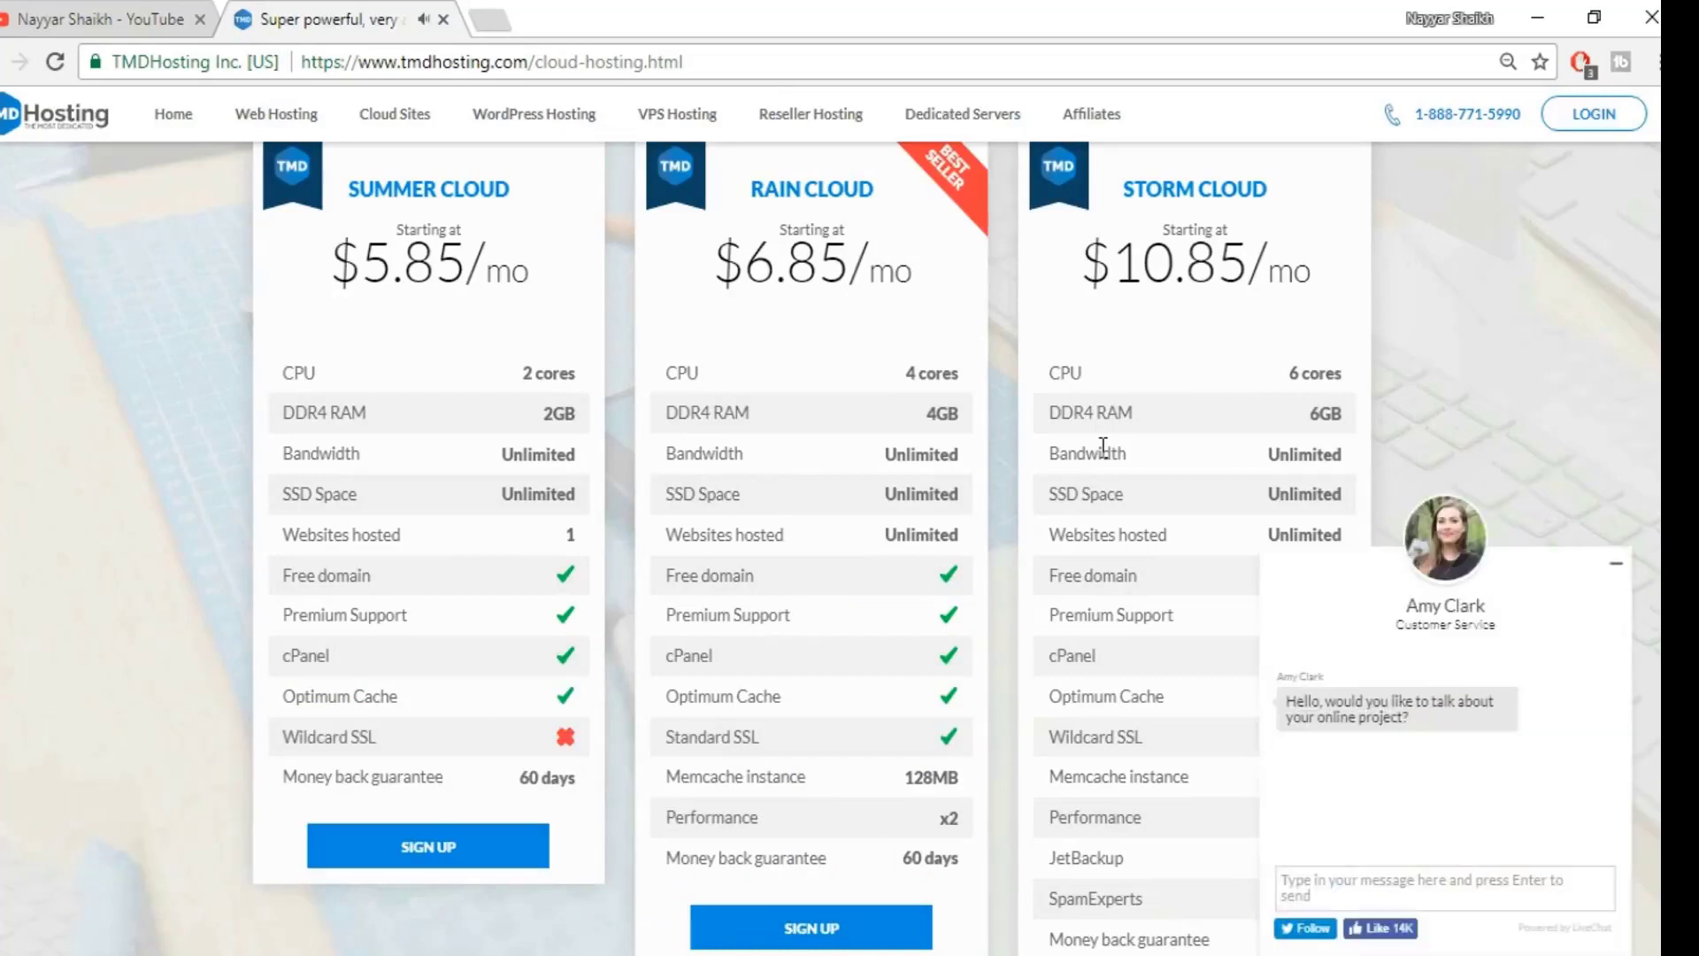
click(1616, 563)
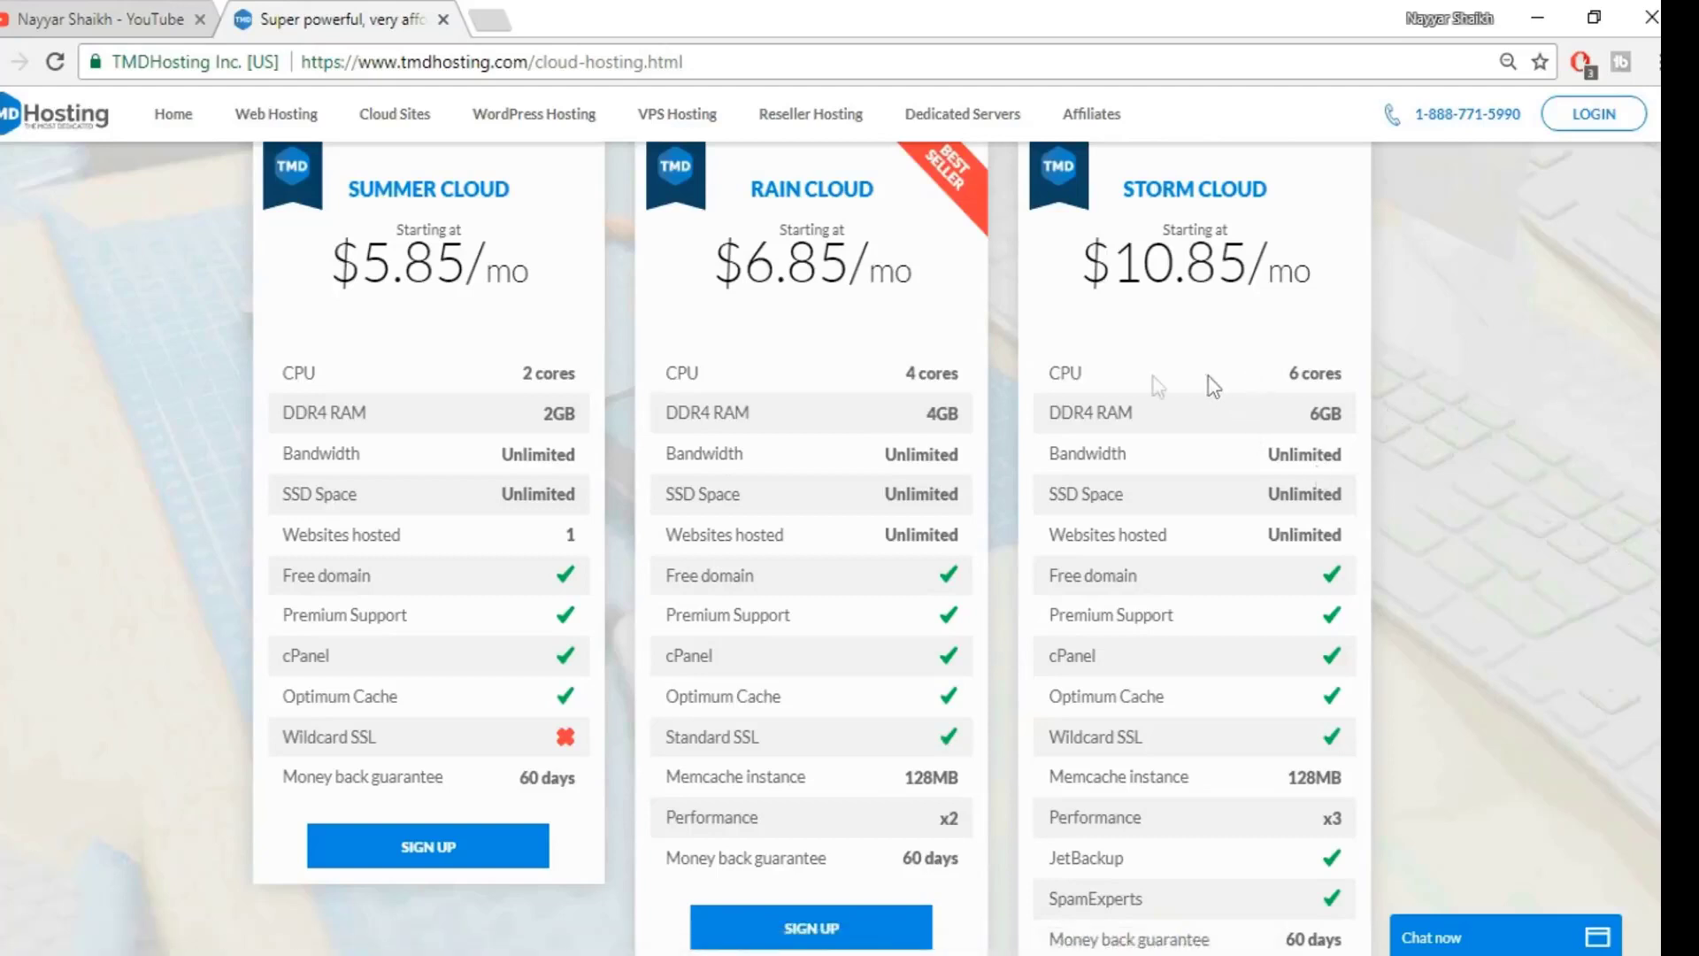
Step: Highlight the CPU, RAM and SSD Space rows in the Storm Cloud plan
double_click(1062, 372)
drag(1274, 404, 1355, 413)
click(1362, 422)
drag(1040, 496, 1360, 509)
click(1340, 500)
drag(1048, 494, 1134, 491)
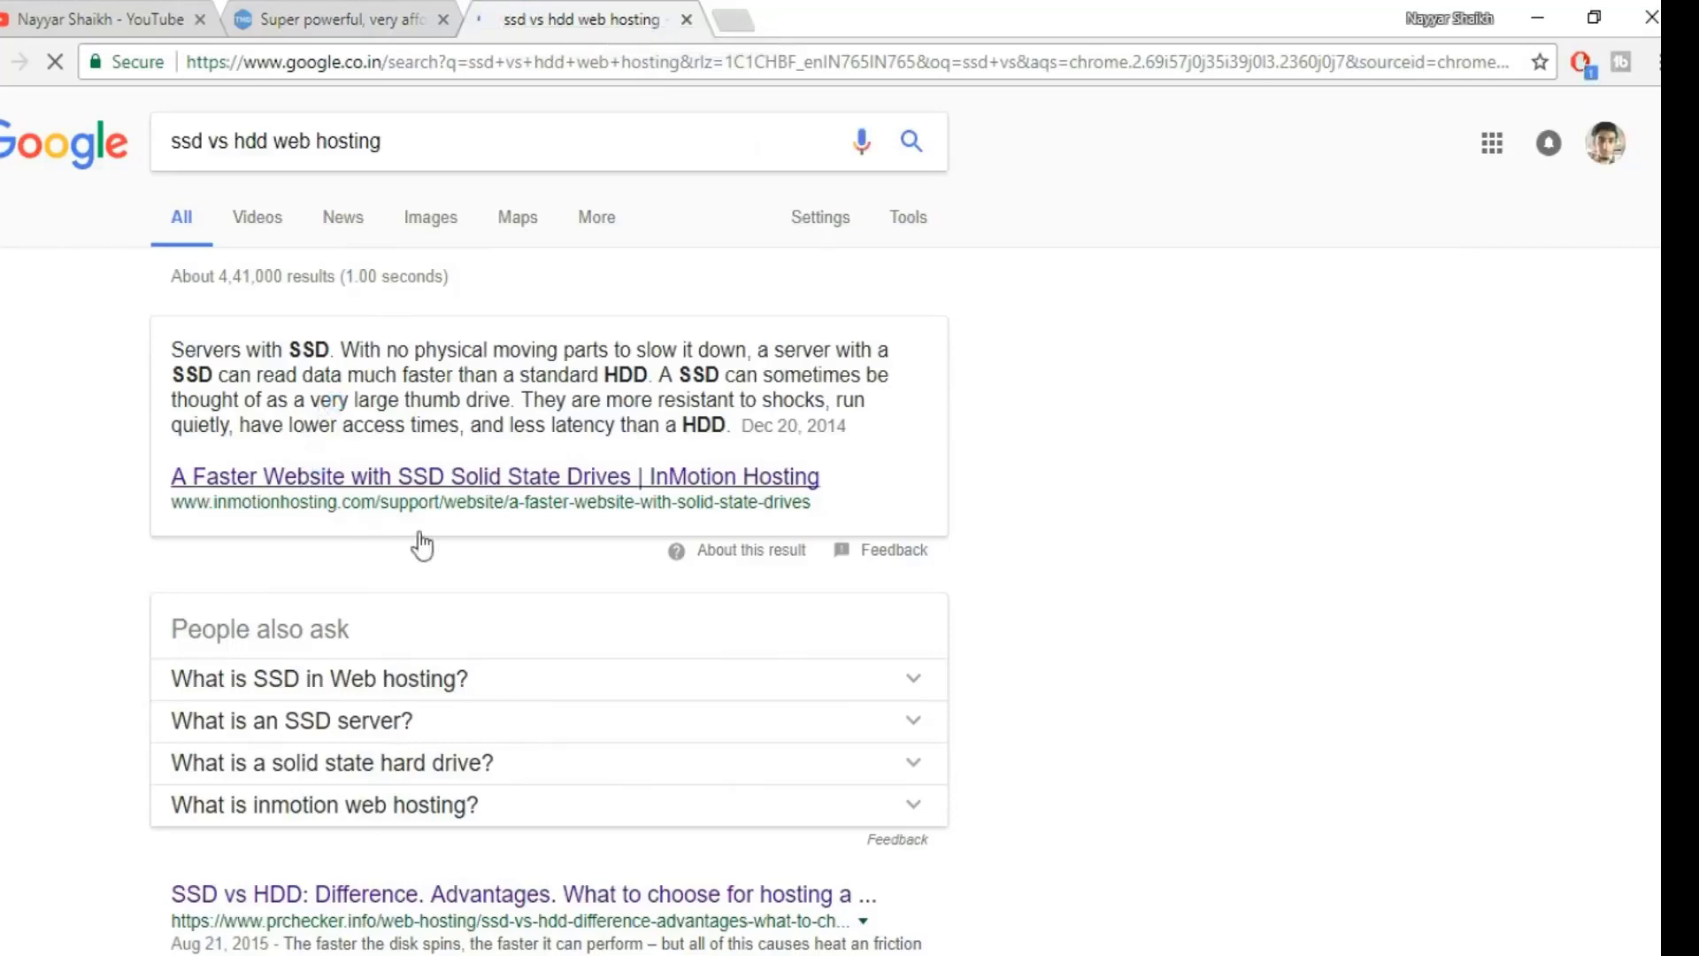
scroll(421, 534, down, 5)
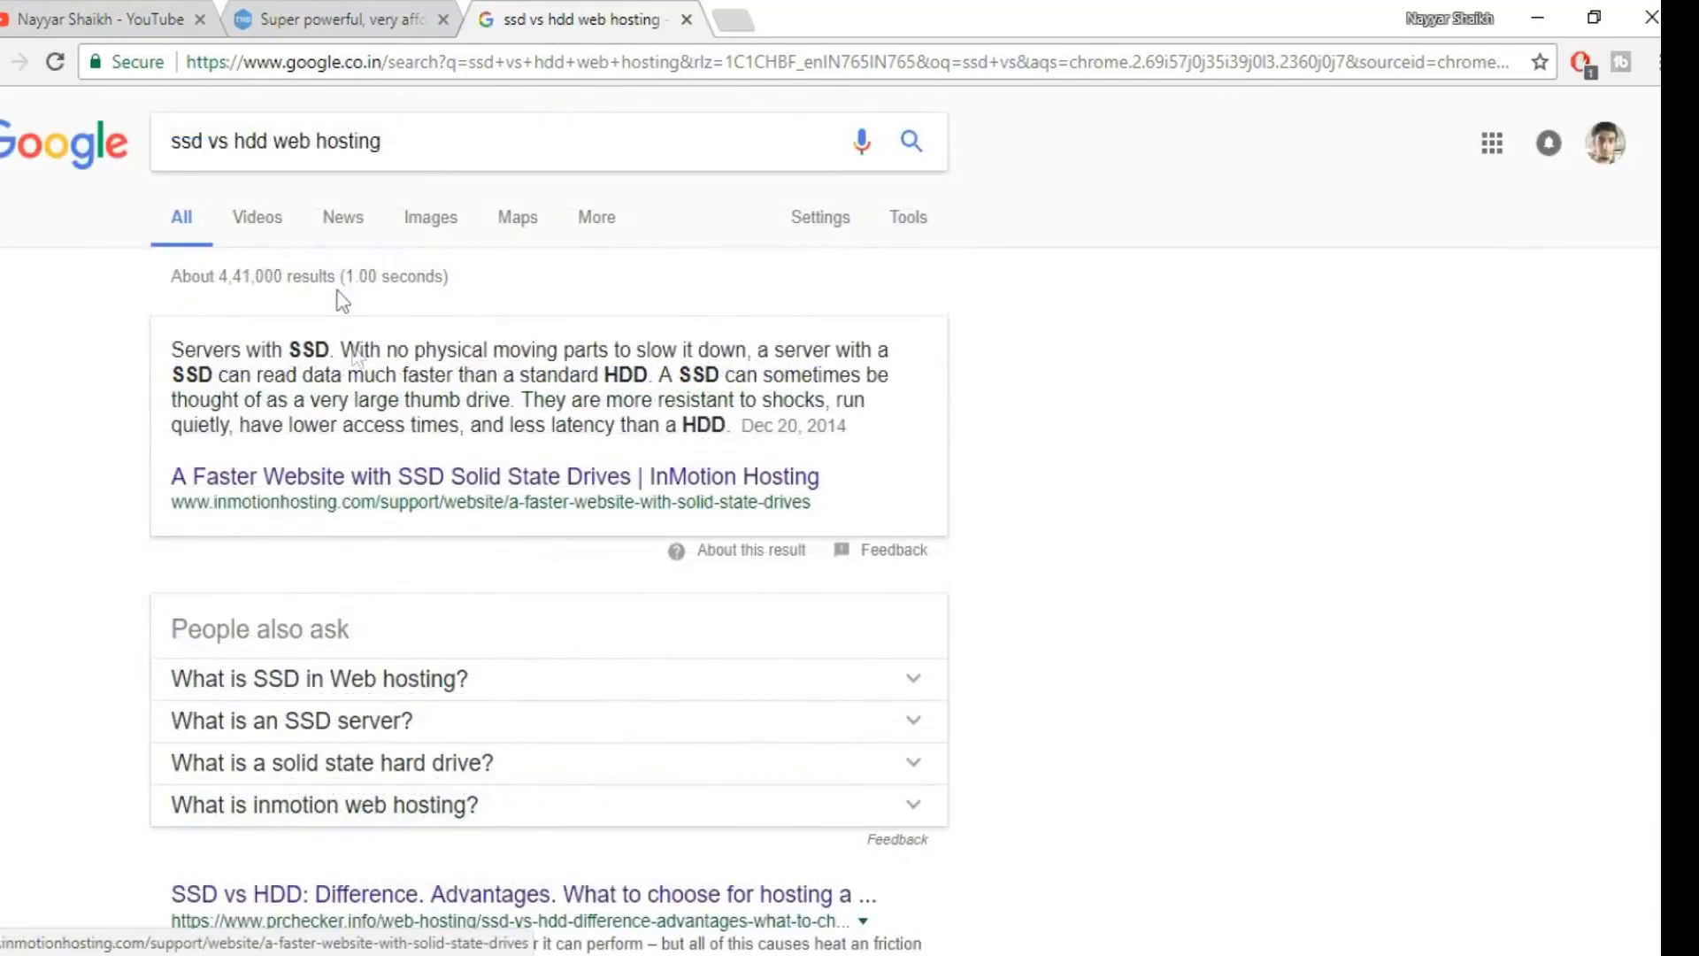
scroll(486, 752, down, 5)
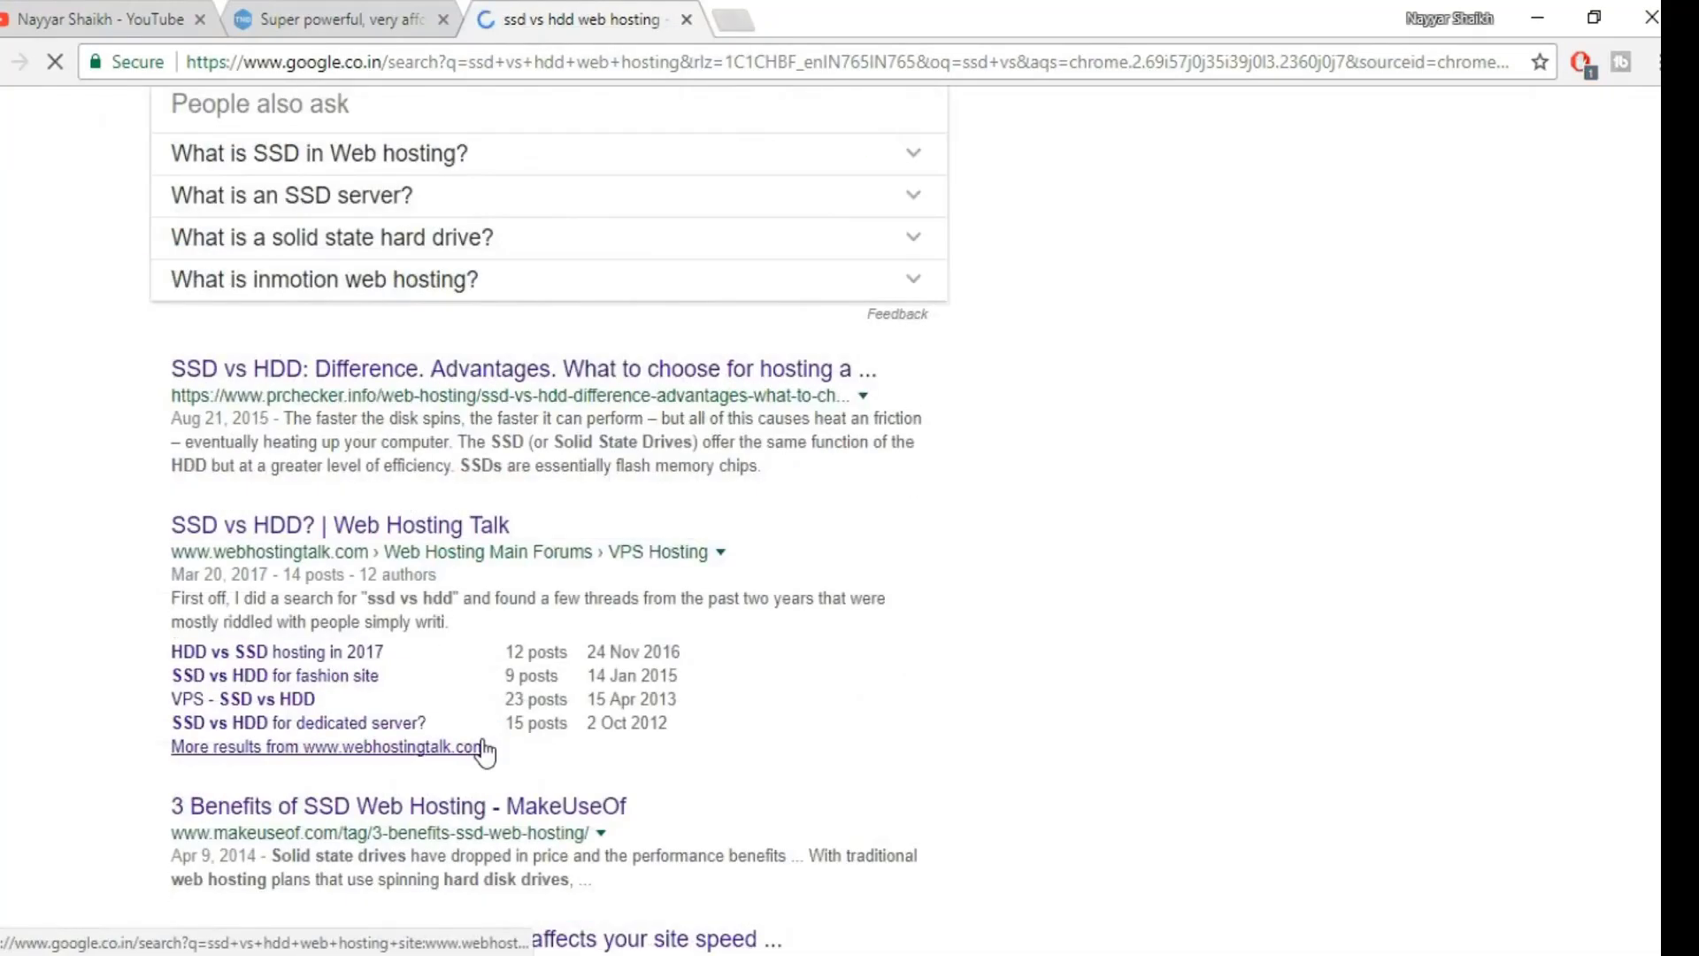
scroll(486, 752, down, 3)
scroll(486, 752, up, 9)
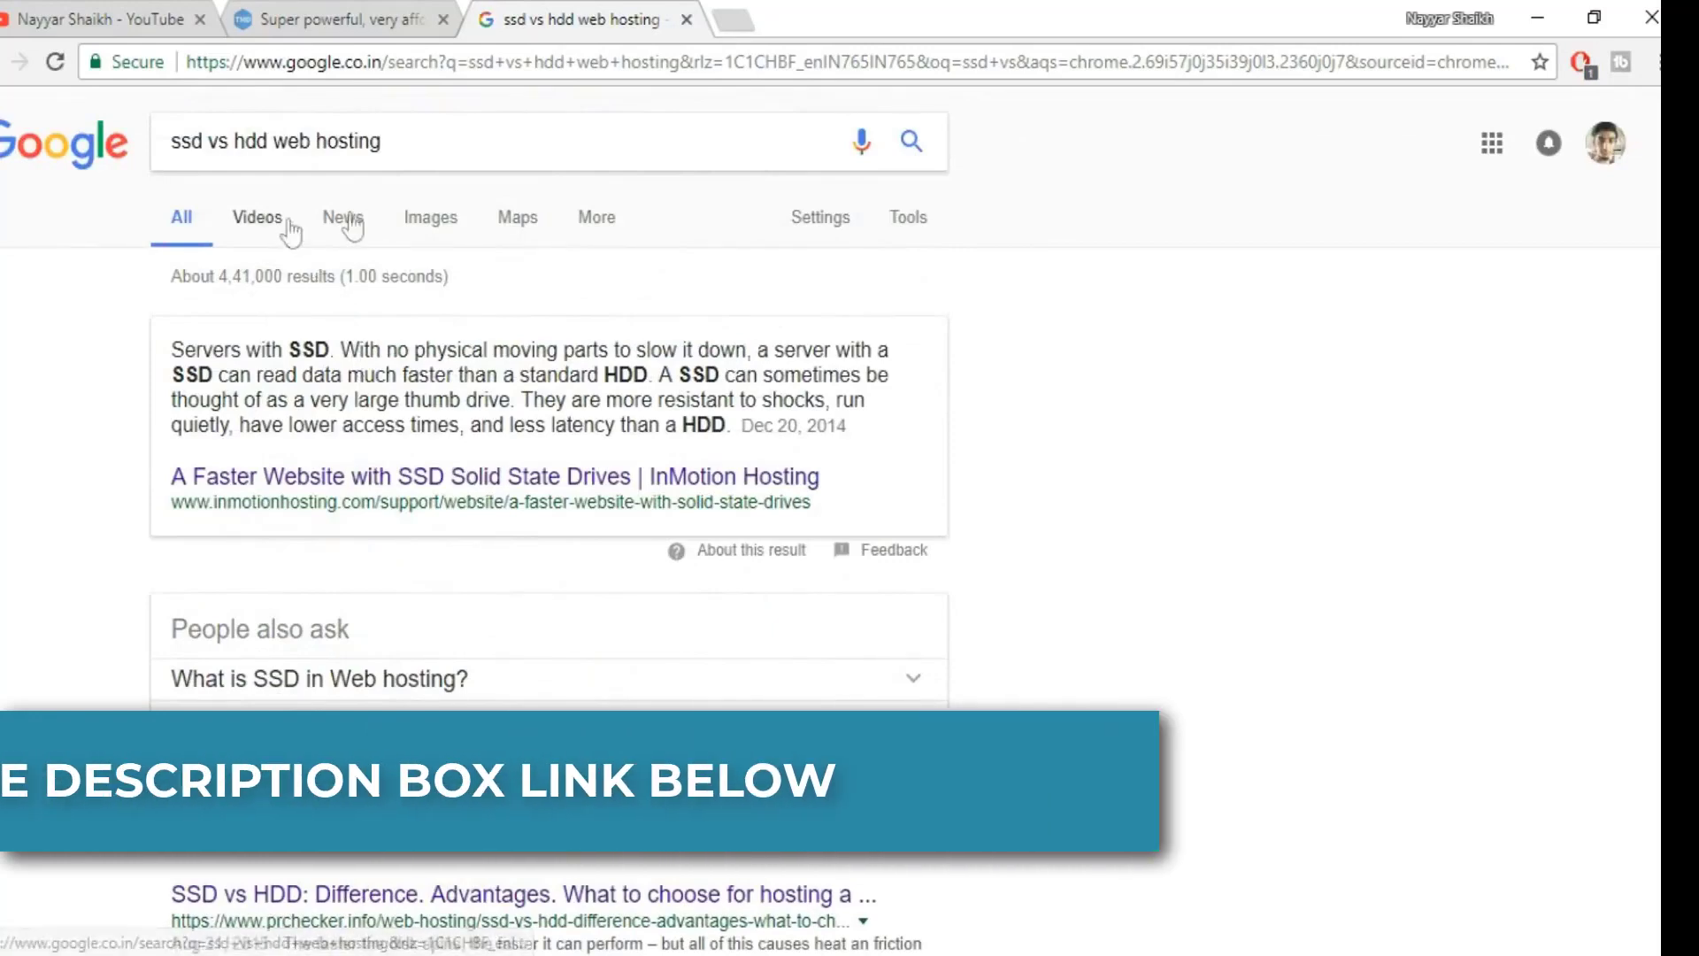
click(423, 229)
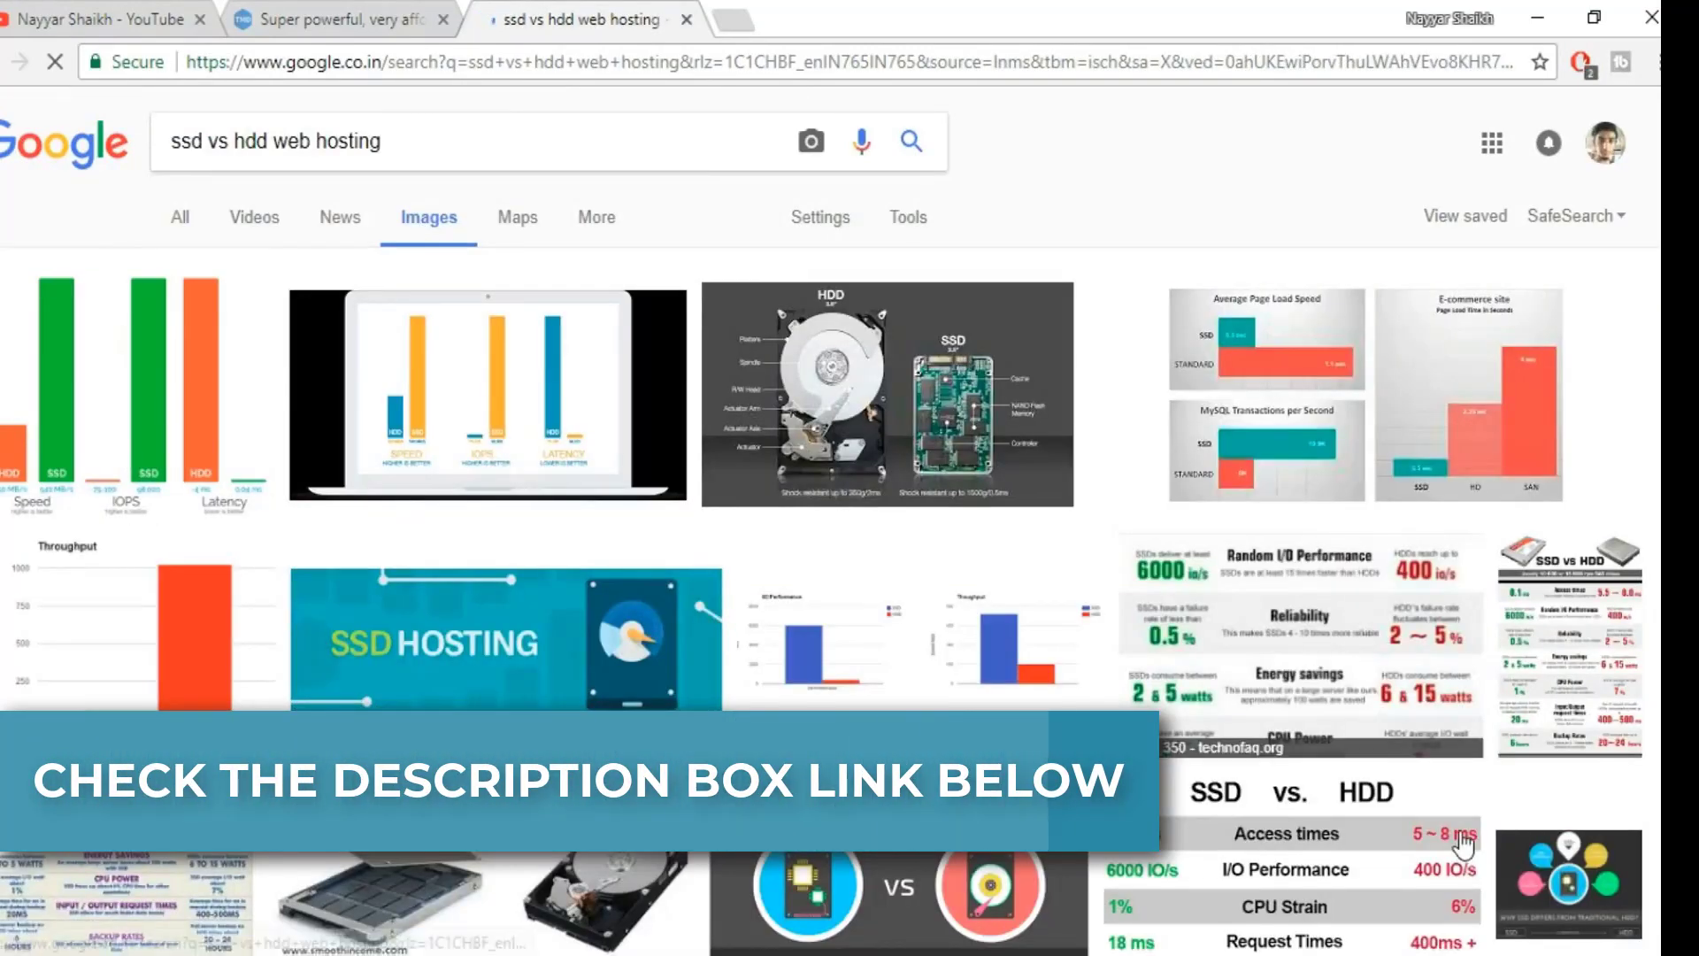
scroll(1462, 845, down, 7)
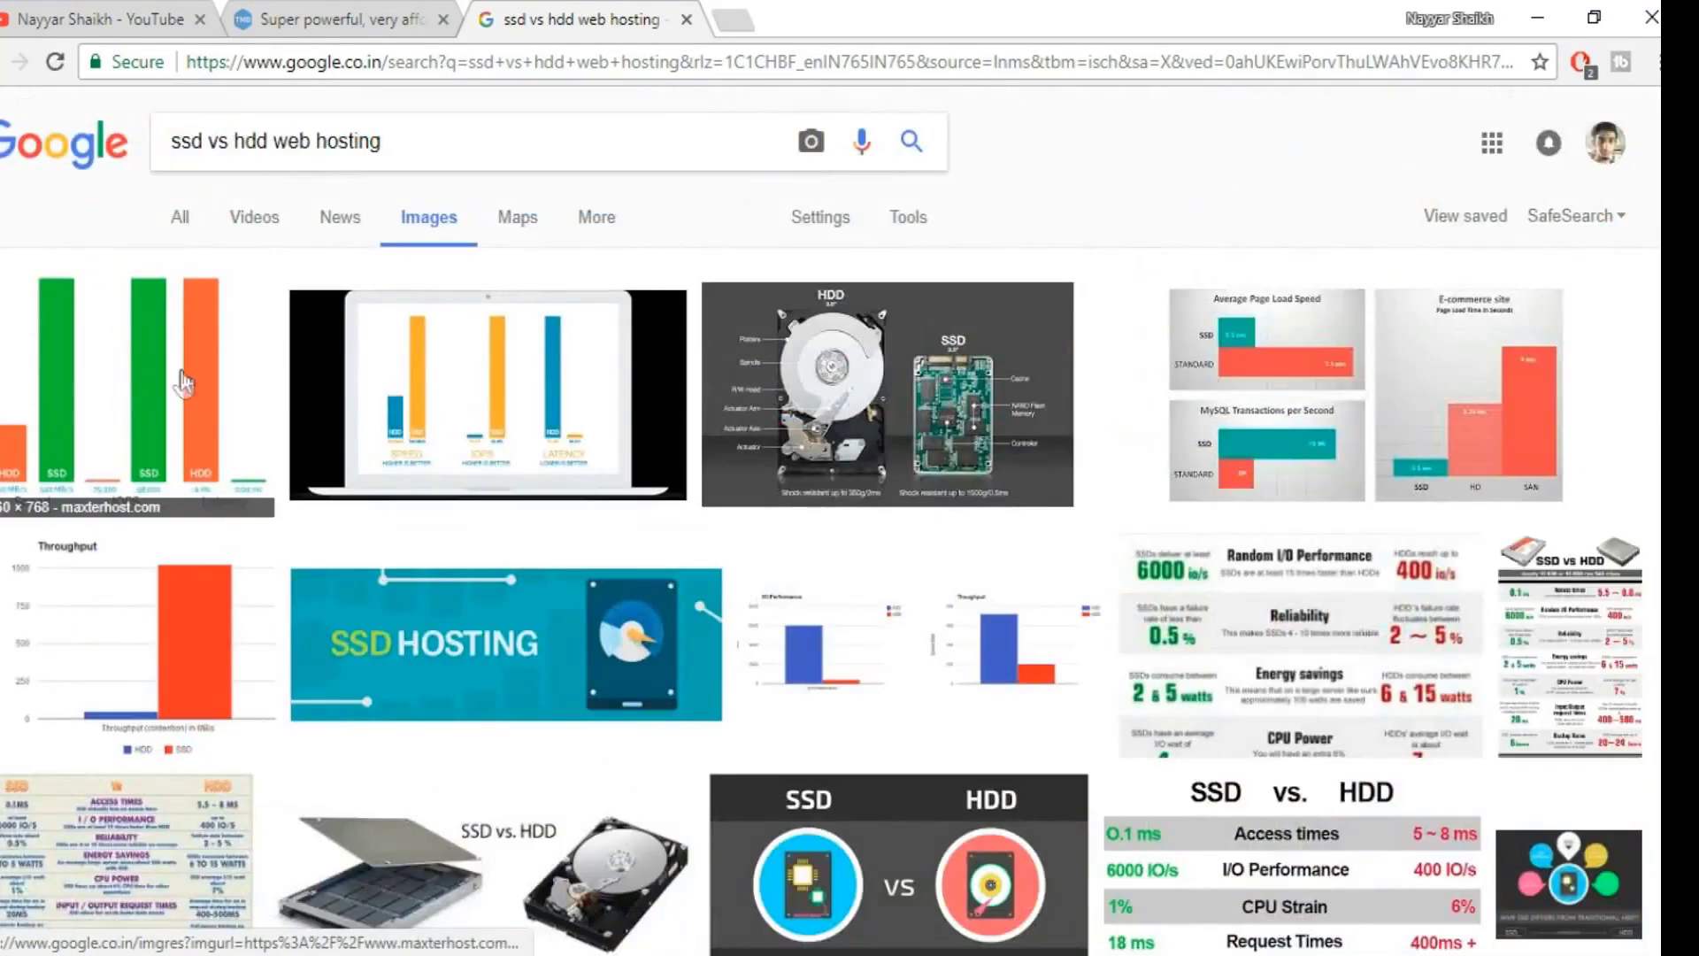
click(183, 383)
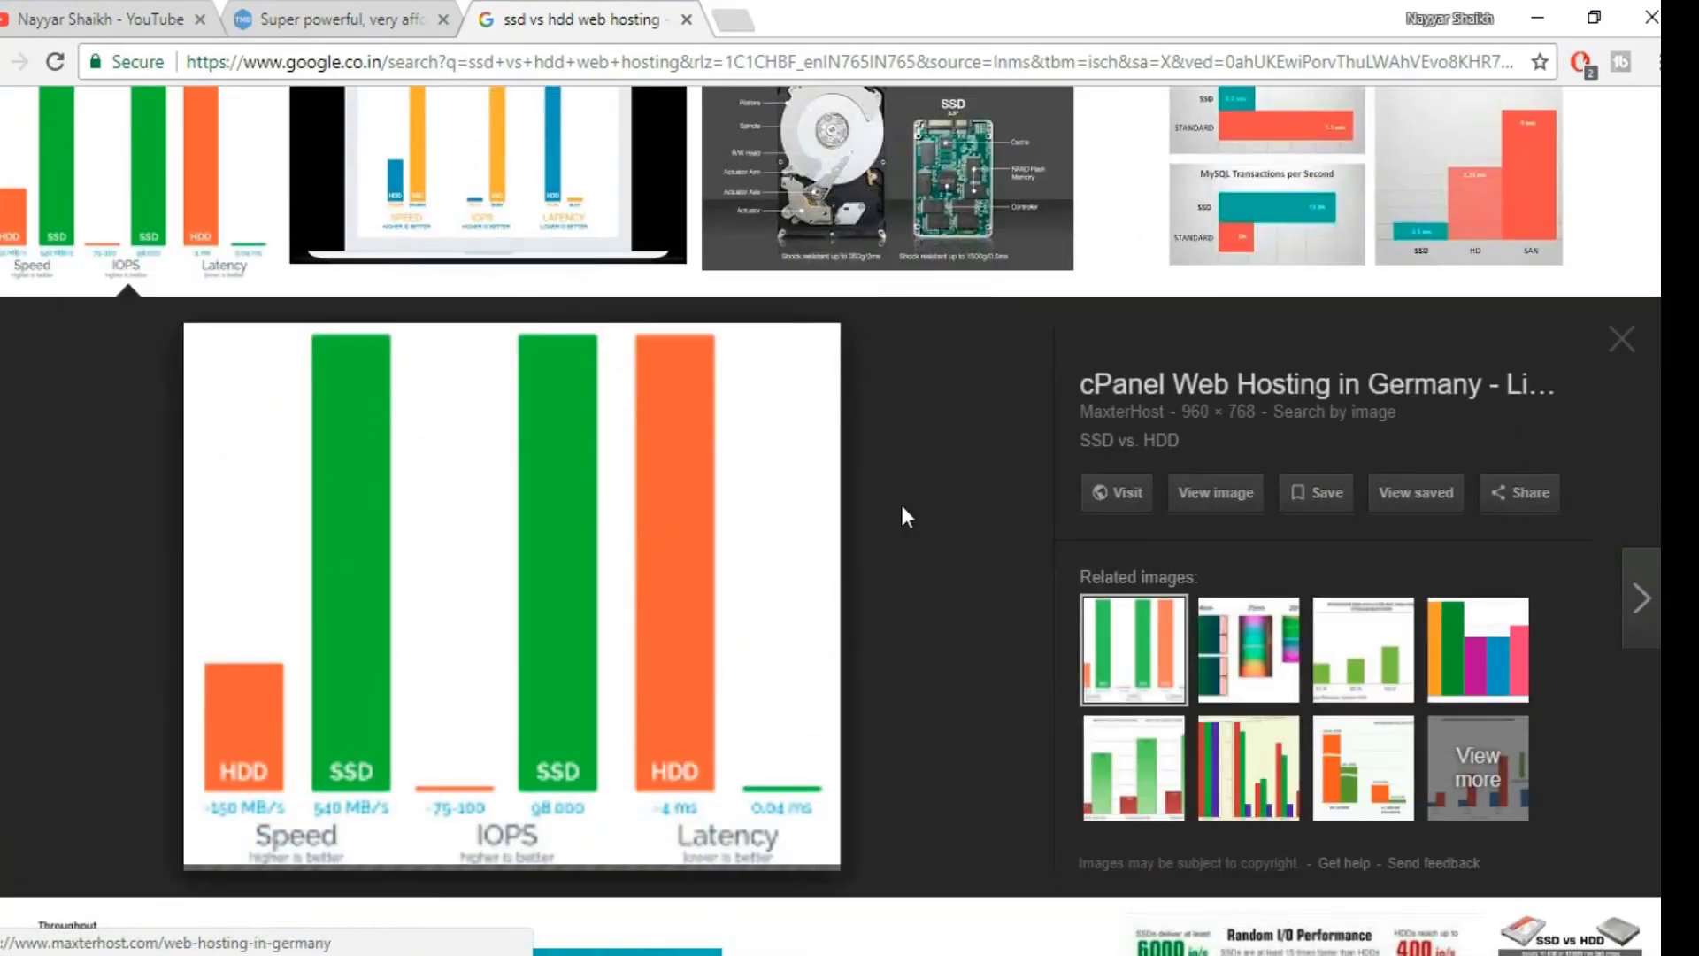
scroll(968, 505, down, 1)
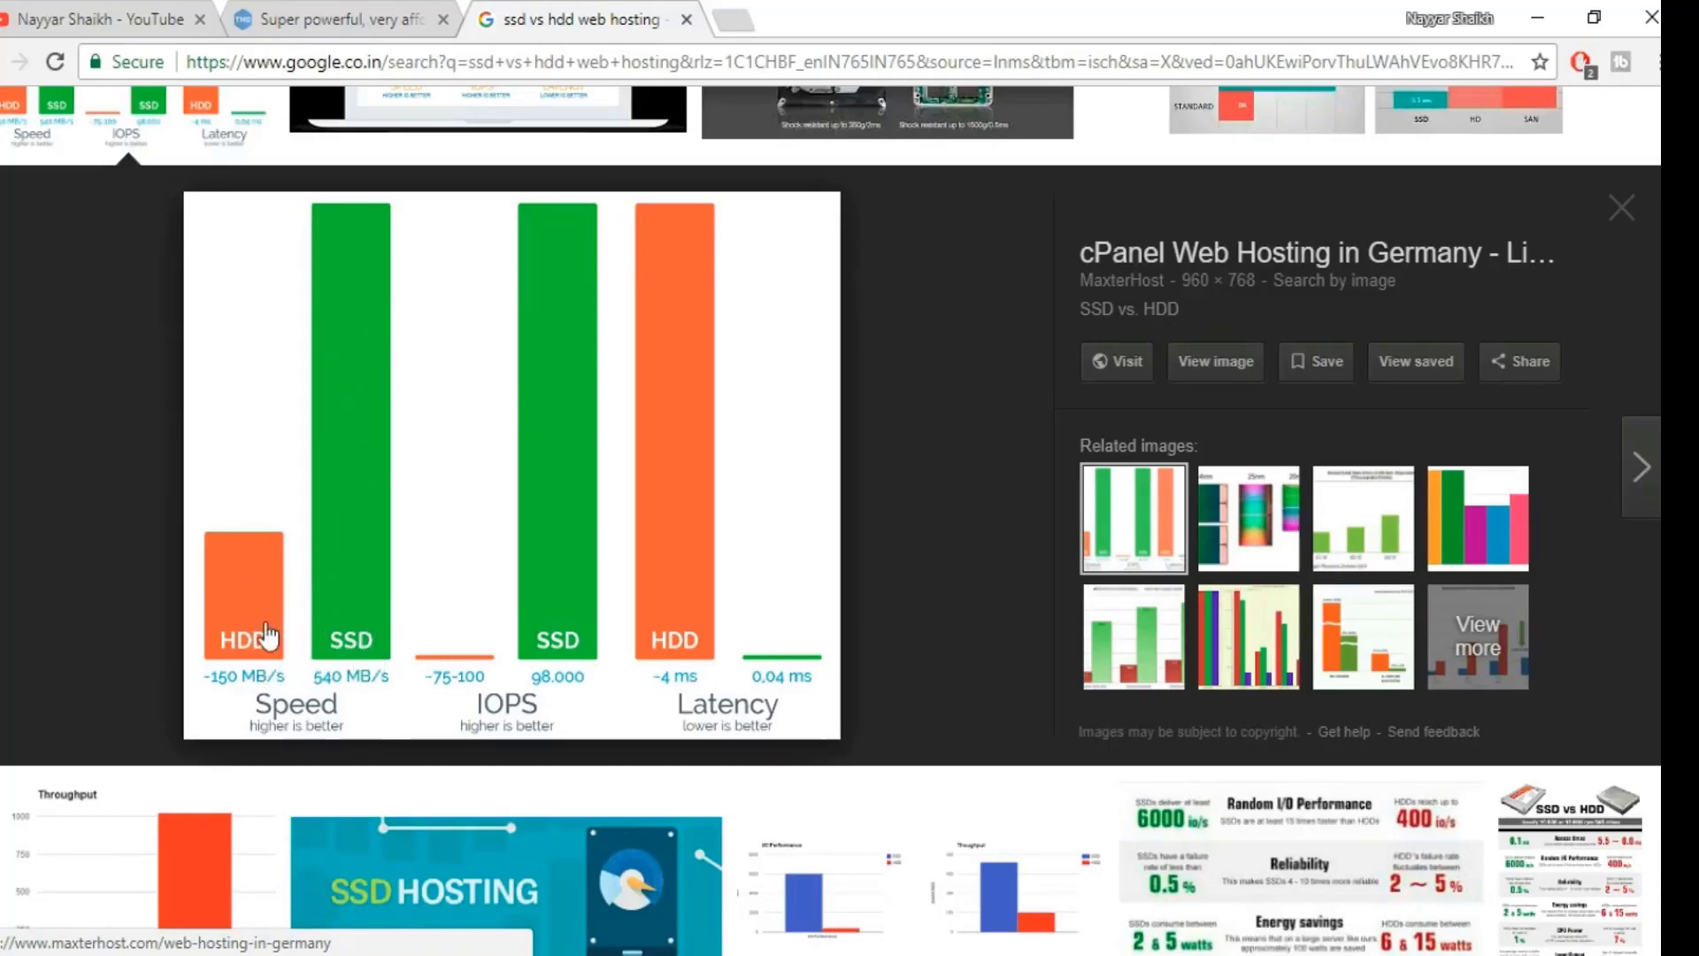
click(292, 21)
click(542, 19)
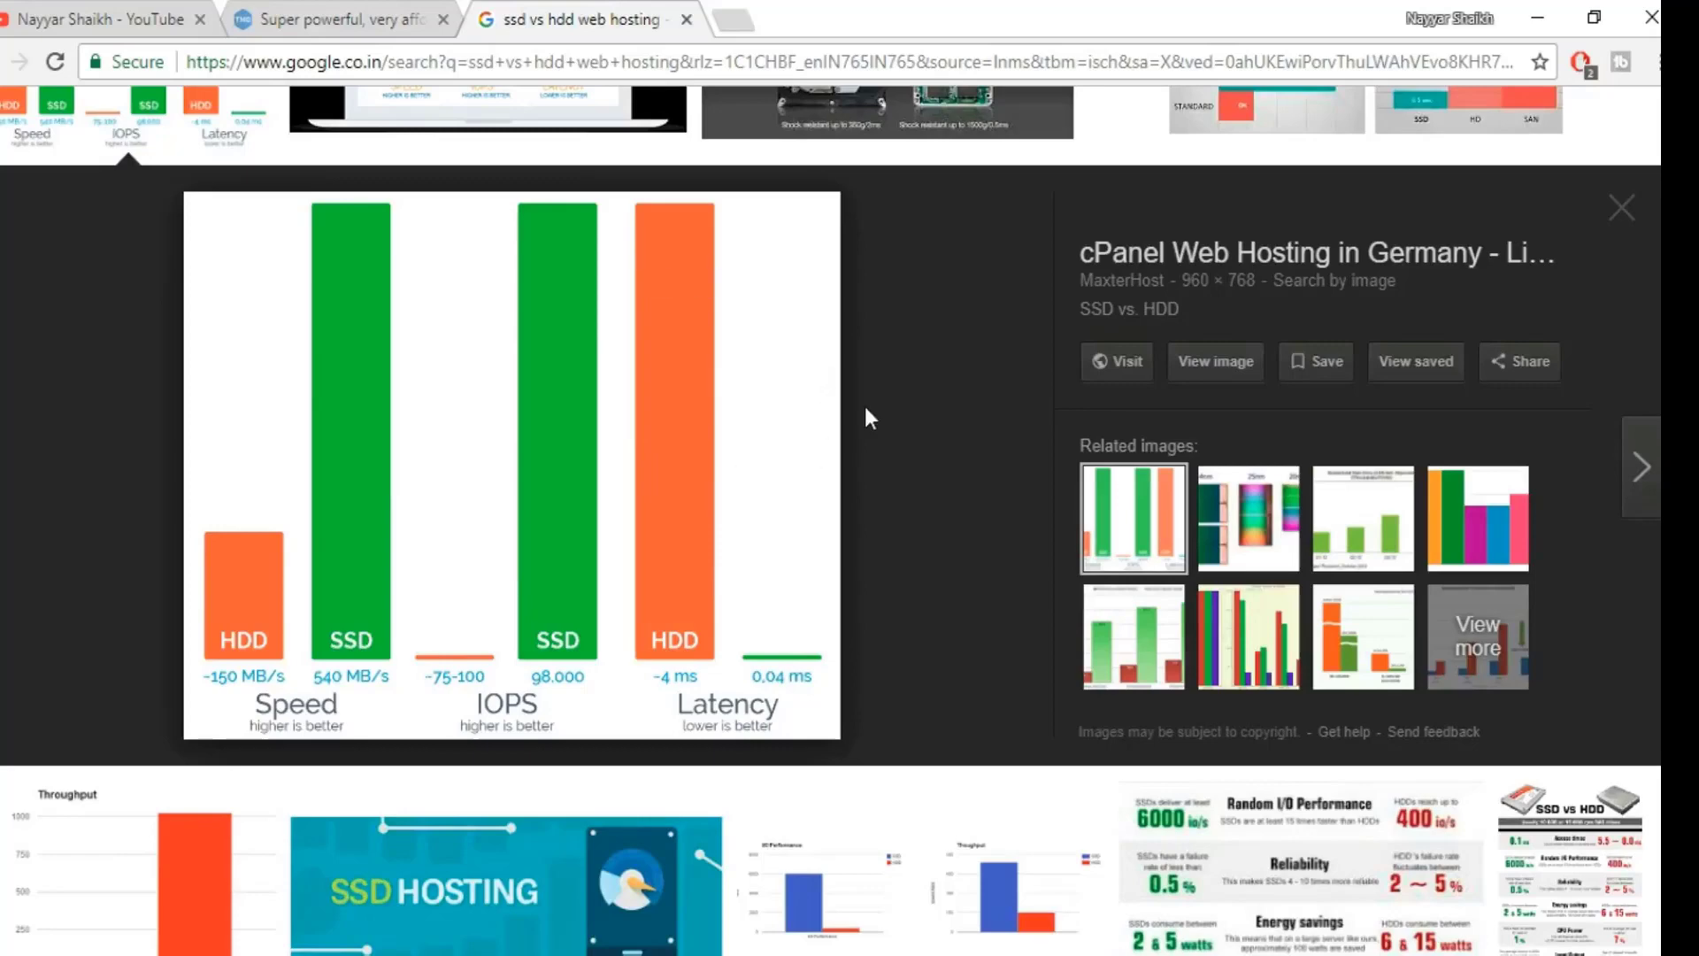
click(686, 19)
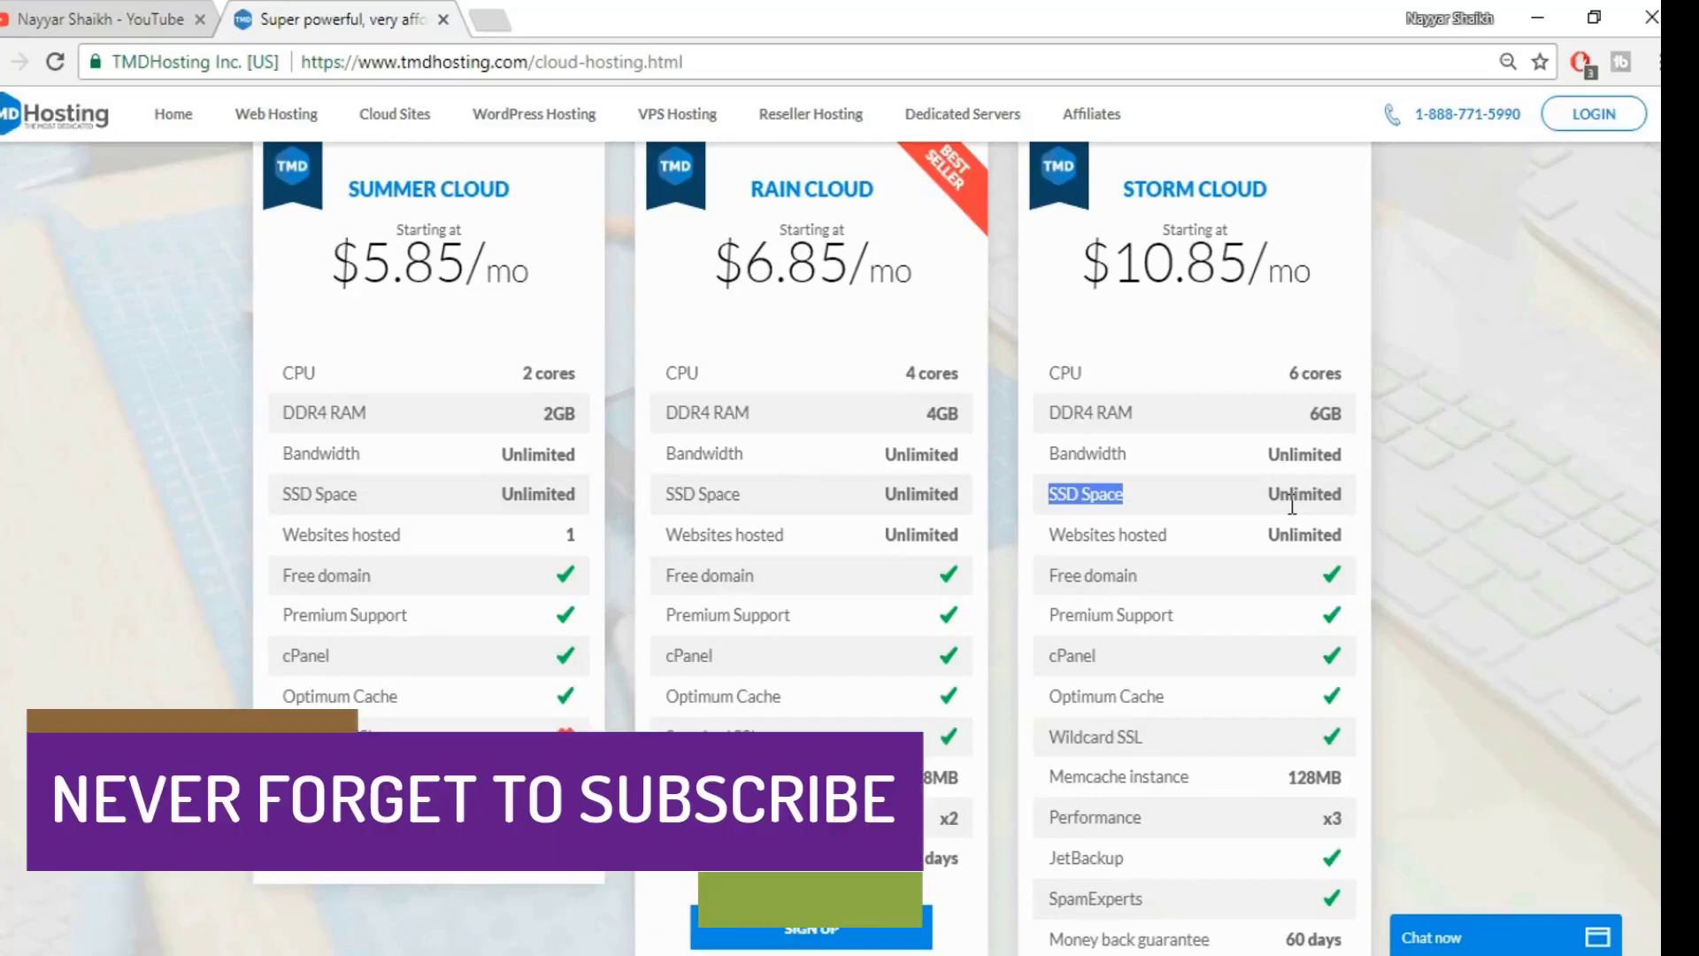
click(1208, 503)
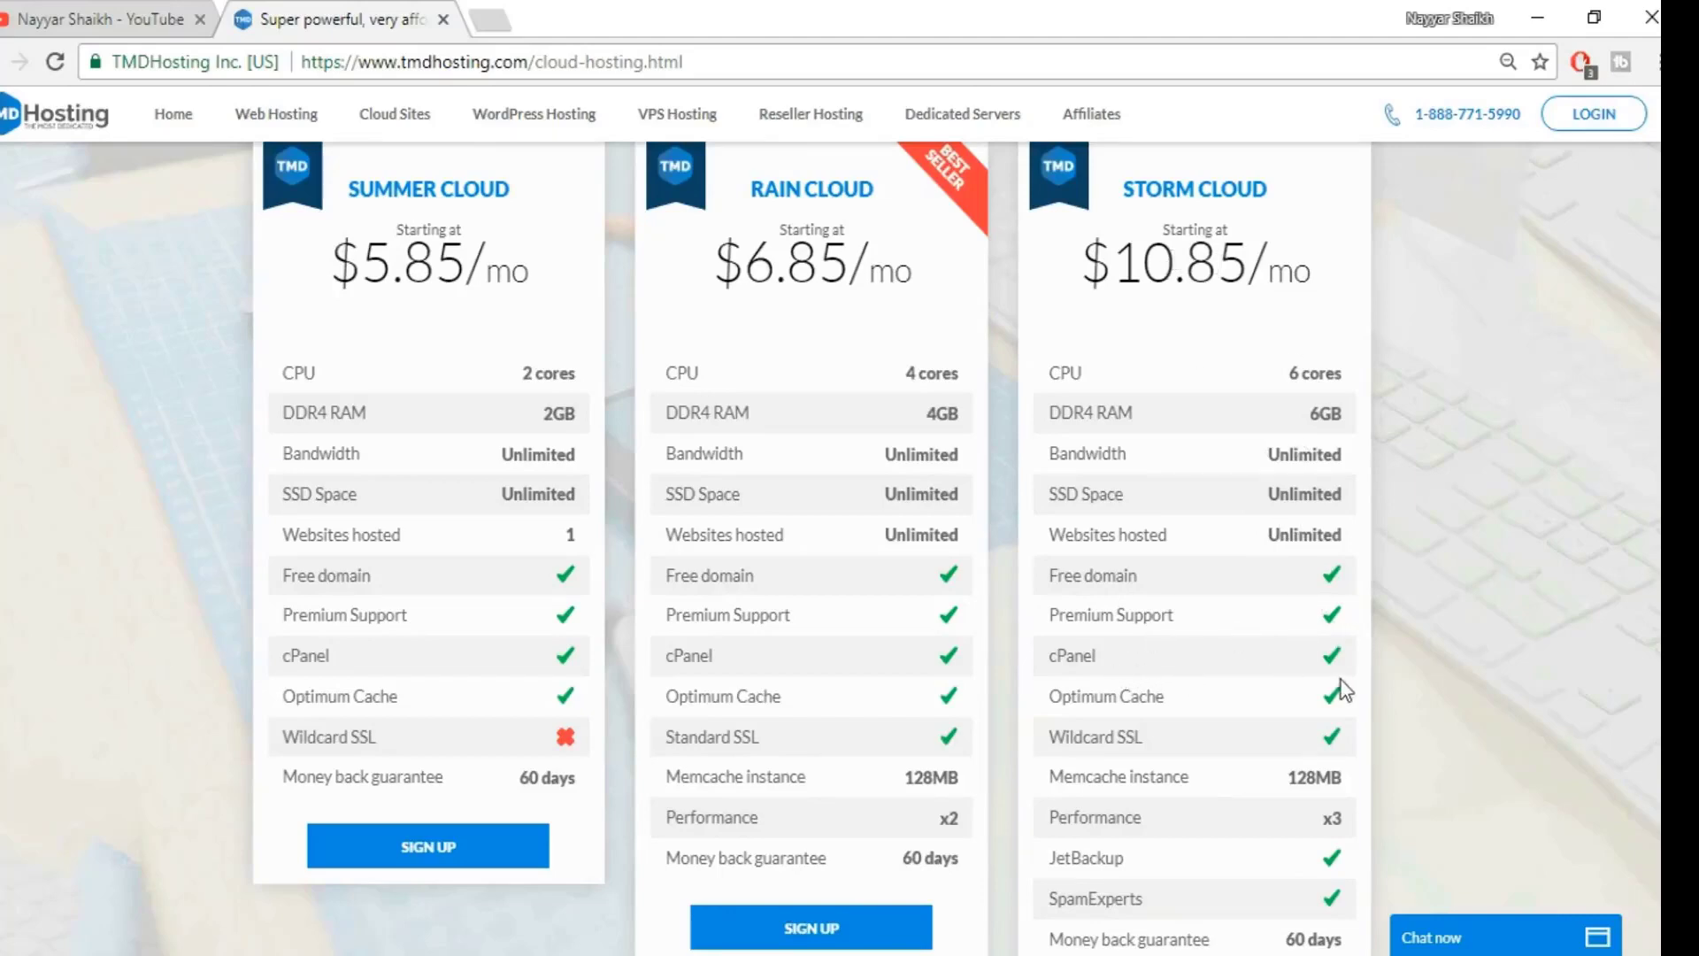
scroll(1275, 612, down, 1)
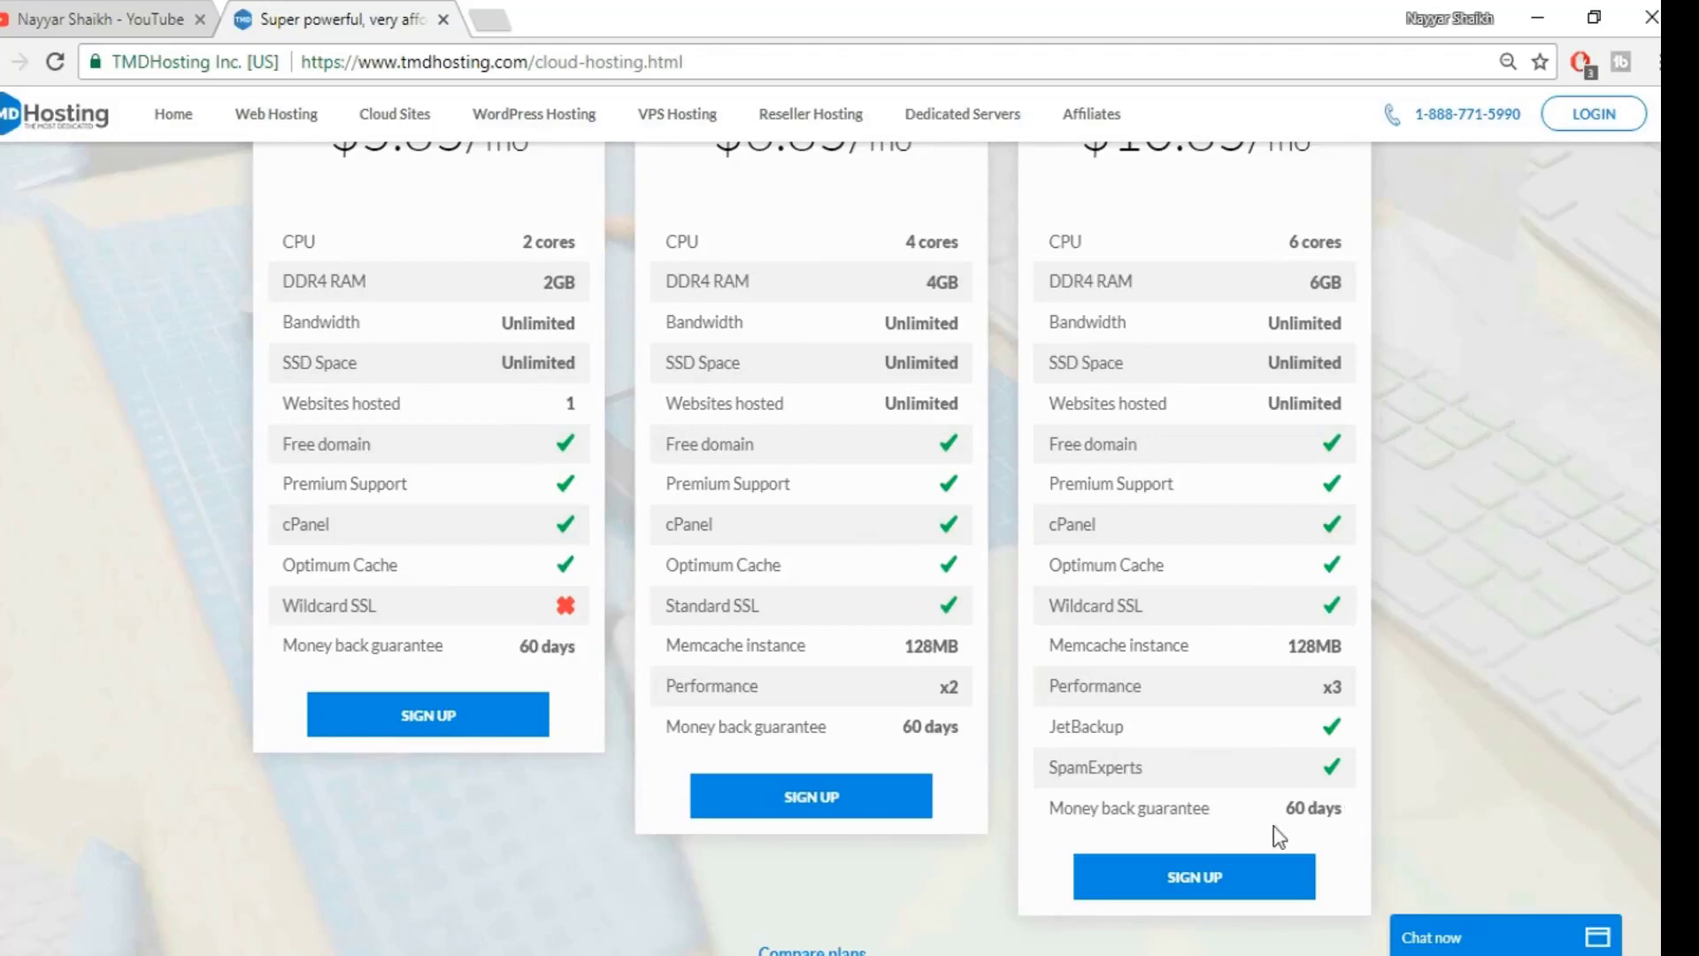
scroll(1406, 841, up, 3)
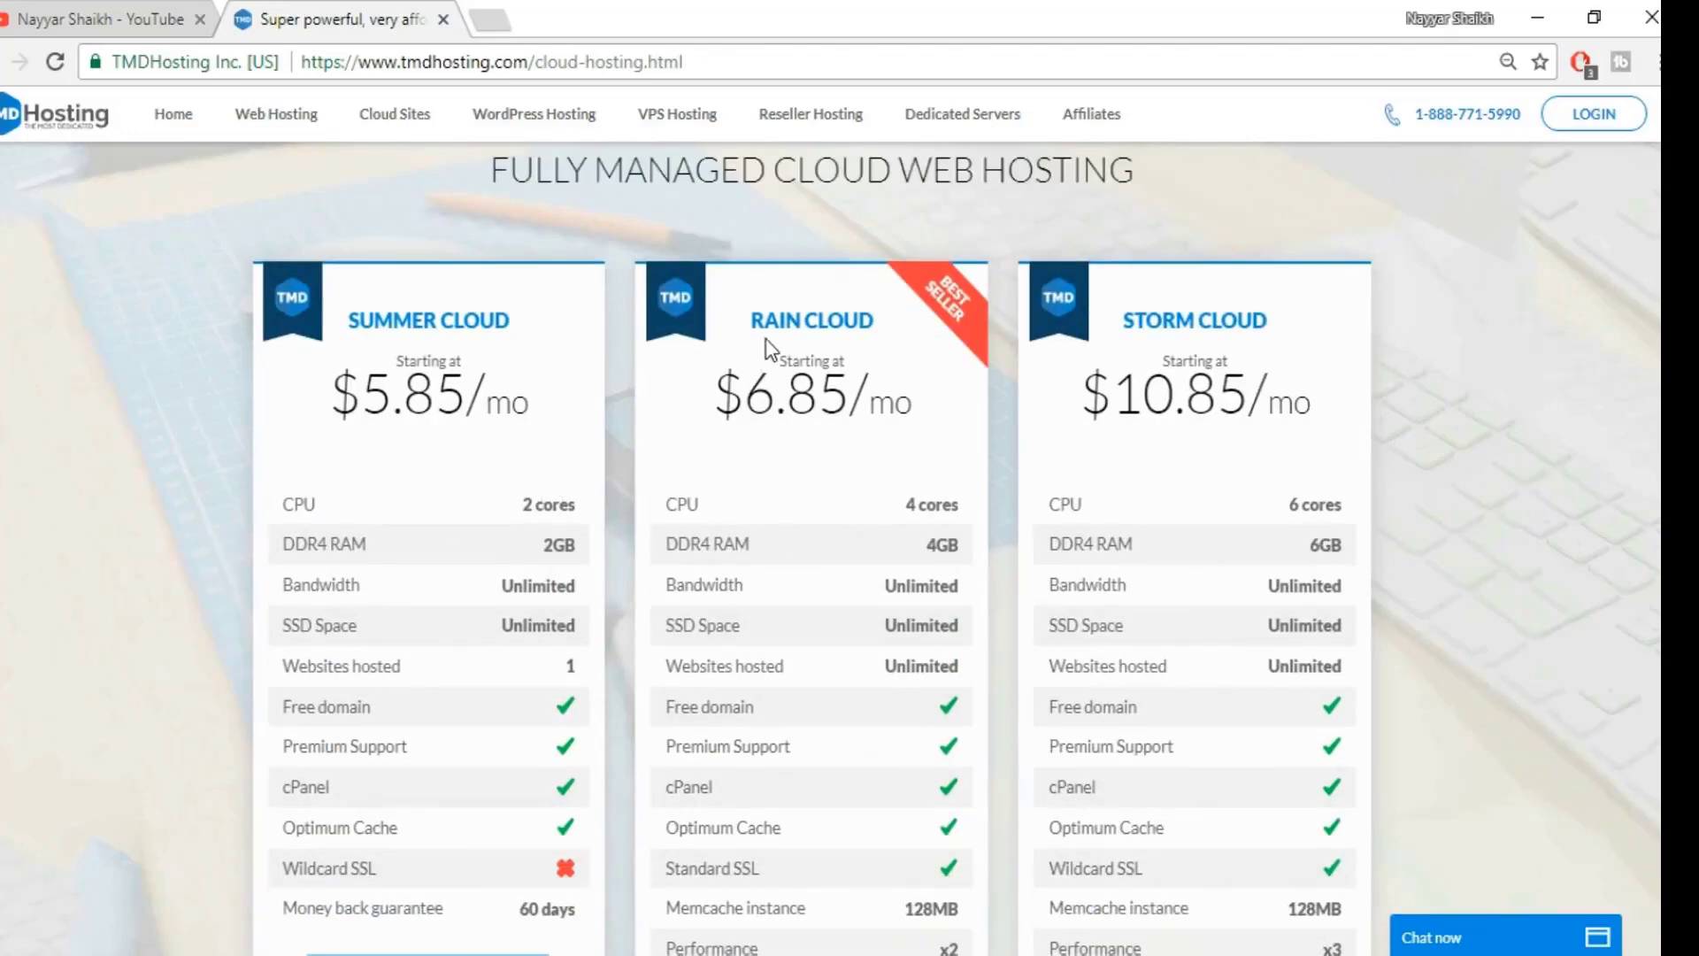
drag(750, 320, 893, 329)
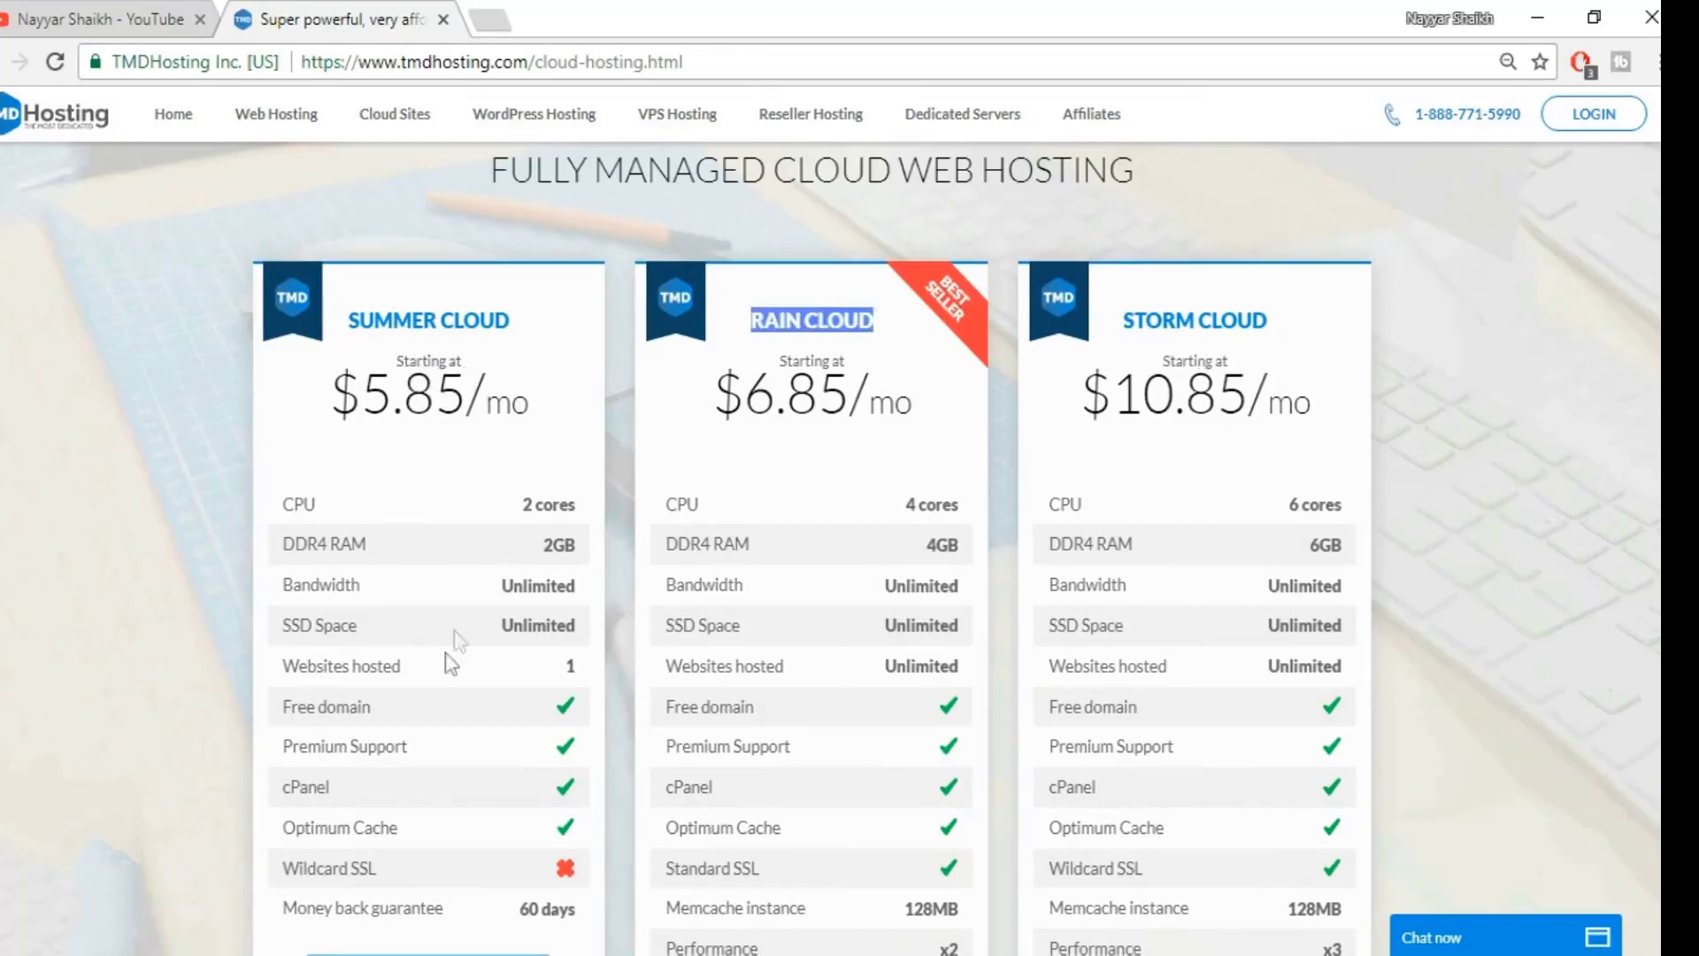
drag(285, 671, 598, 671)
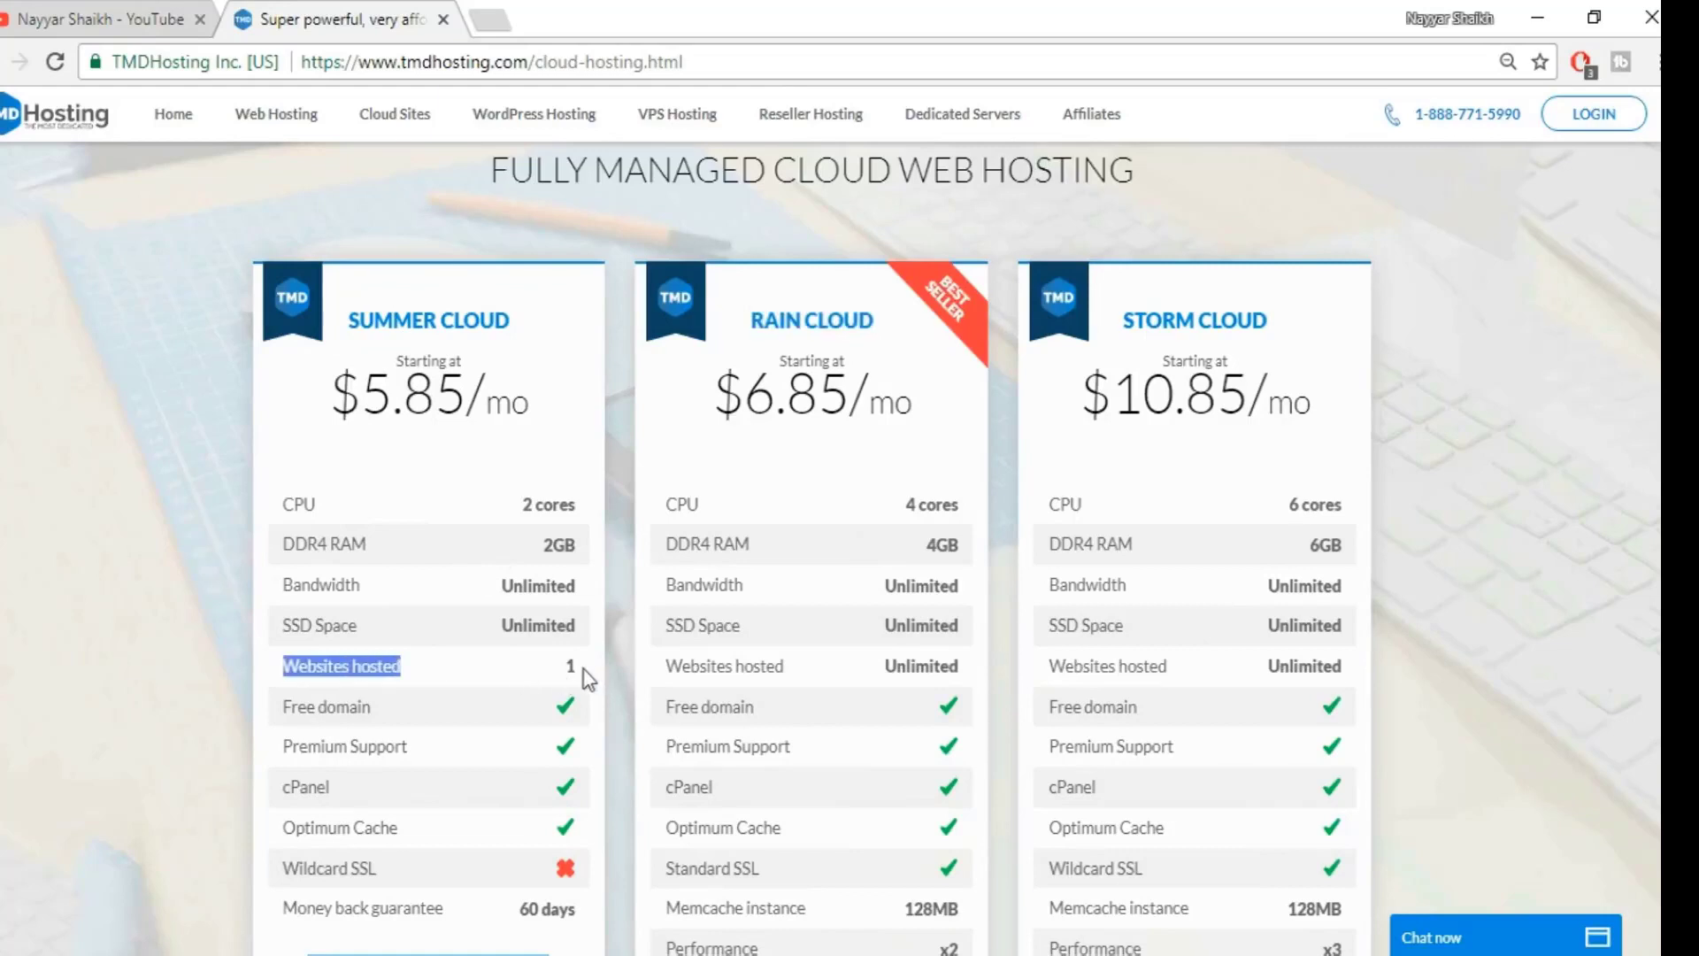
click(570, 670)
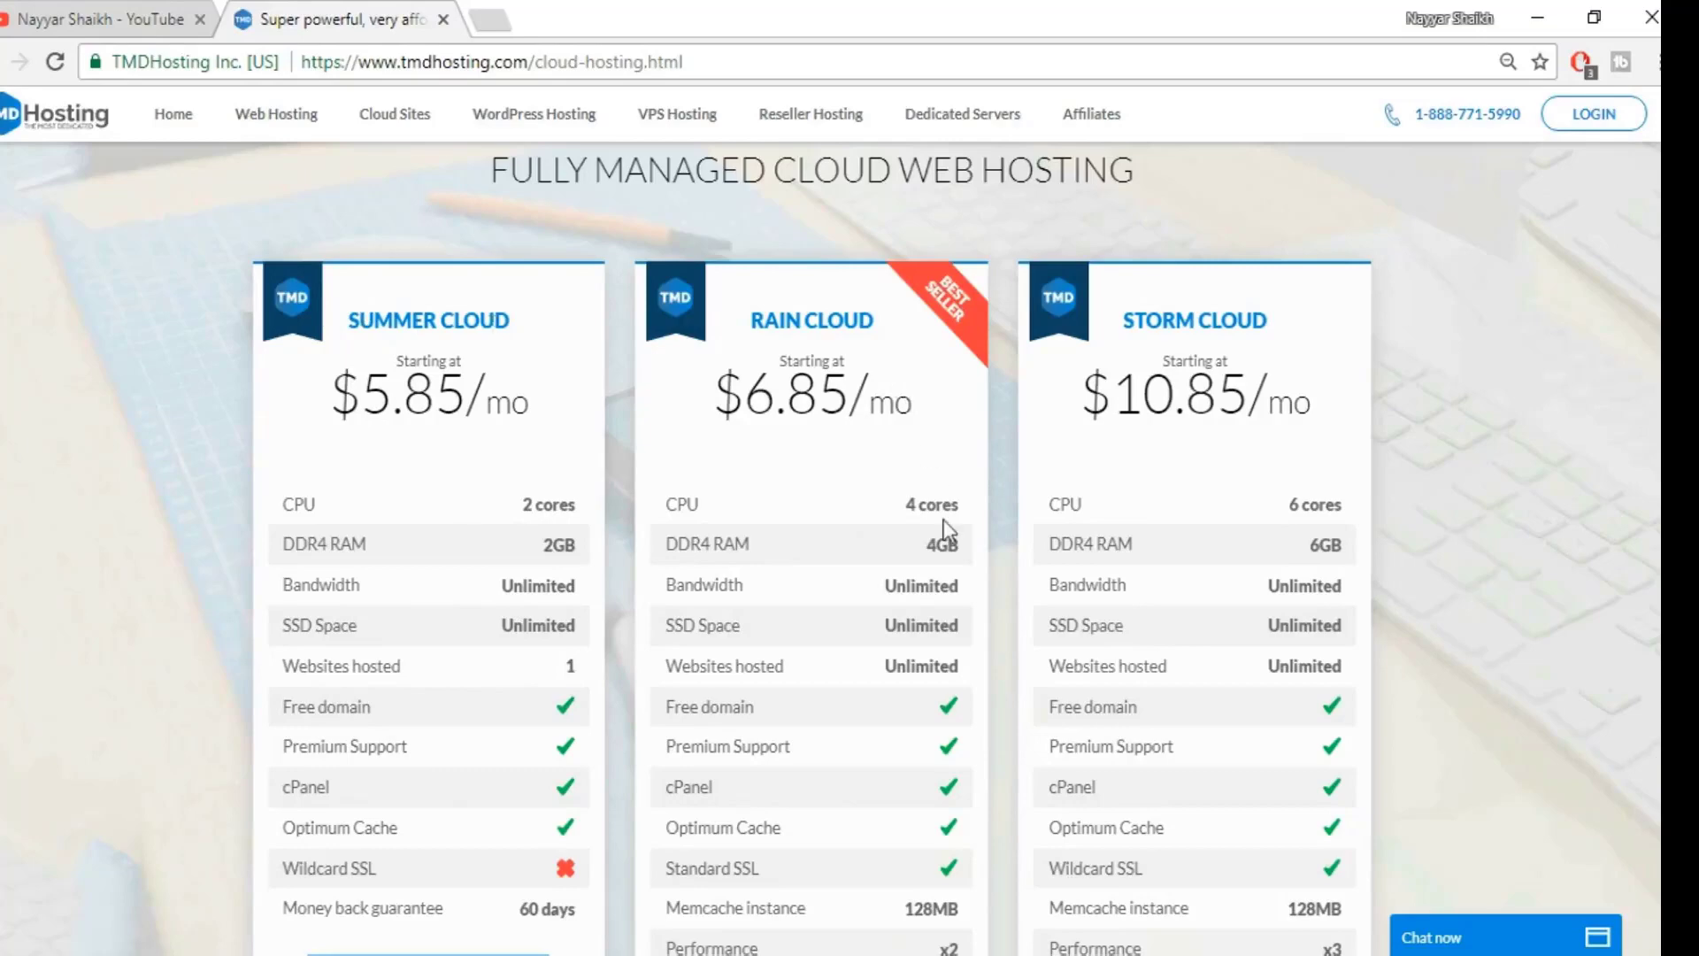
scroll(868, 343, down, 2)
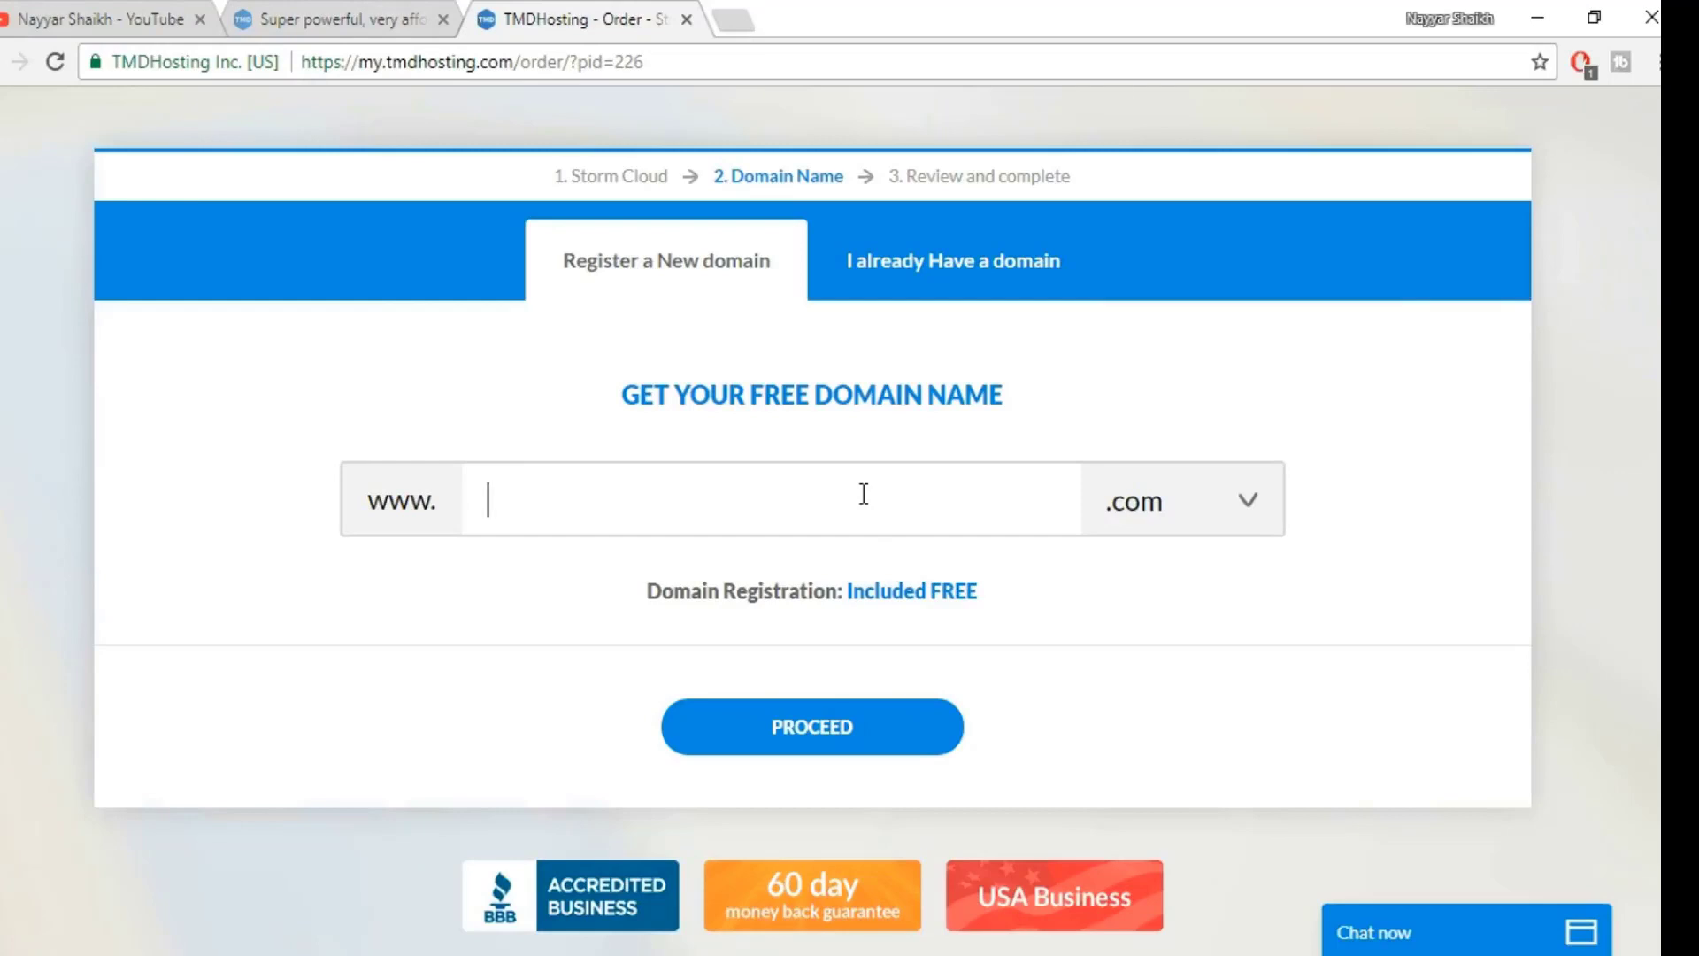
Step: Enter the chosen free domain name with the .com extension and proceed to contact information
text(nayyarshaikh)
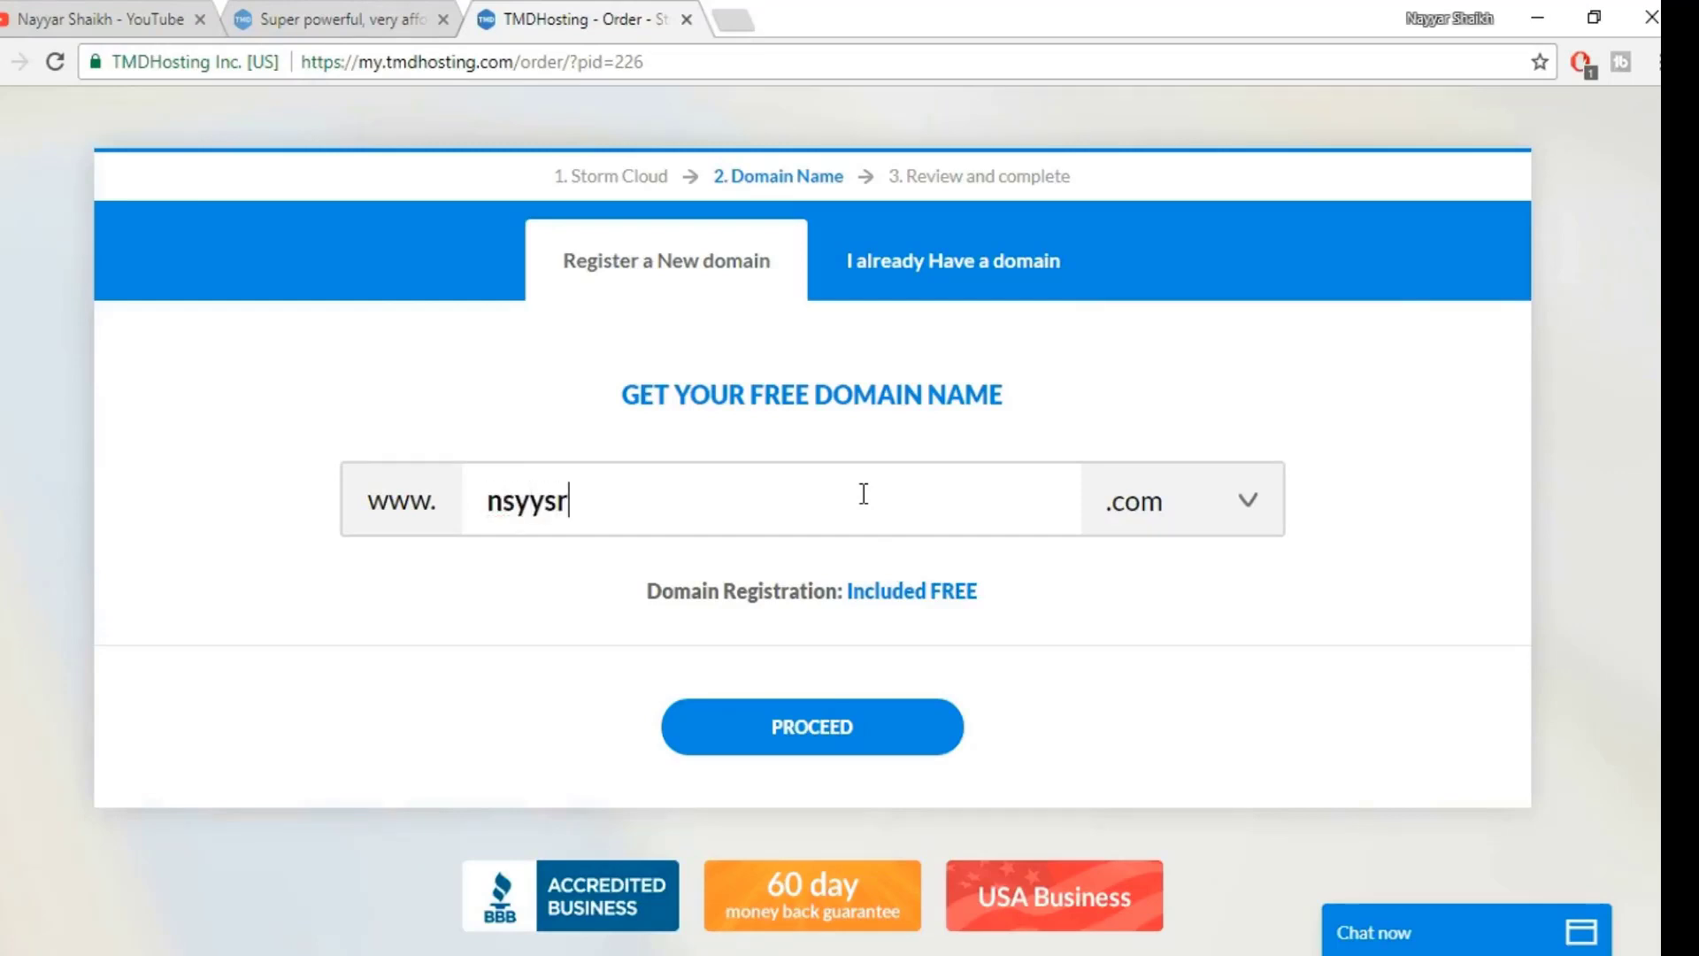
text(1)
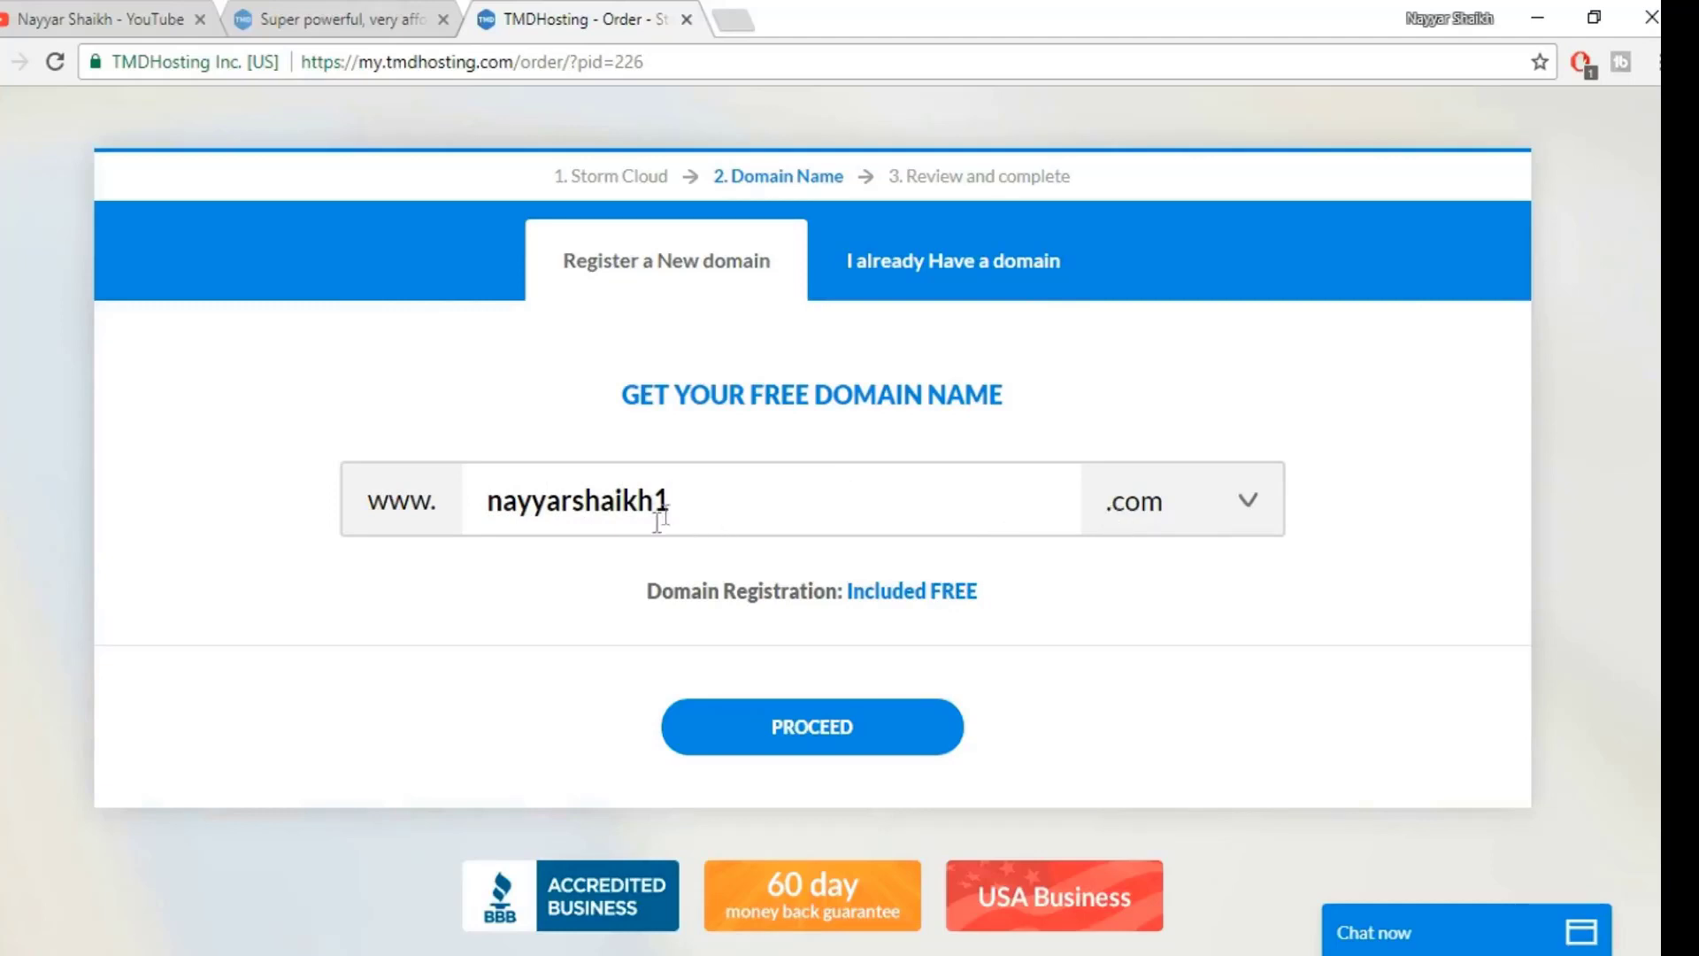
click(1104, 506)
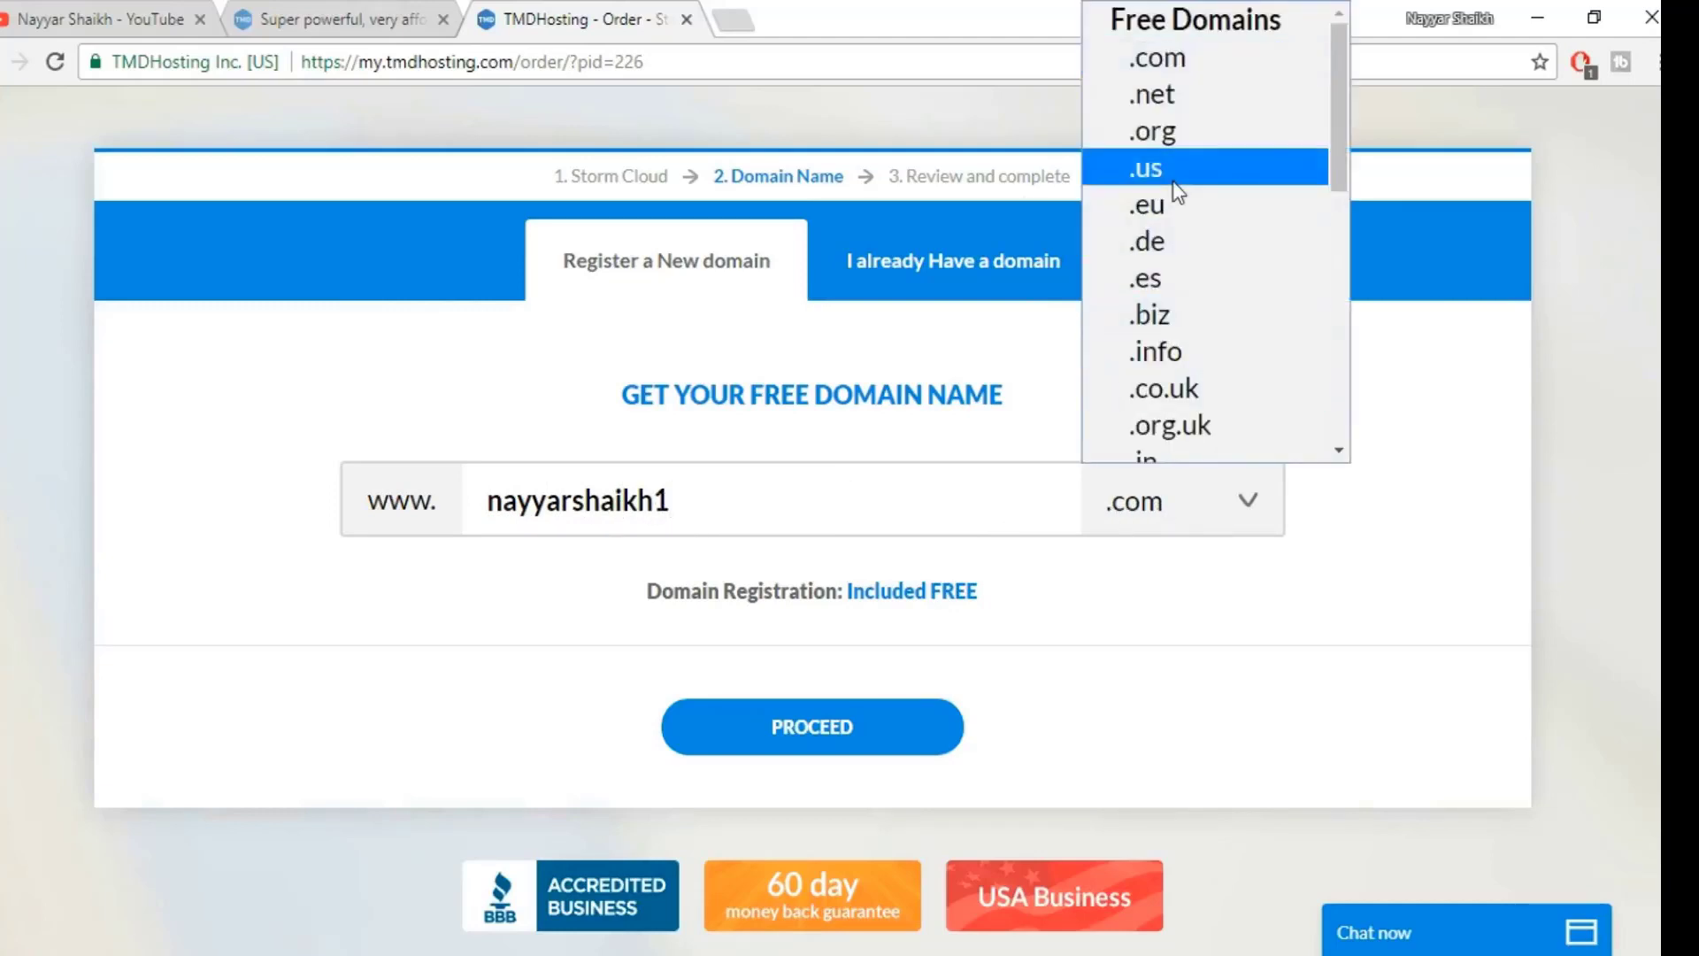
click(1381, 448)
click(819, 727)
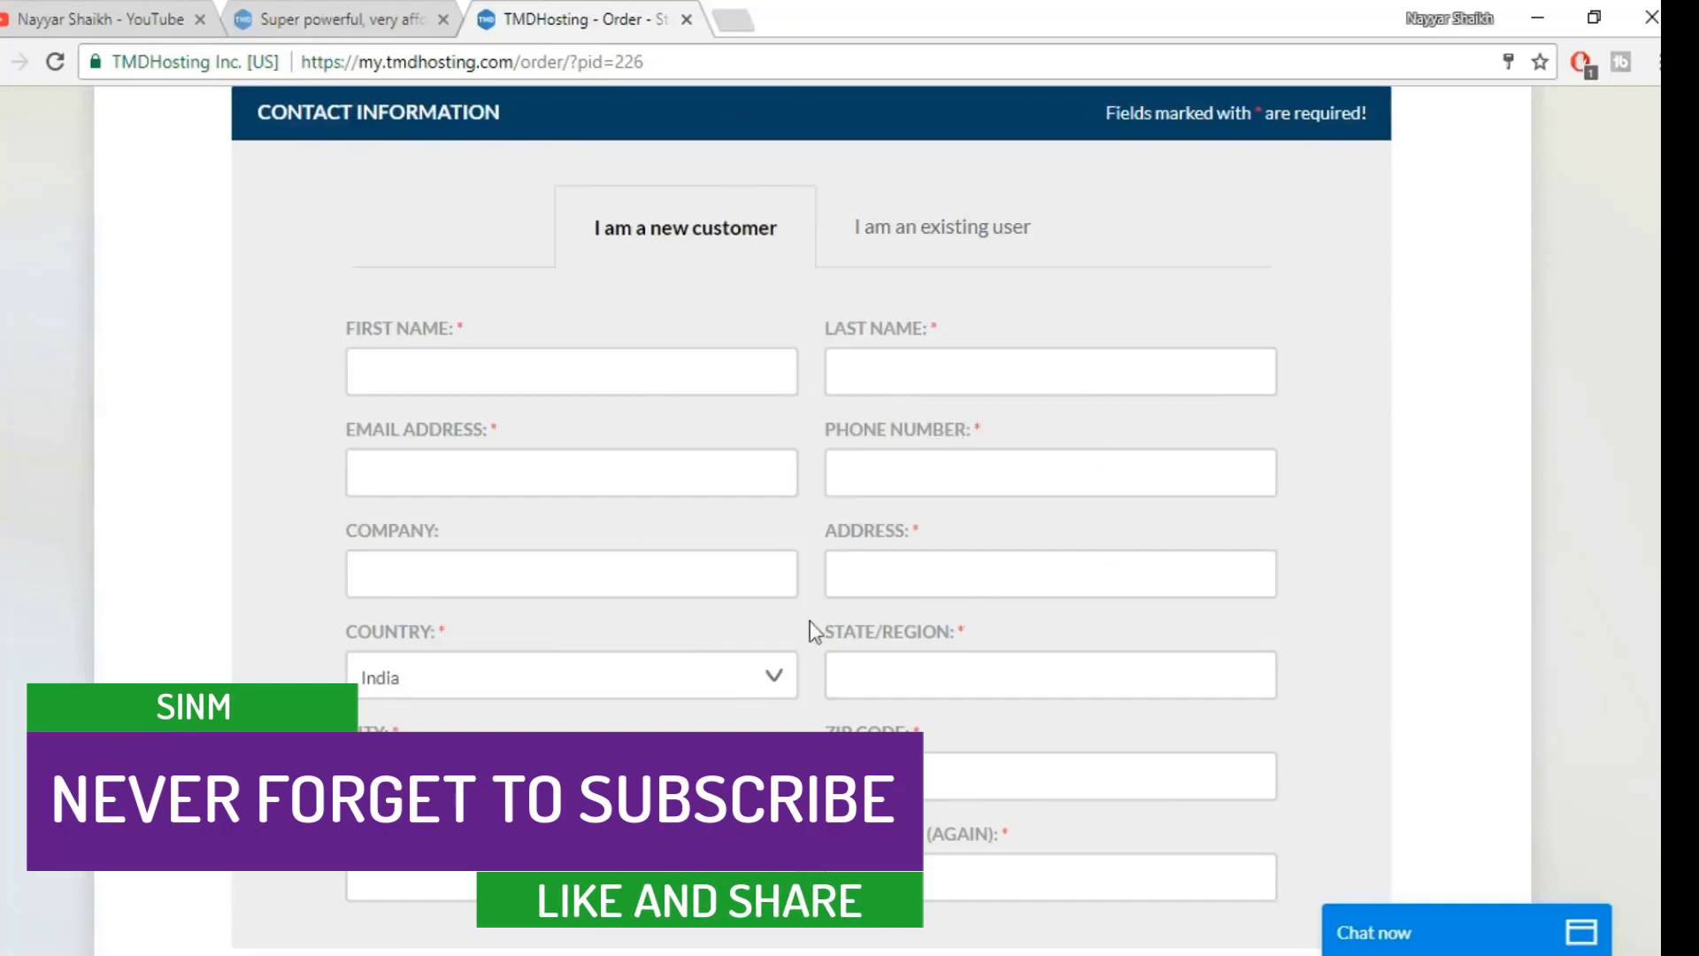
Step: Keep Credit Card as the payment method after checking the PayPal option and card types
scroll(1155, 531, down, 10)
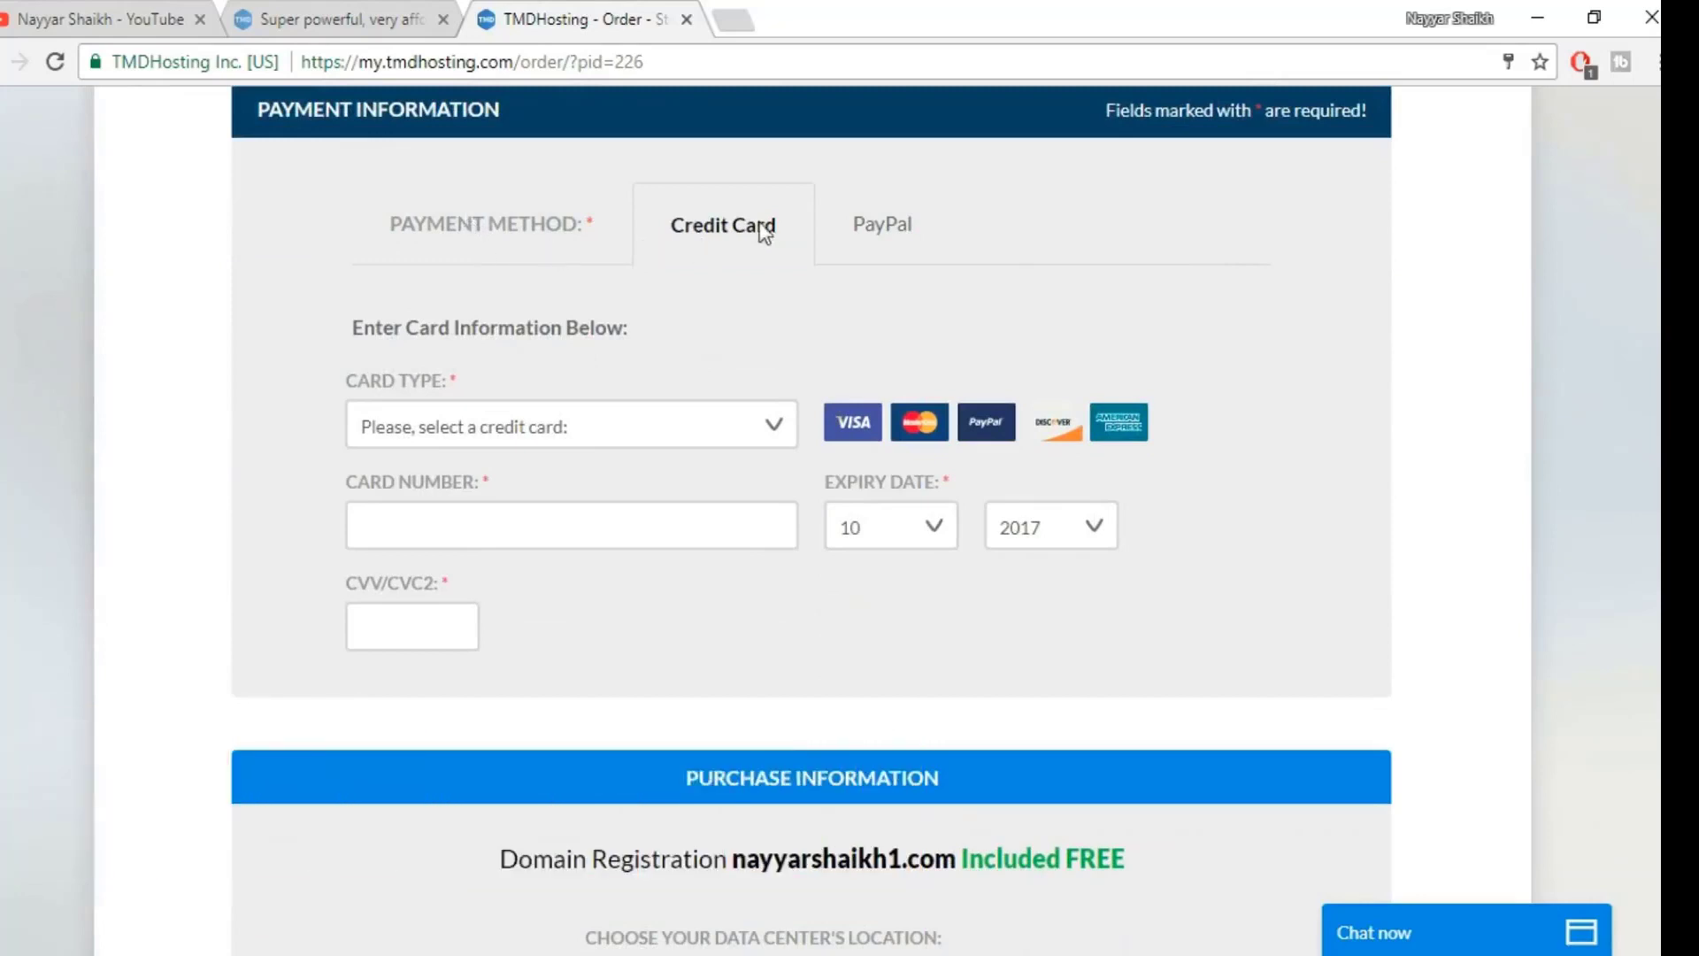
click(892, 232)
click(766, 229)
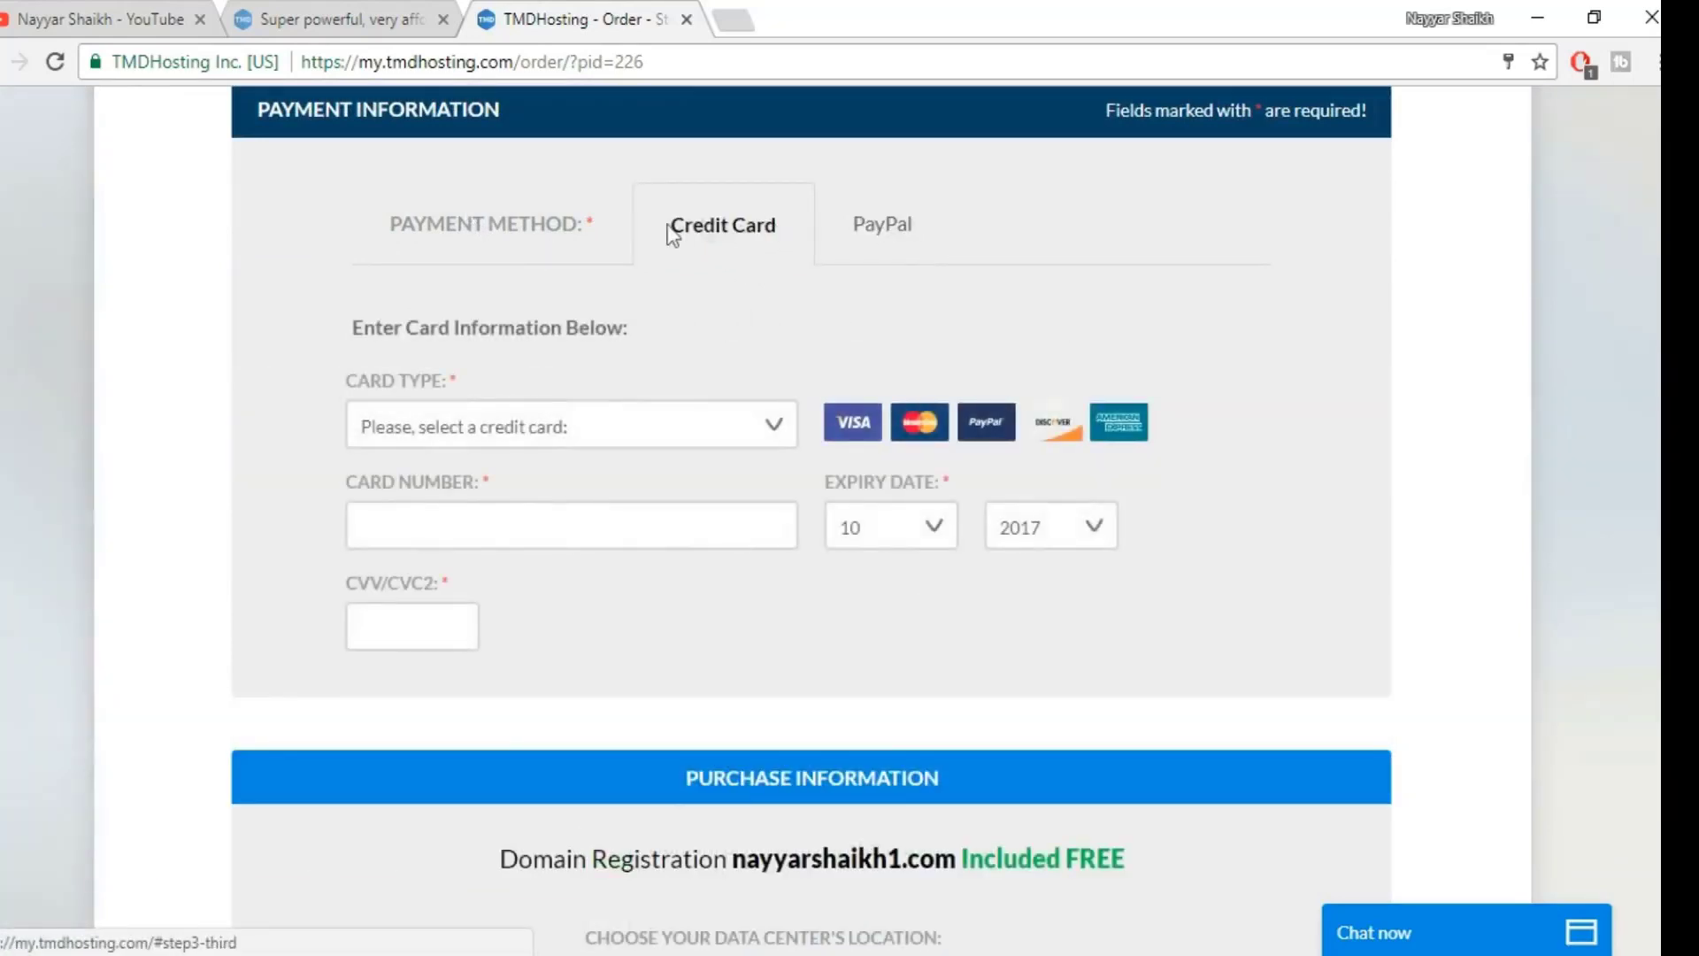
click(641, 428)
click(849, 345)
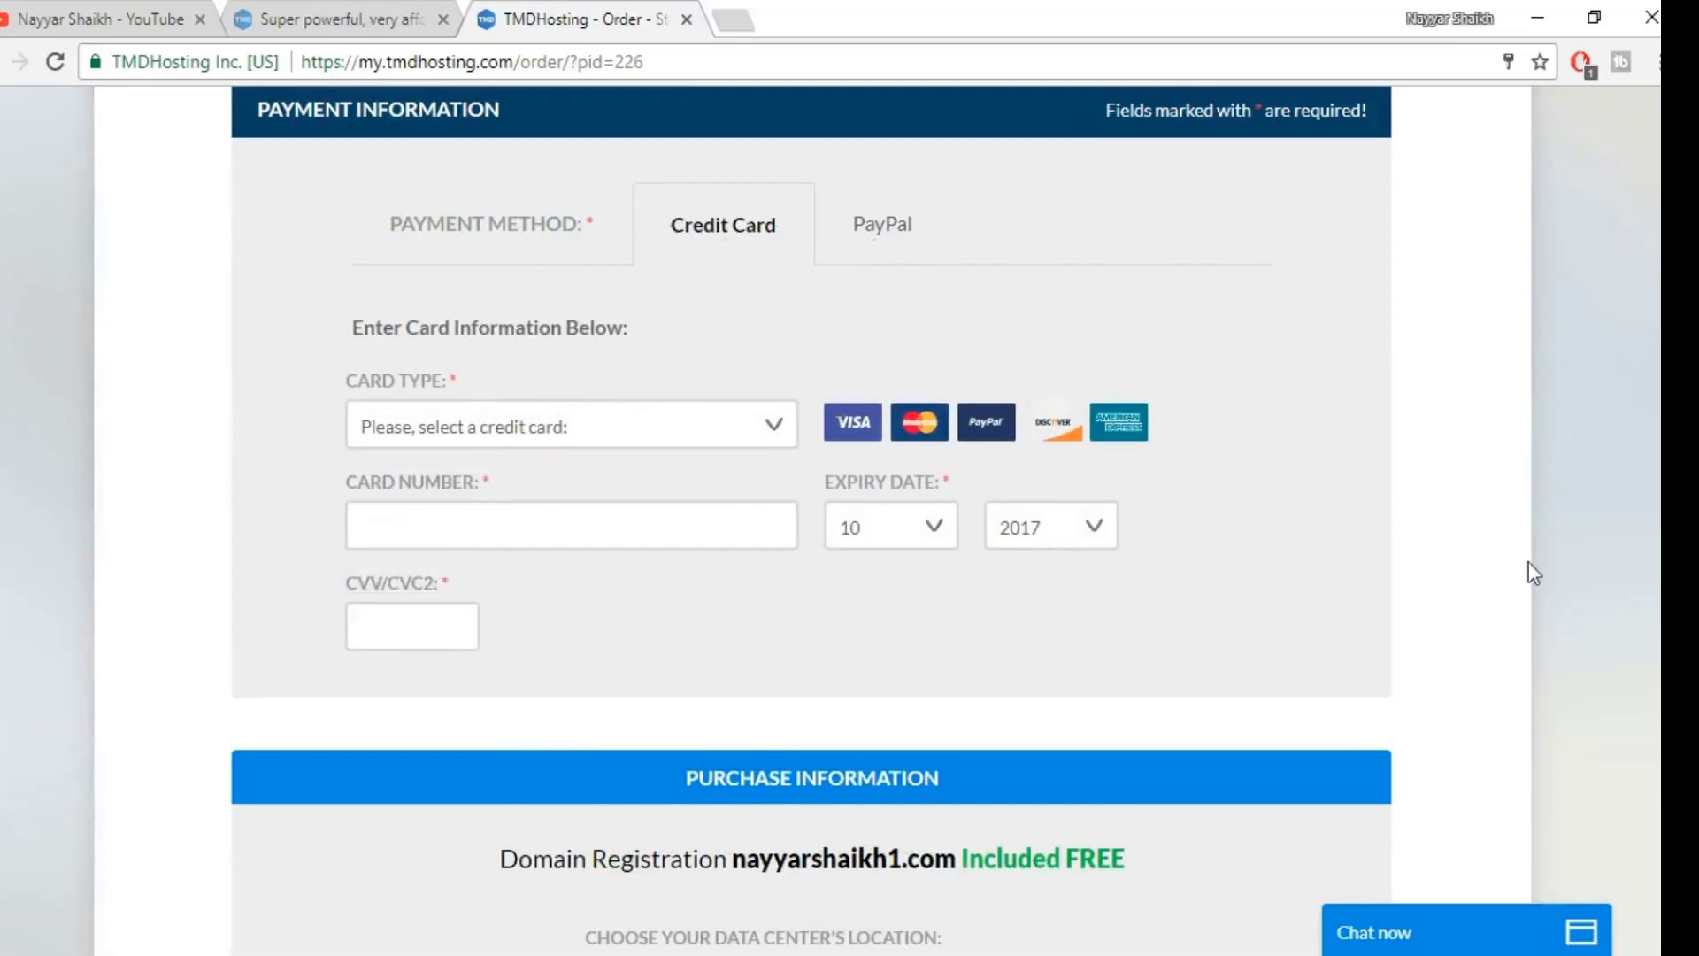
Step: Confirm Singapore as the data center and 12 MONTHS as the billing period
scroll(1527, 561, down, 6)
scroll(1528, 561, down, 2)
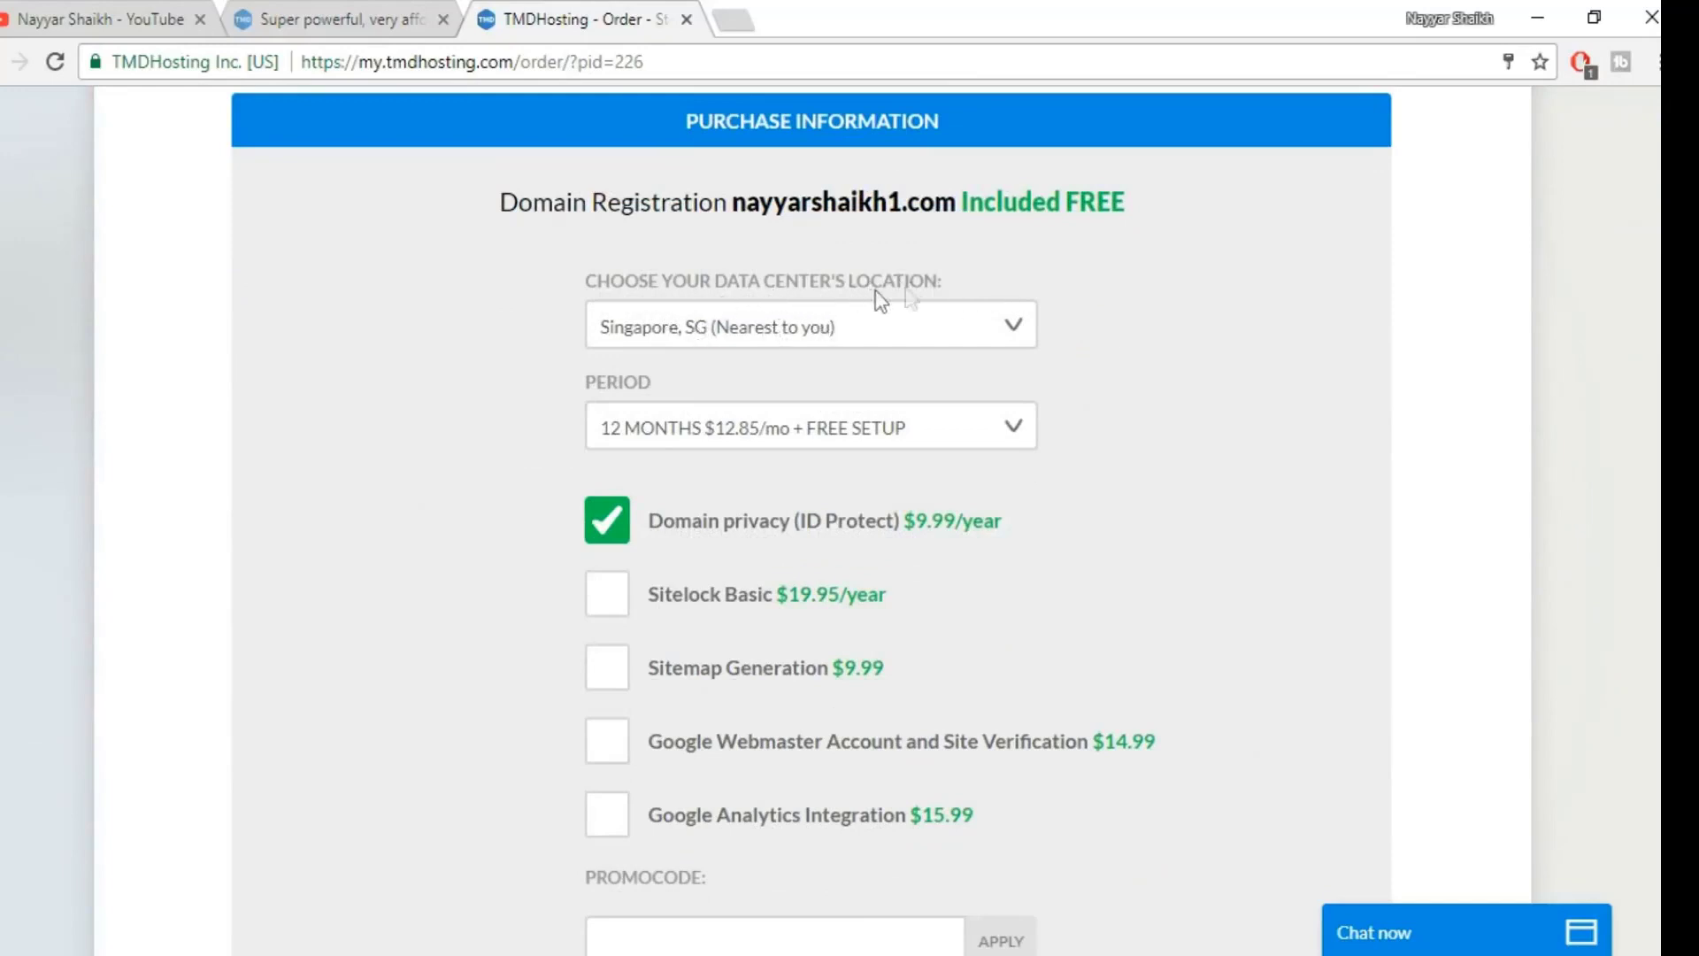
click(933, 328)
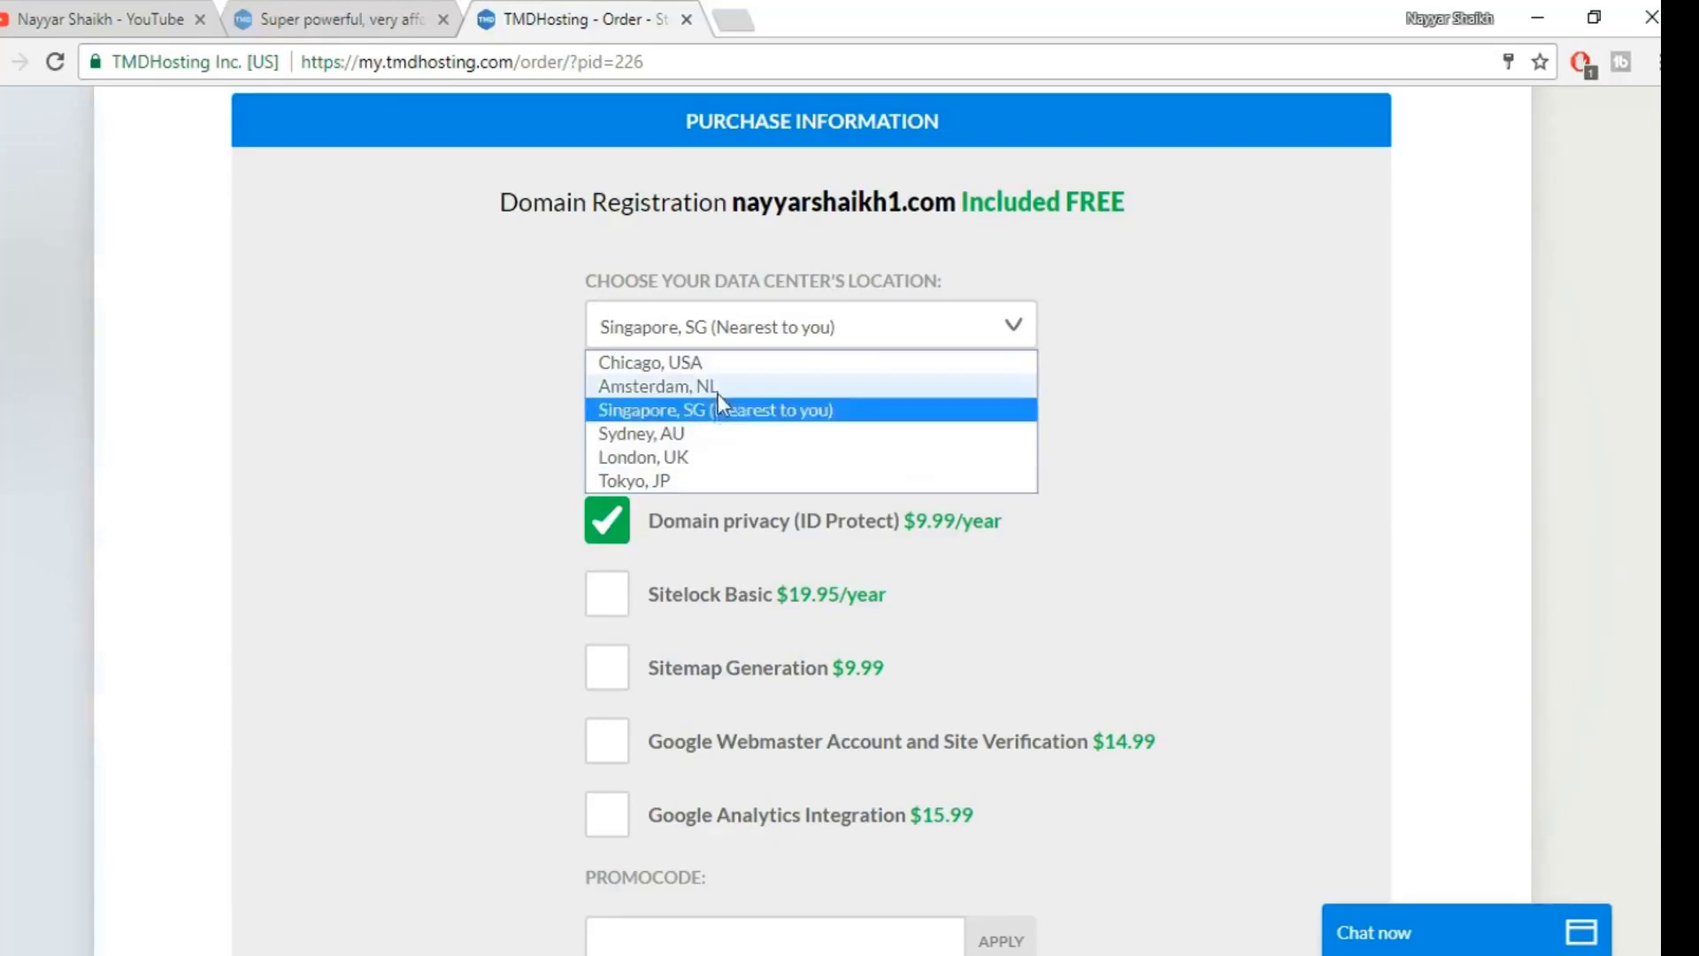
click(761, 336)
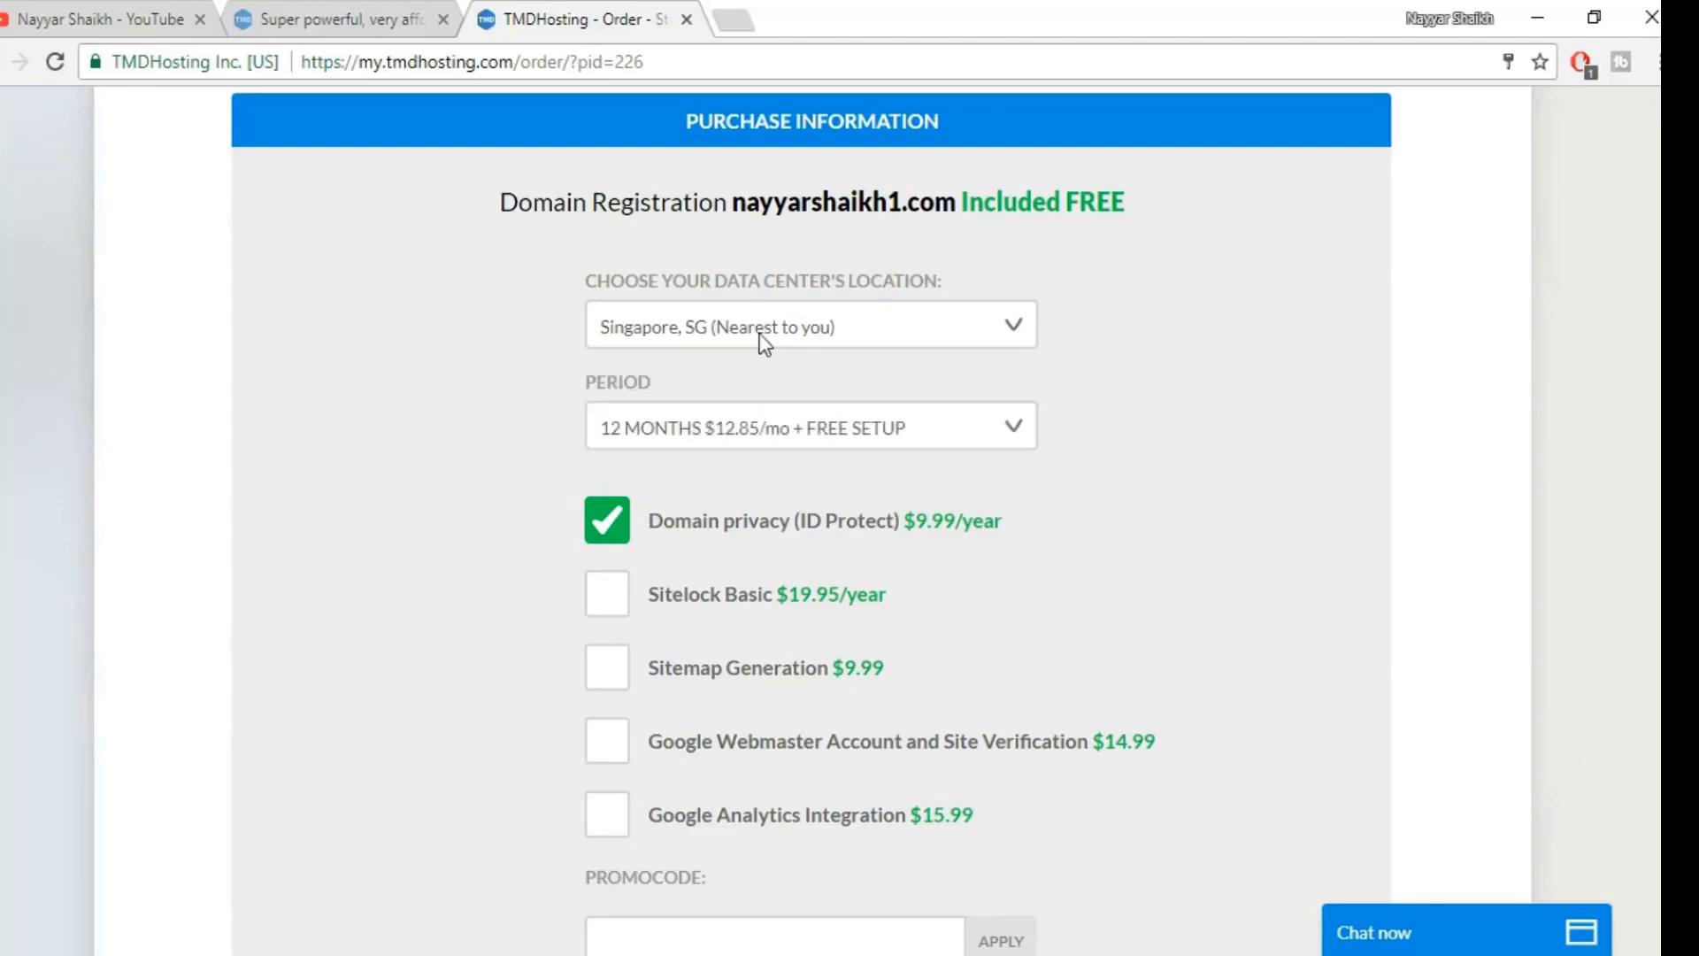
click(825, 321)
click(820, 326)
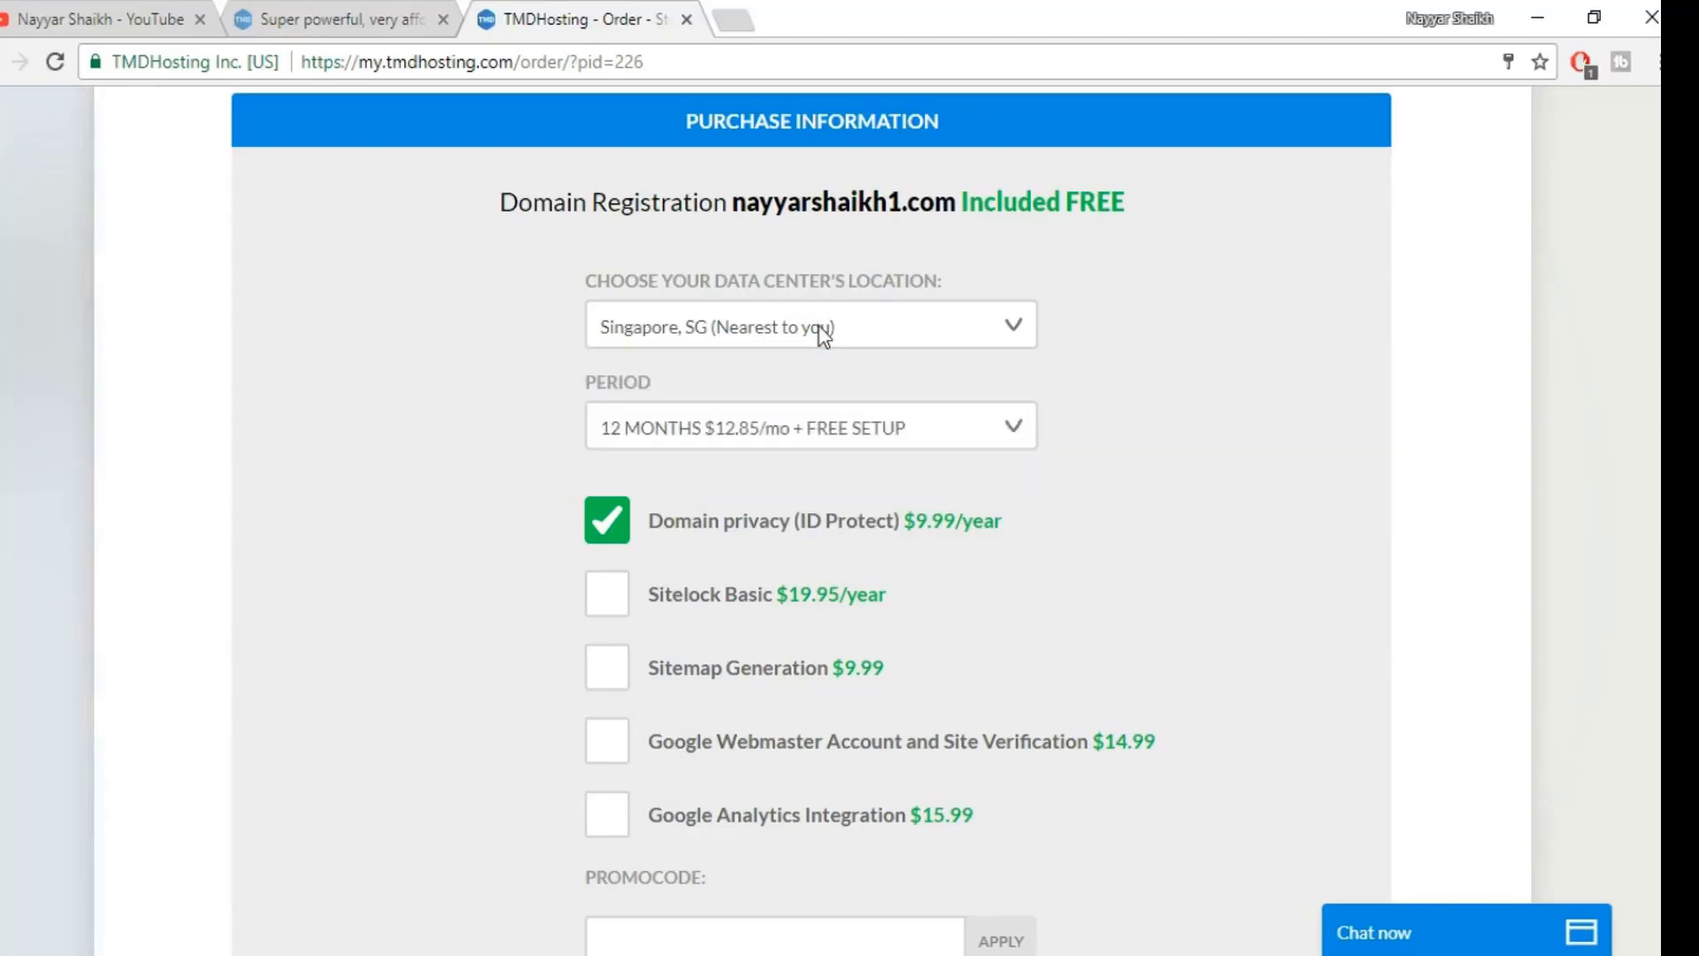
click(665, 438)
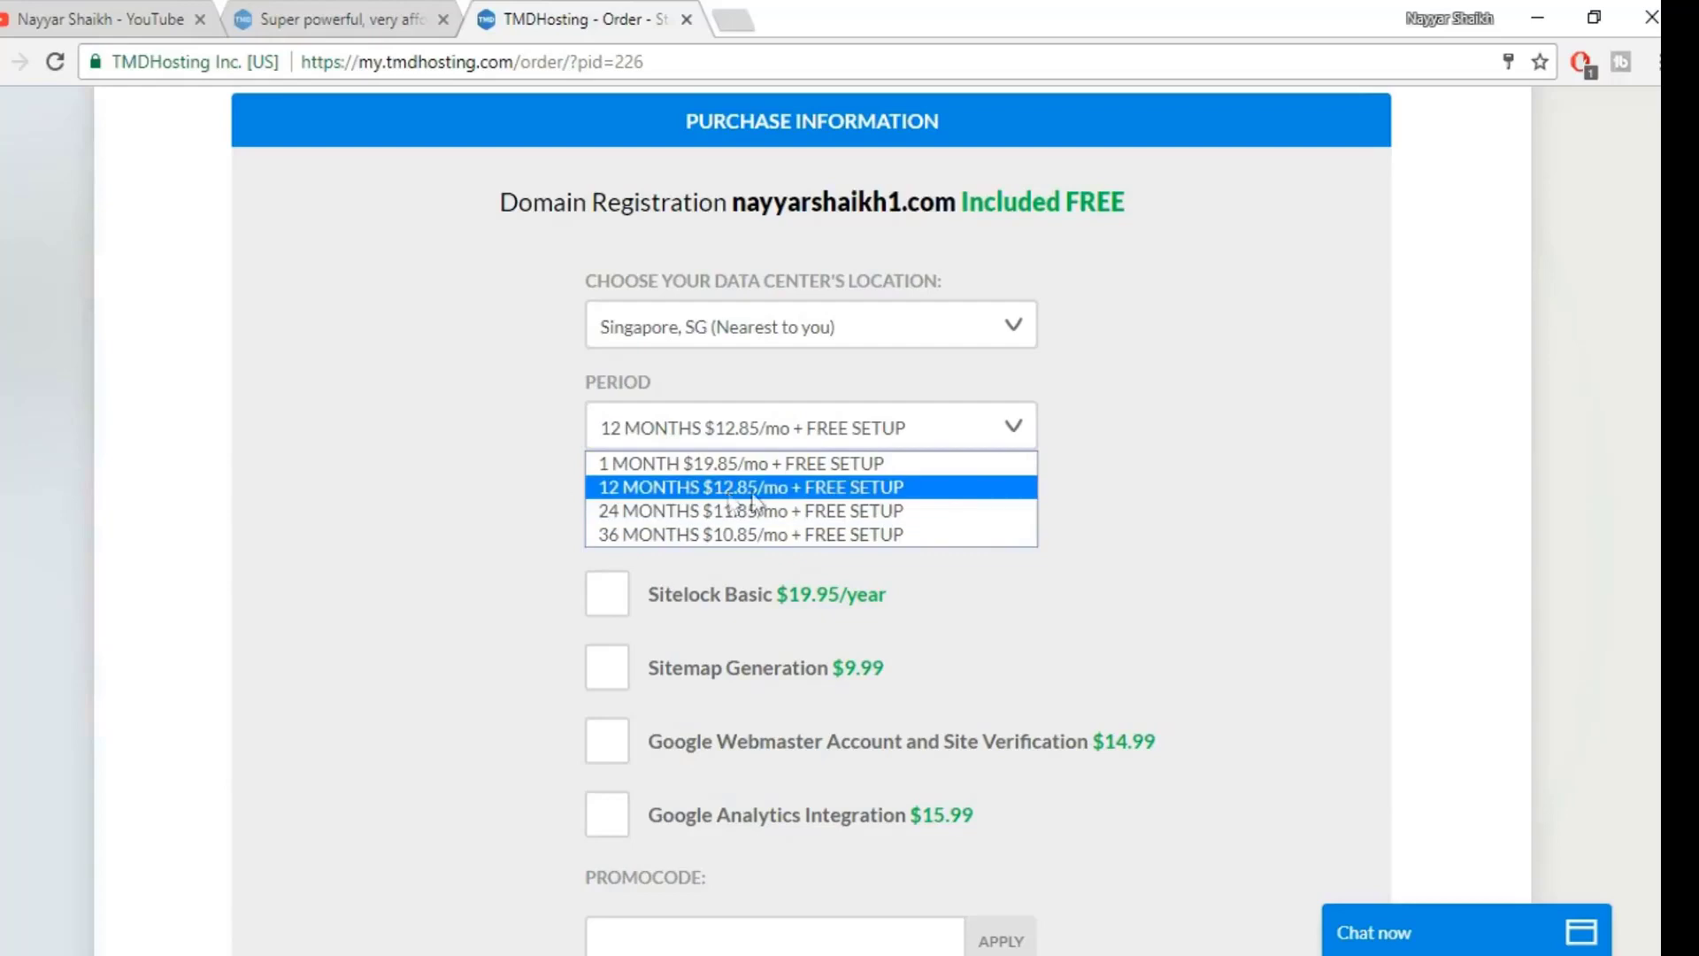
click(718, 492)
click(703, 434)
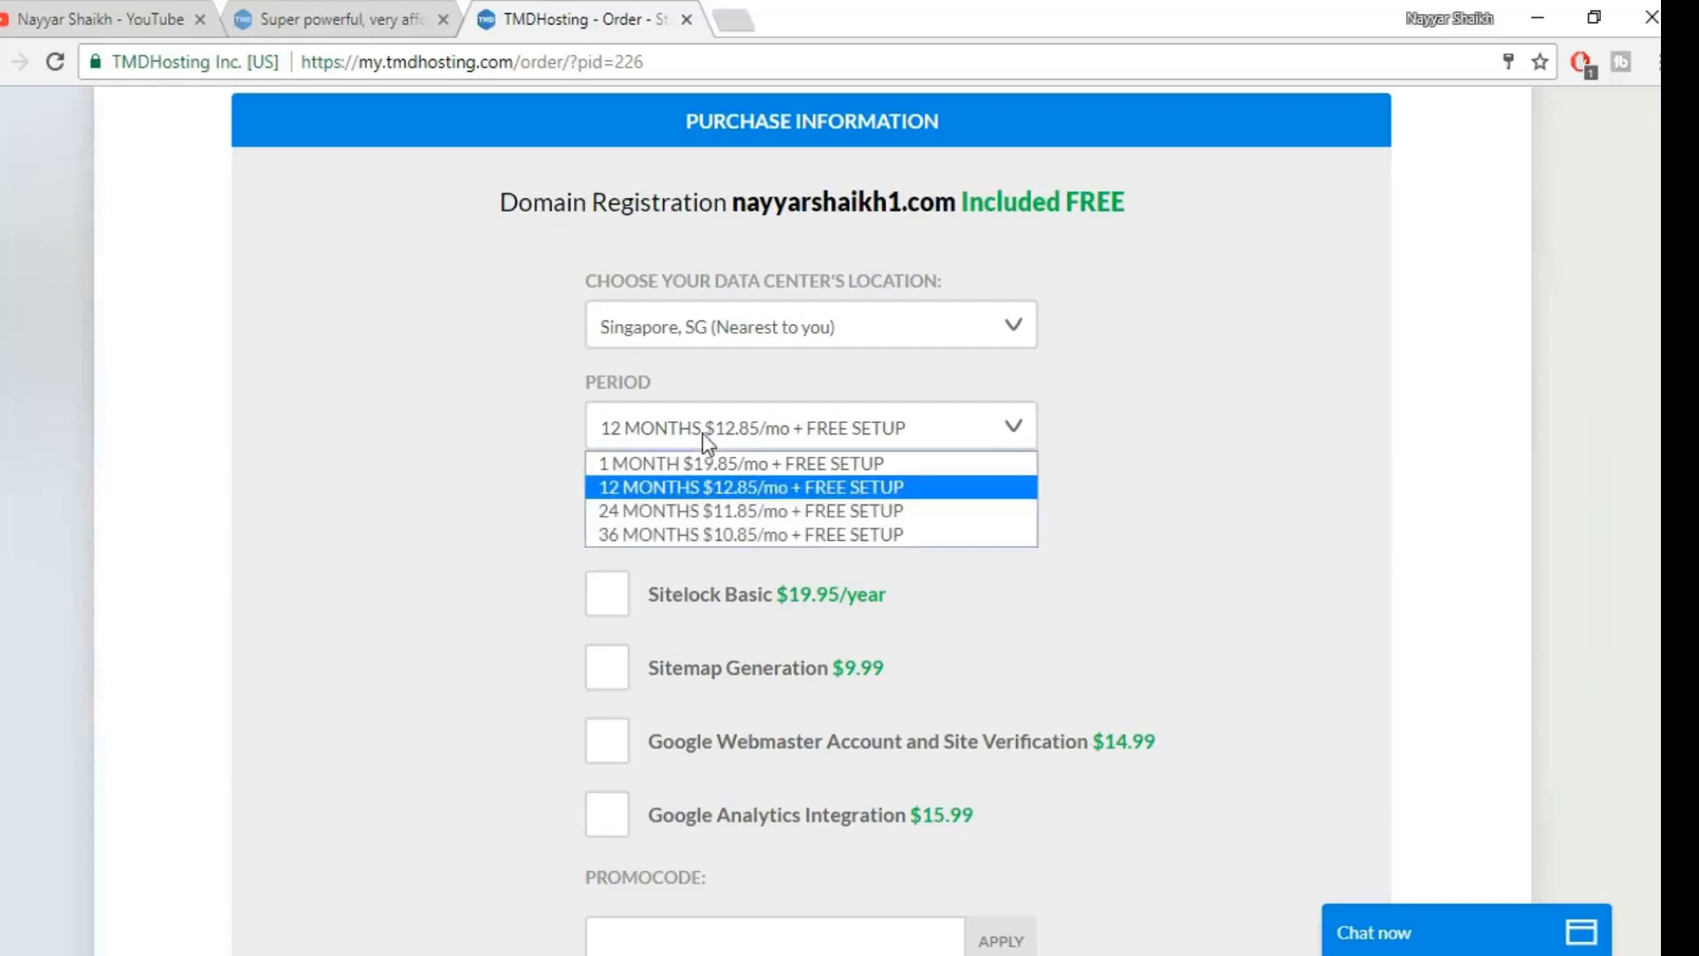
click(703, 492)
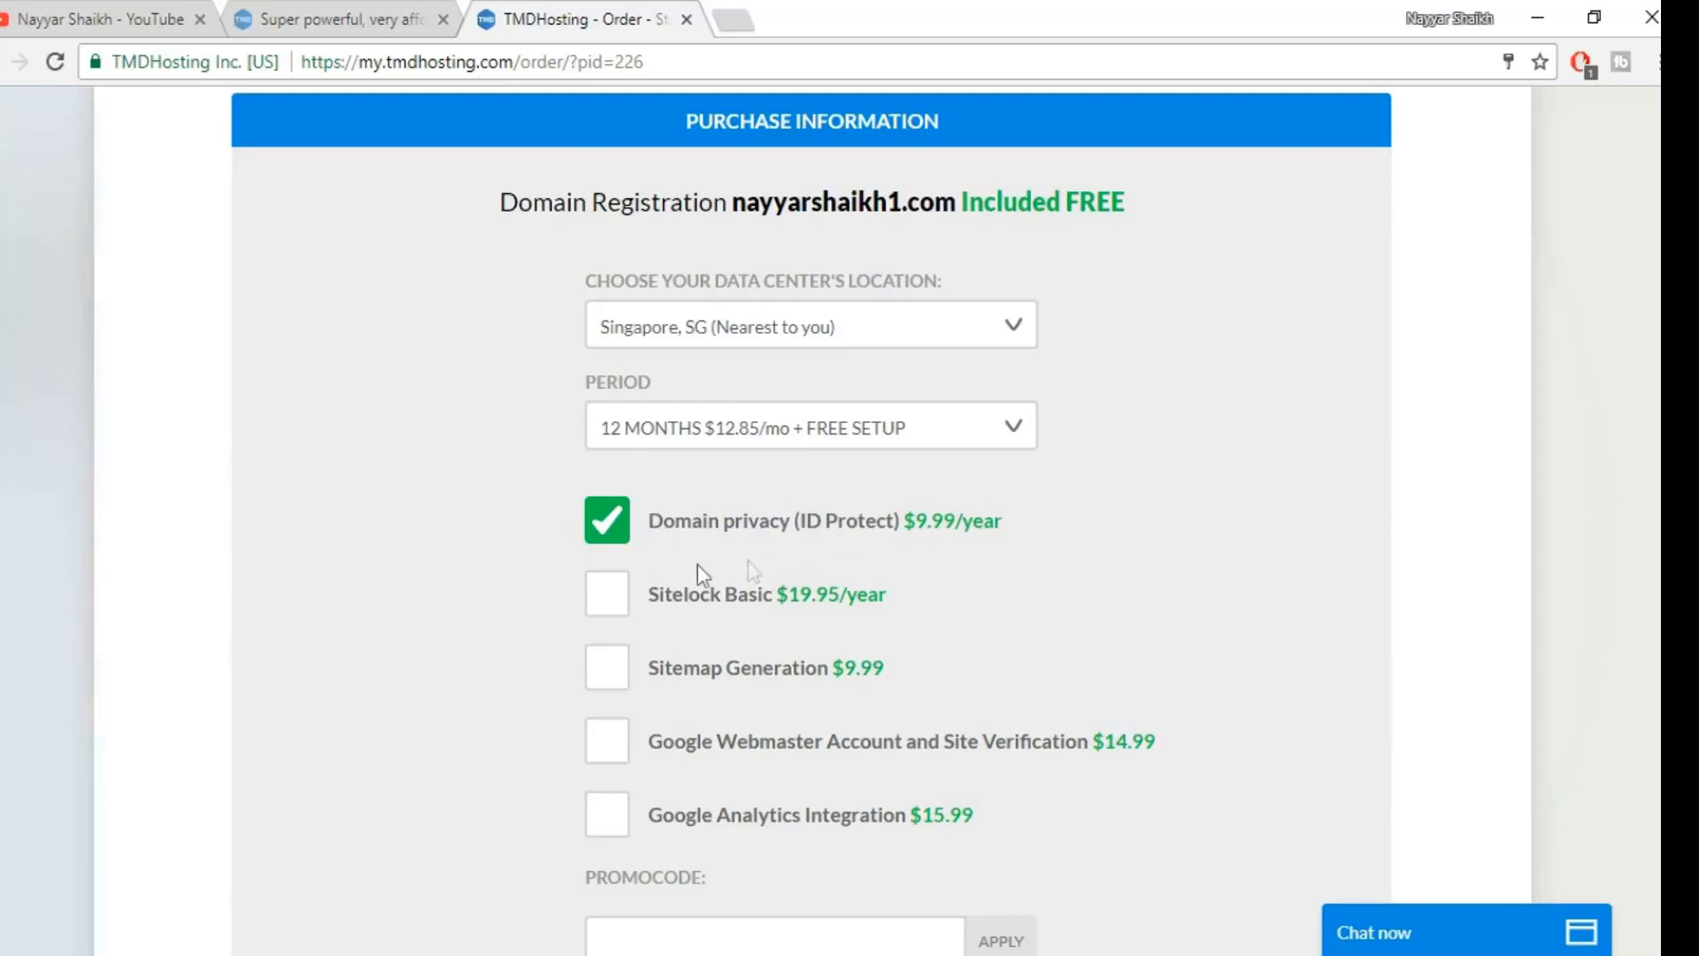
Step: Turn off Domain privacy (ID Protect), bringing the order total to $154.20
click(618, 542)
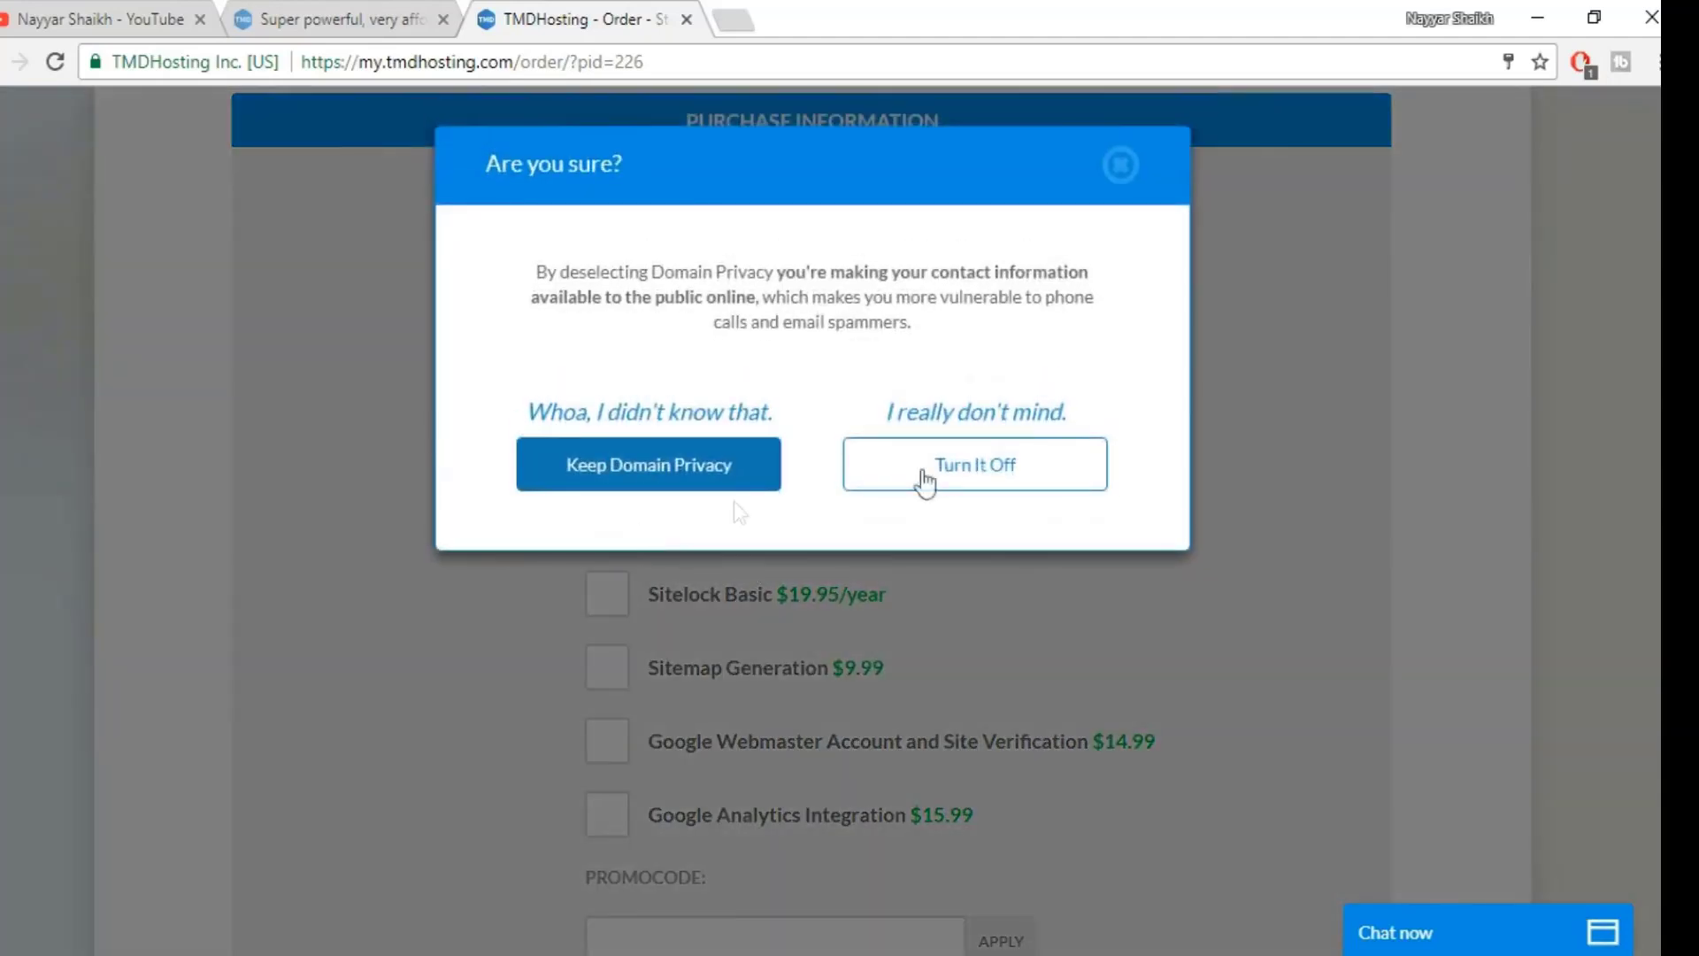
click(947, 476)
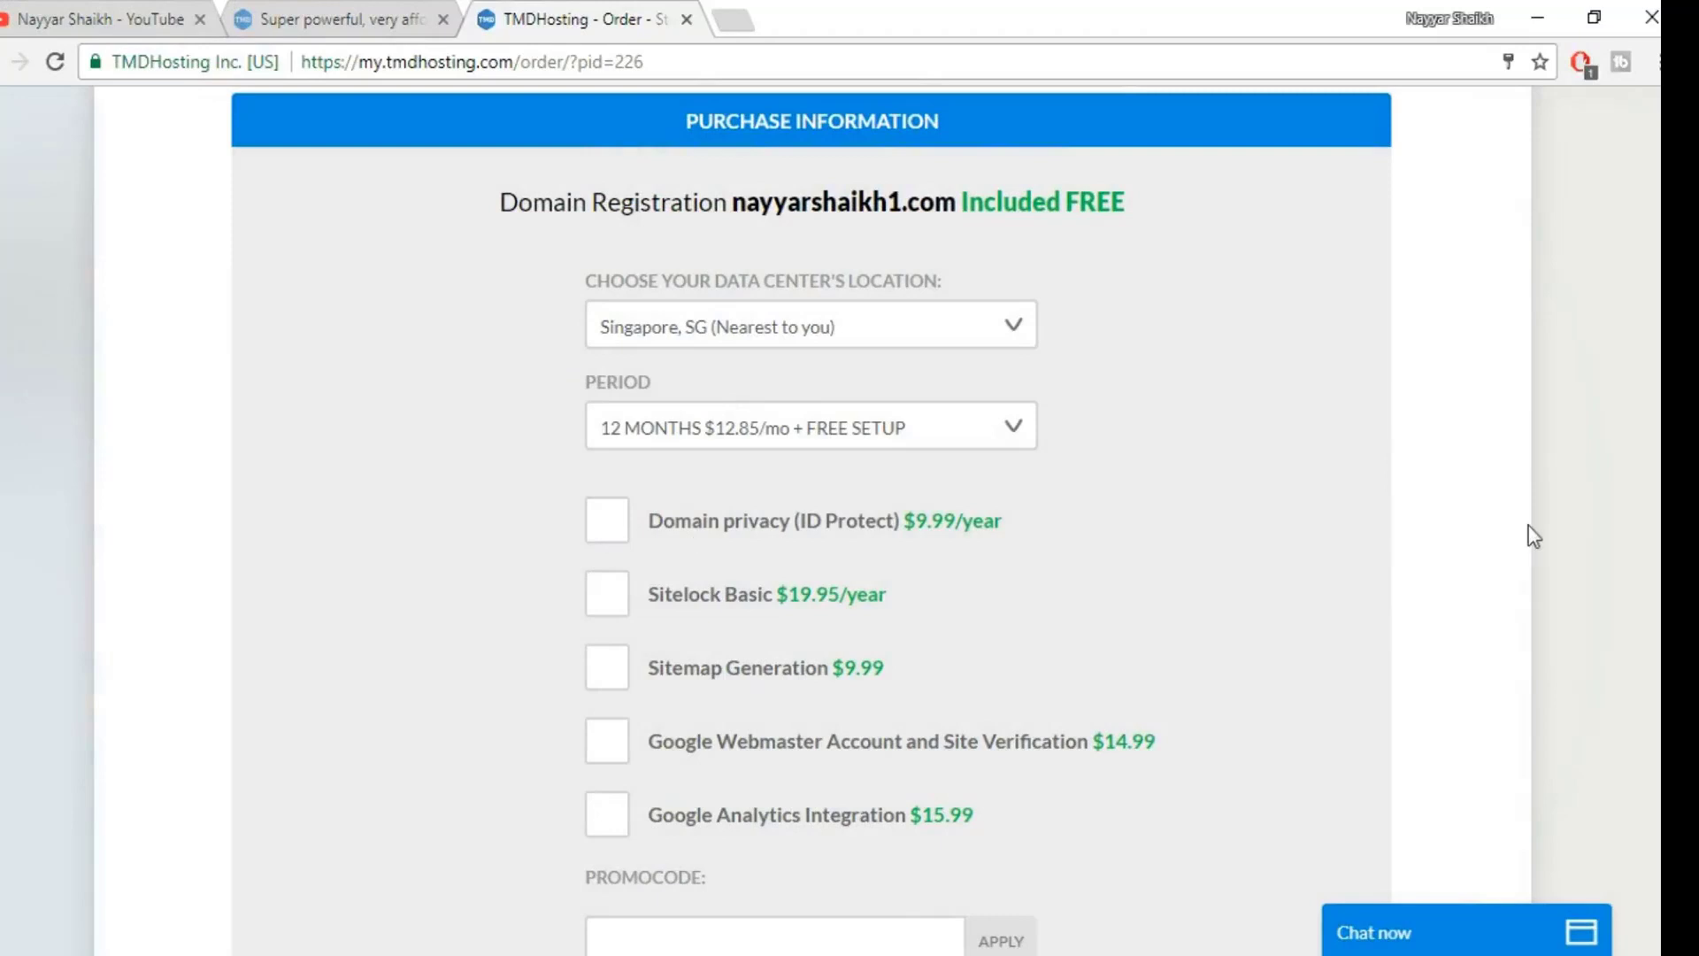
scroll(1528, 529, down, 3)
scroll(1527, 524, down, 2)
click(713, 411)
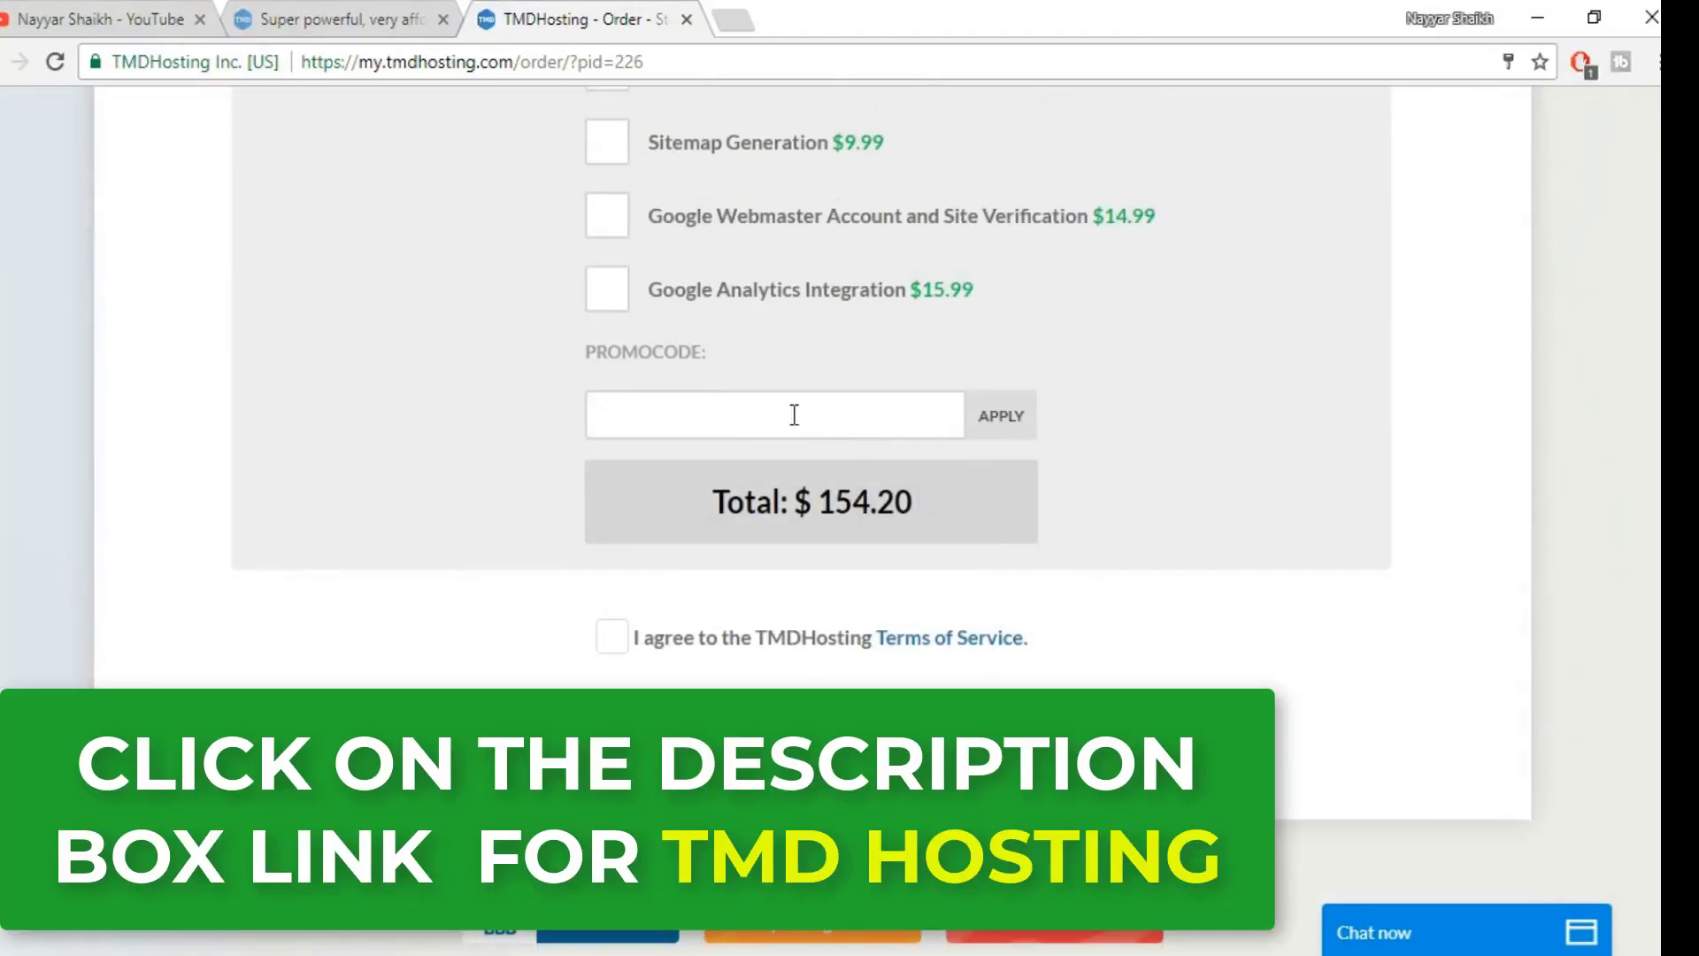
Step: Apply the promo code for 7.00% off ($143.41 total) and agree to the Terms of Service
text(NAYYAR7)
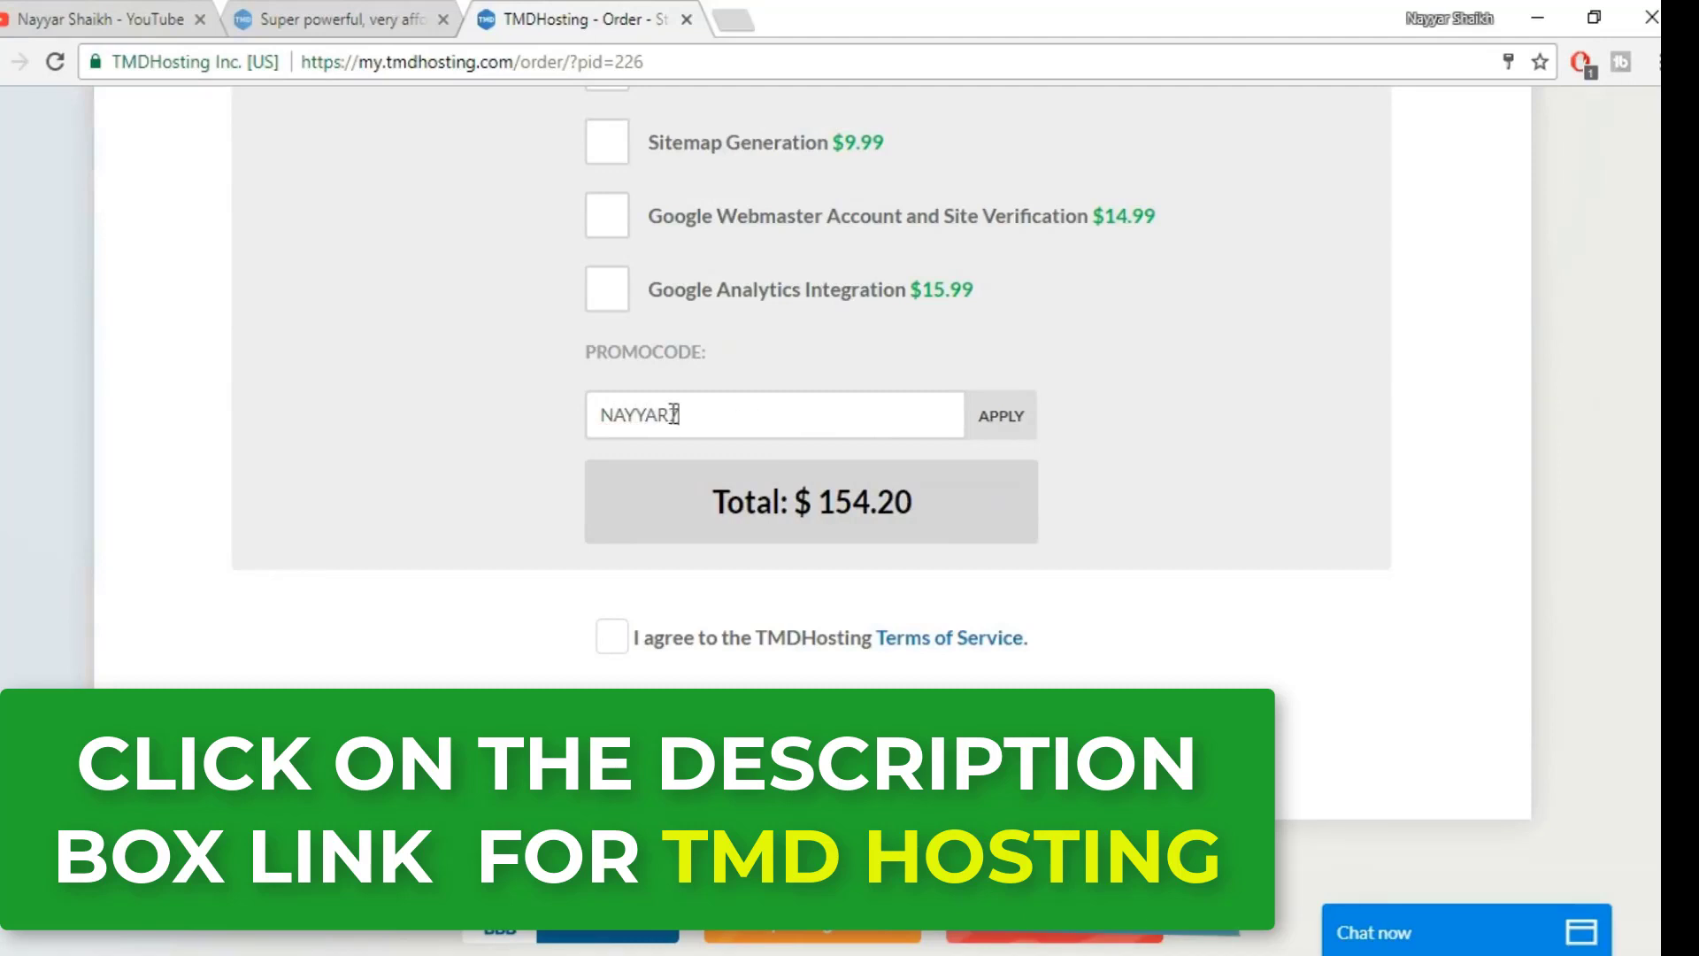
click(998, 416)
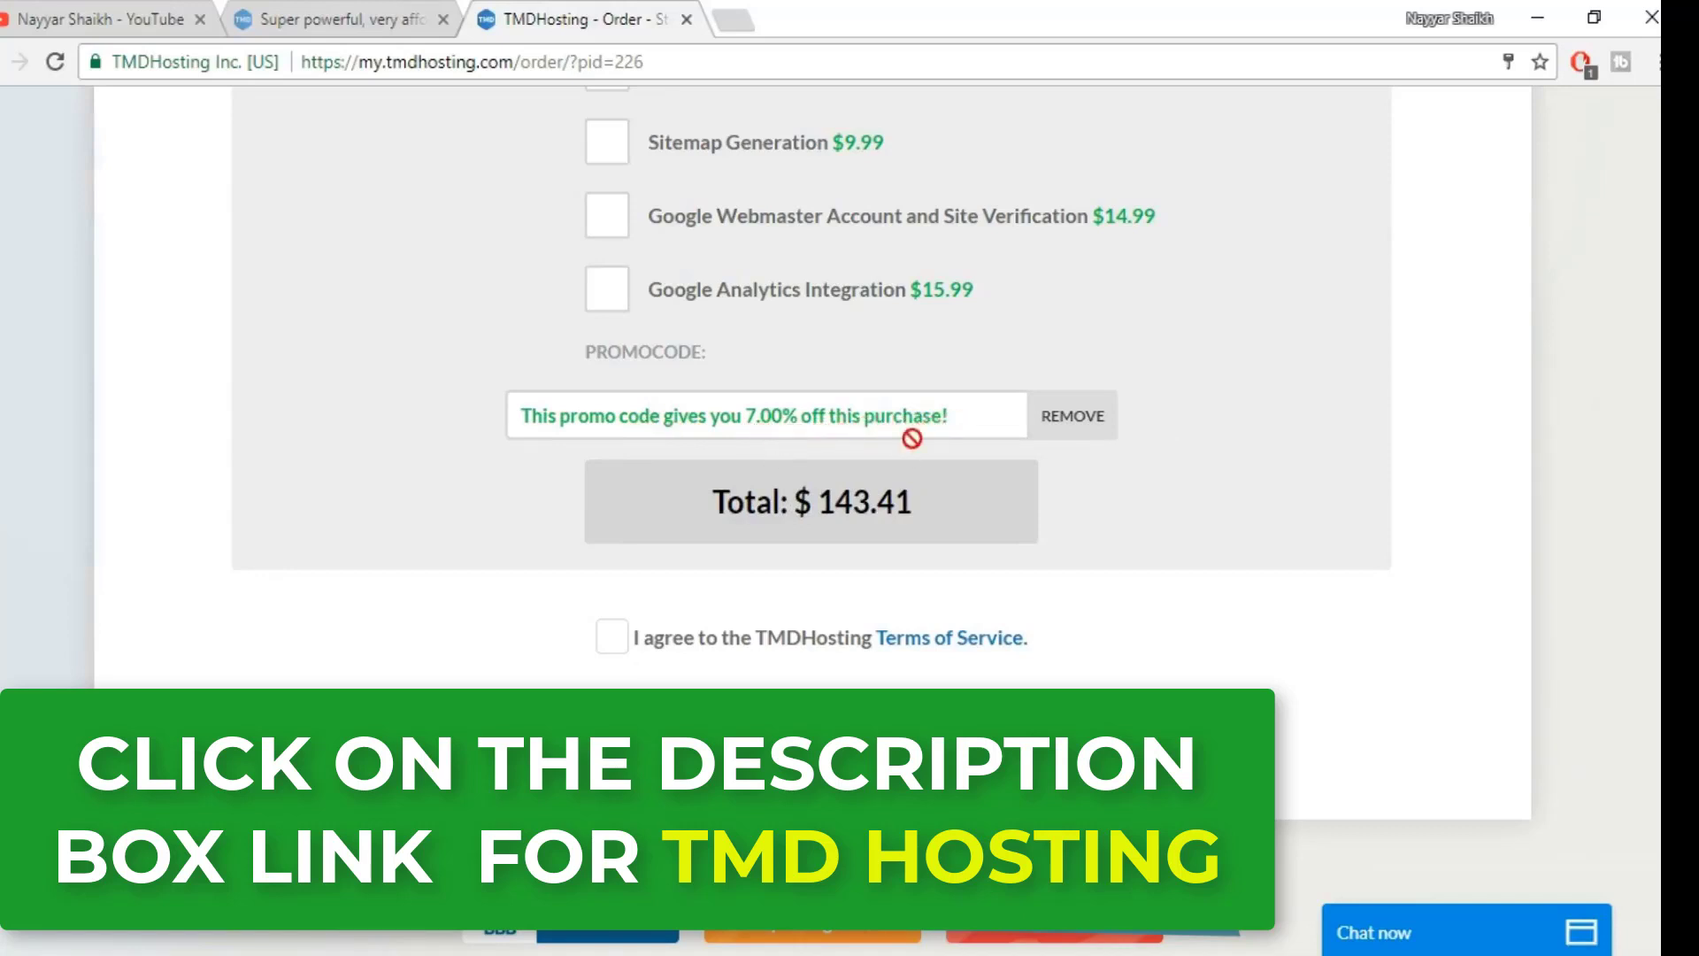
click(612, 636)
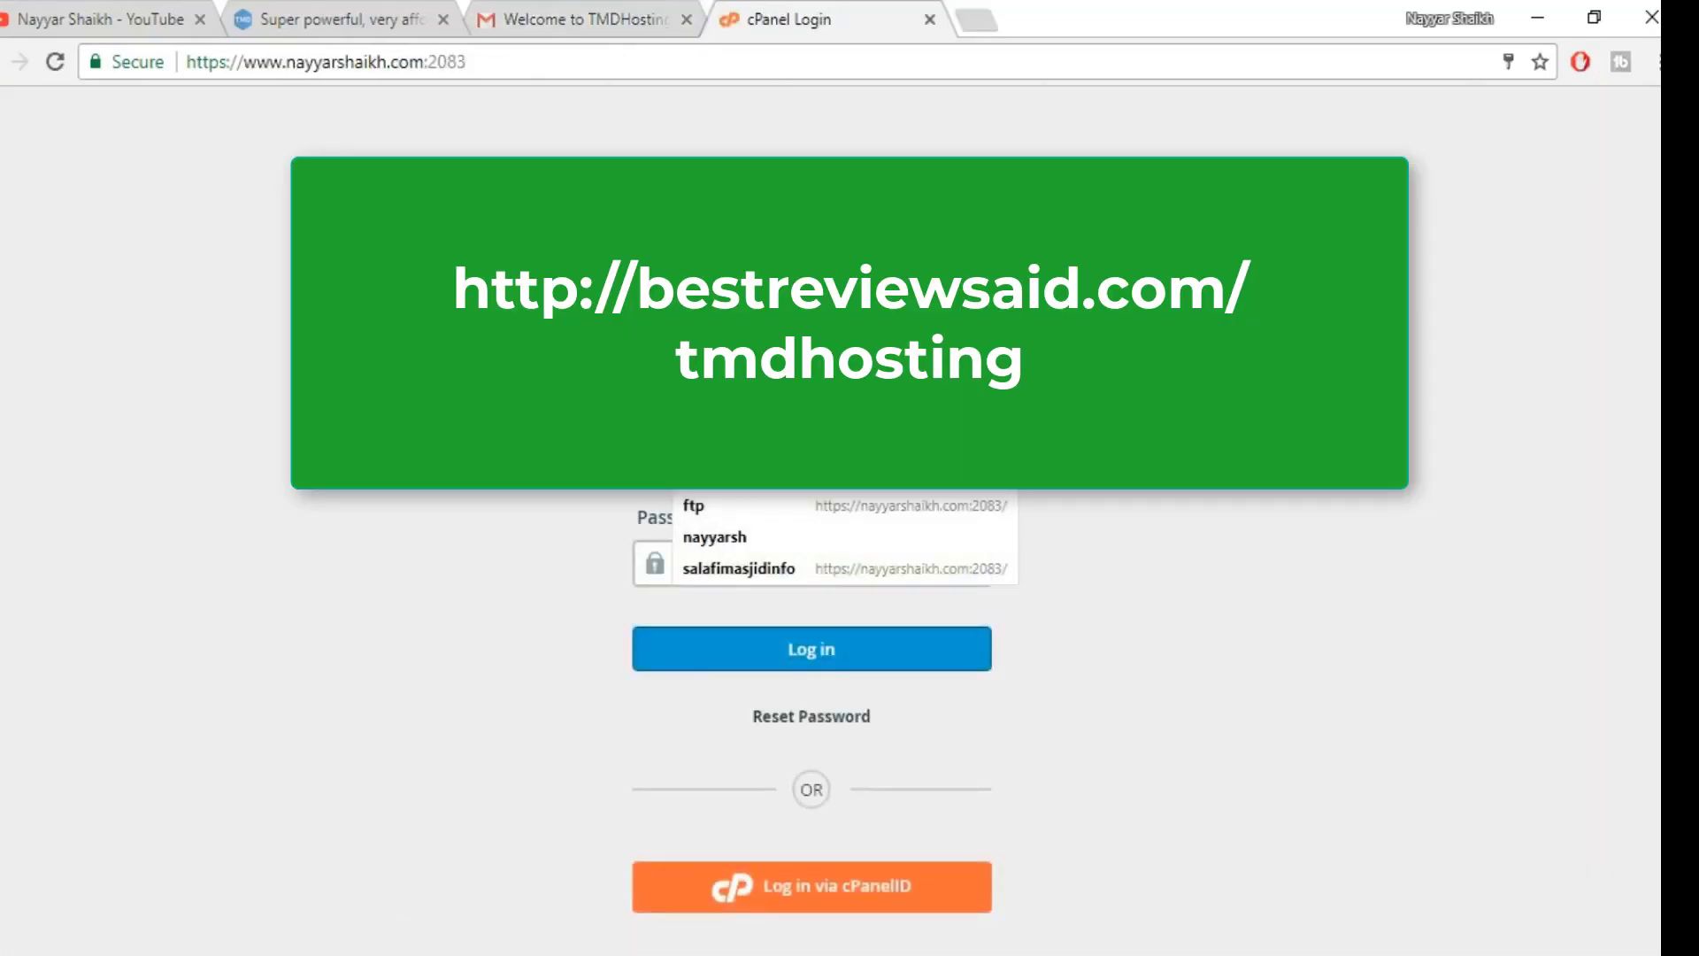
Step: Log in to cPanel with the saved password and open WordPress from Softaculous Apps Installer
click(722, 540)
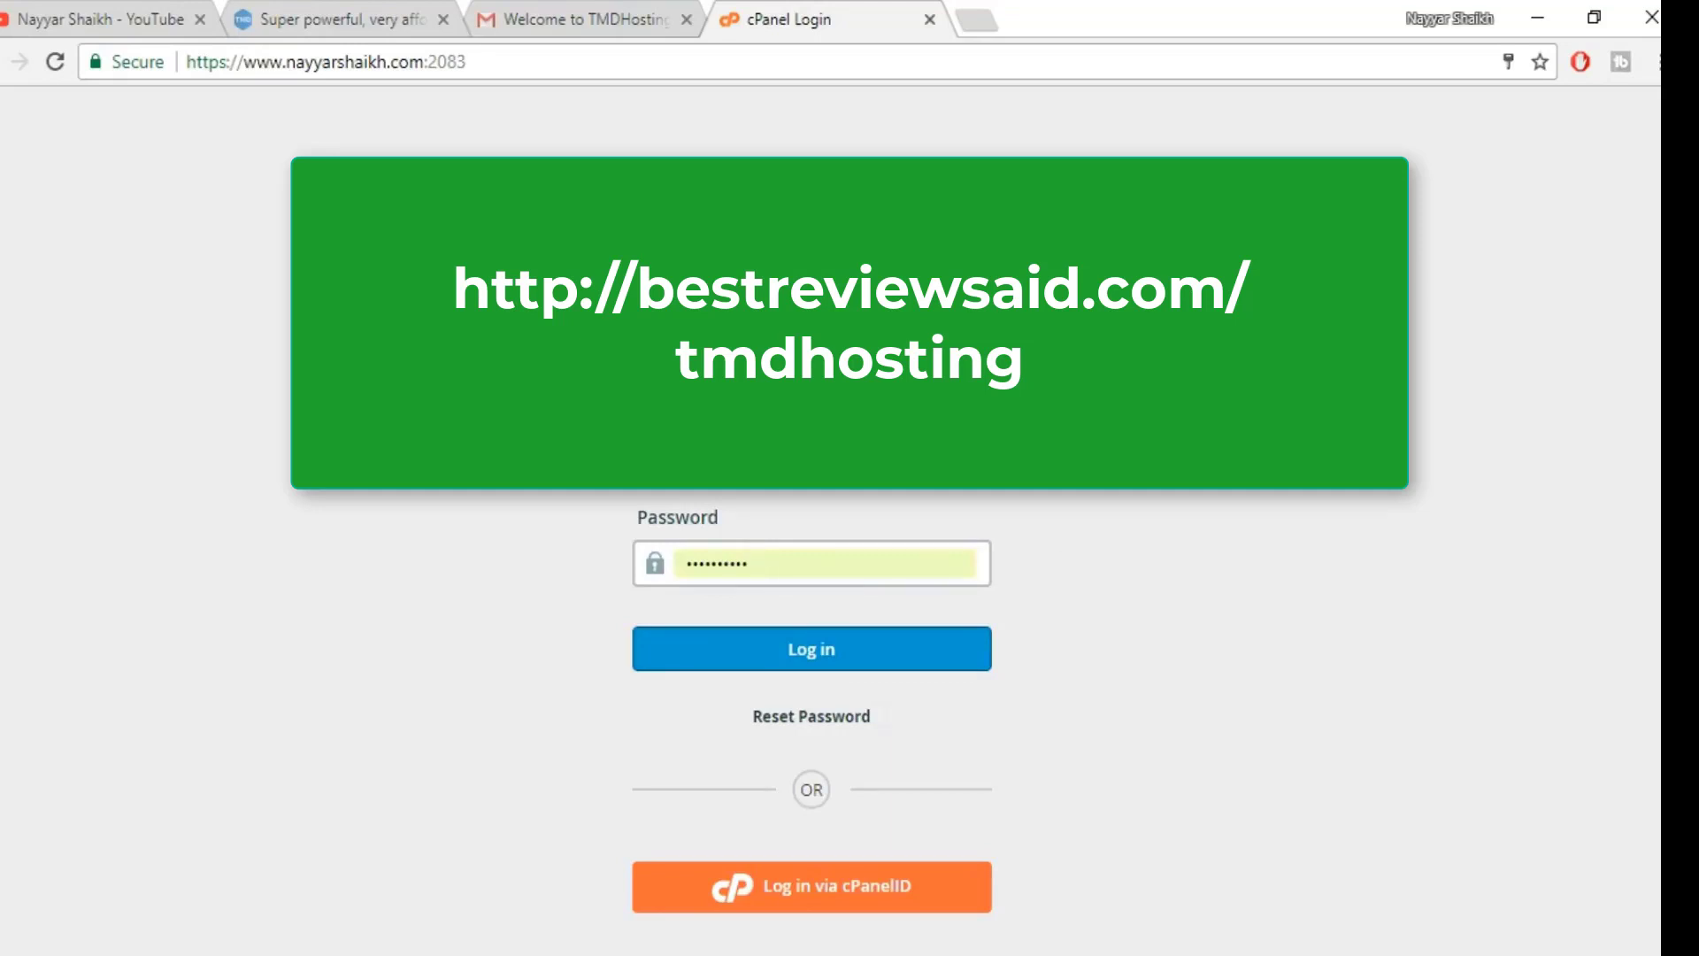
click(886, 651)
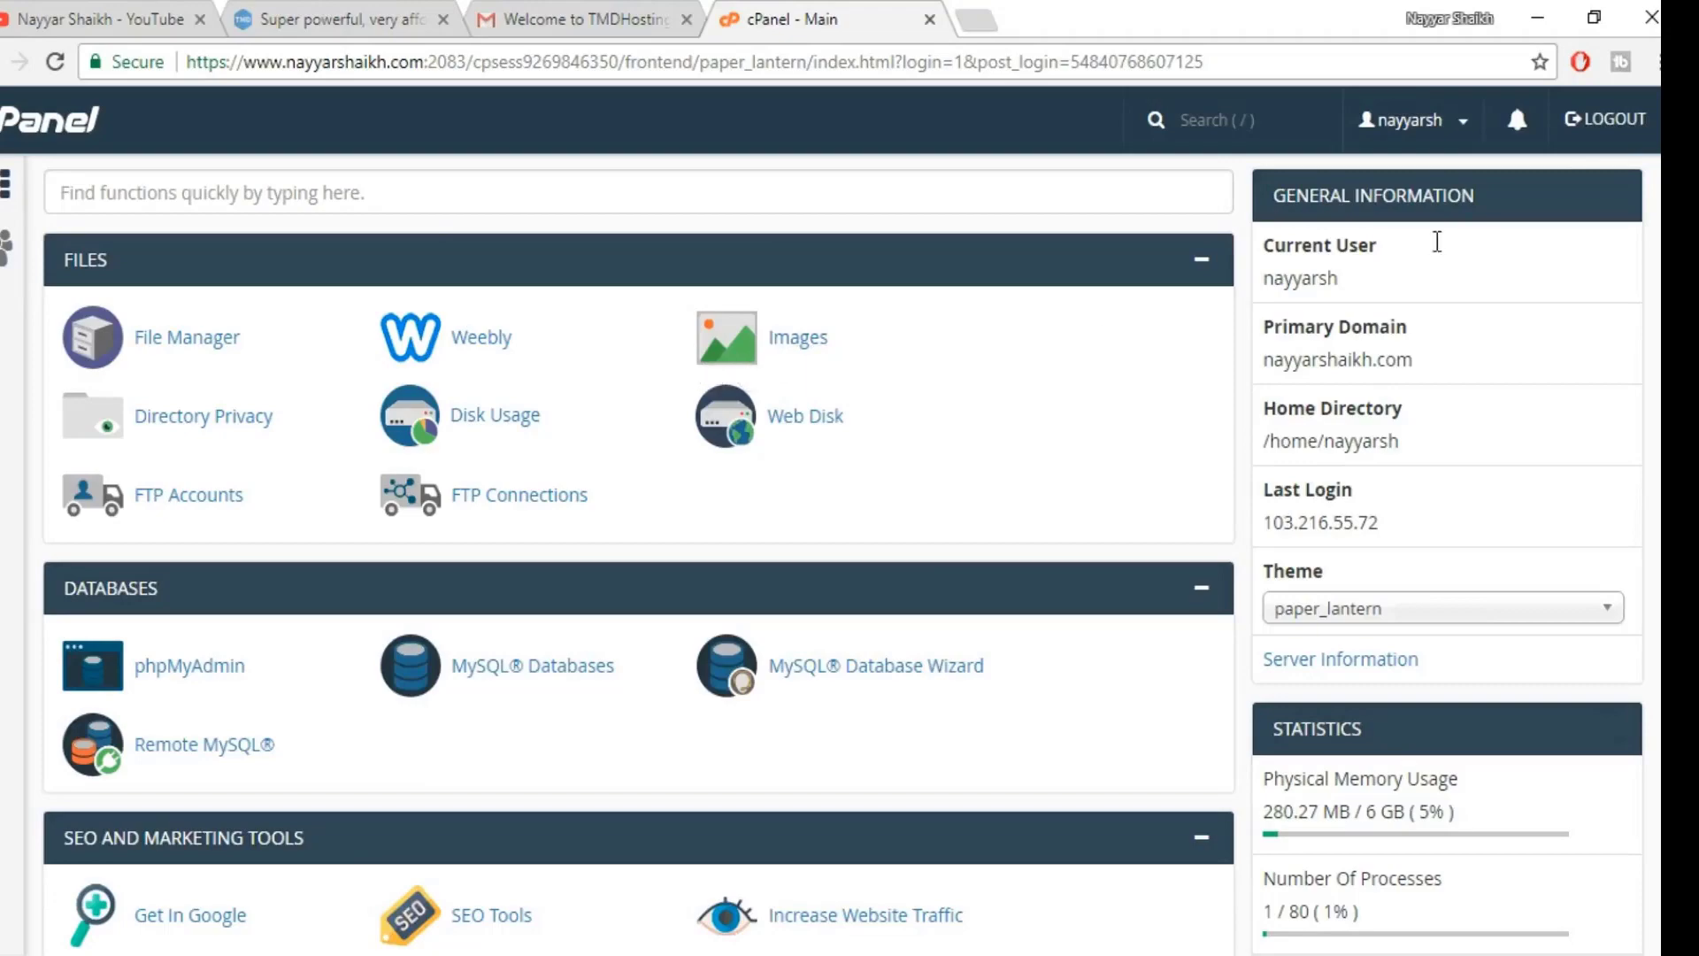
scroll(639, 555, down, 20)
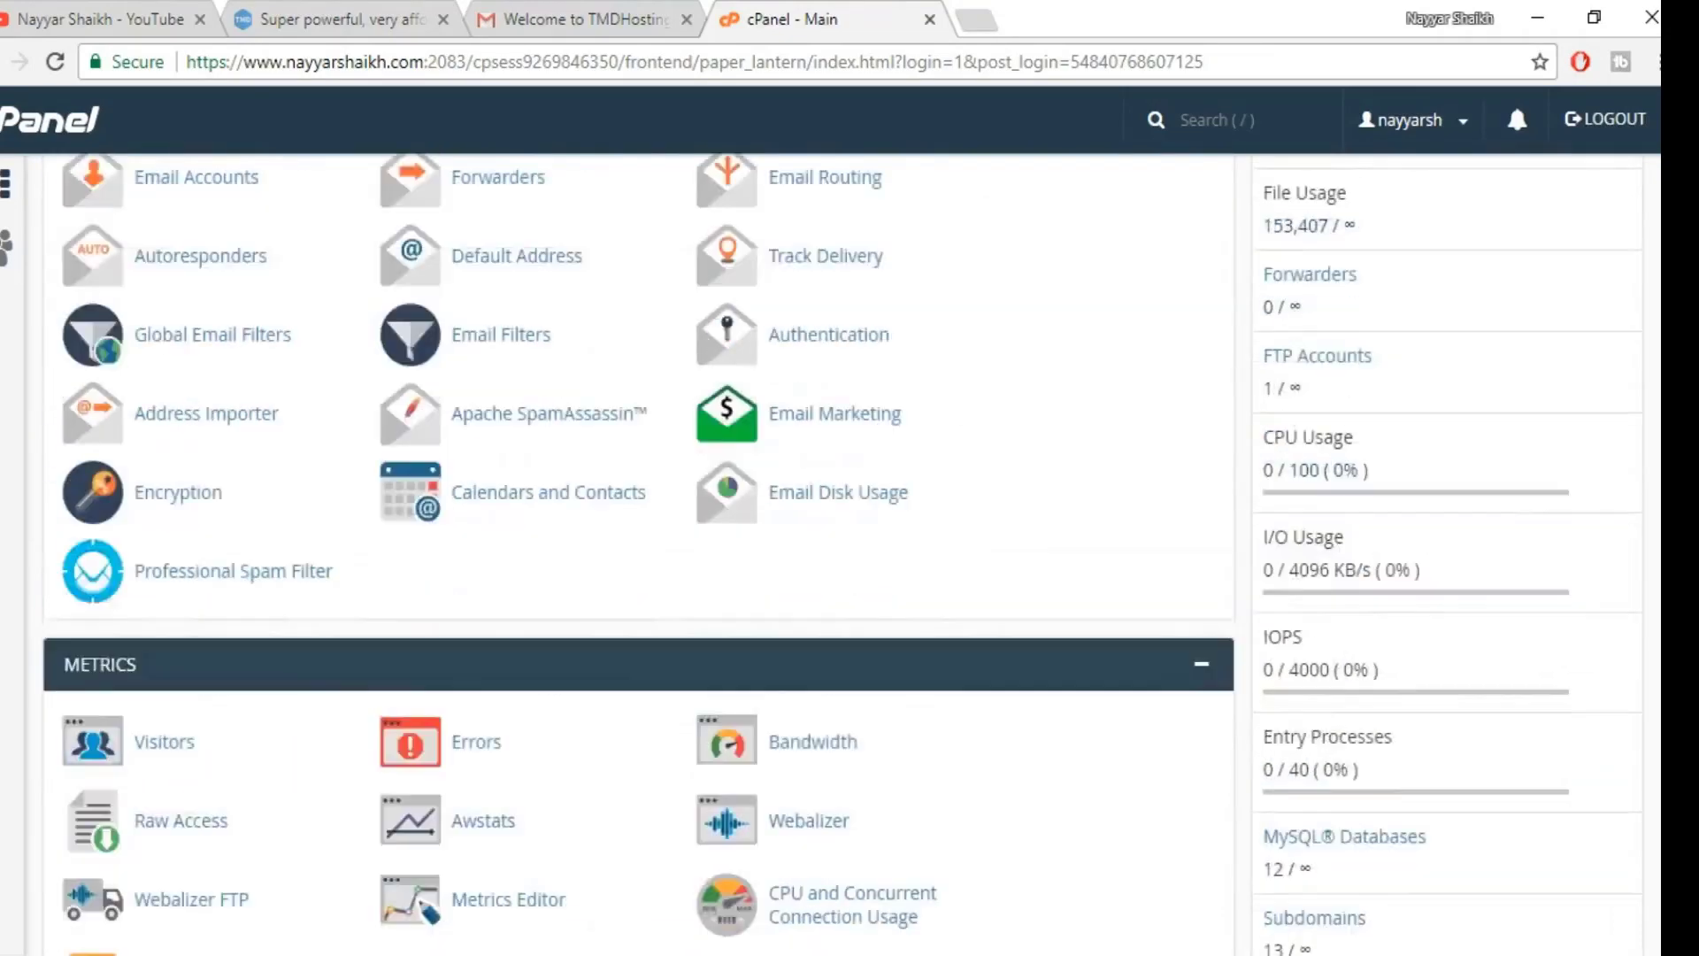
scroll(639, 555, down, 4)
scroll(639, 555, up, 20)
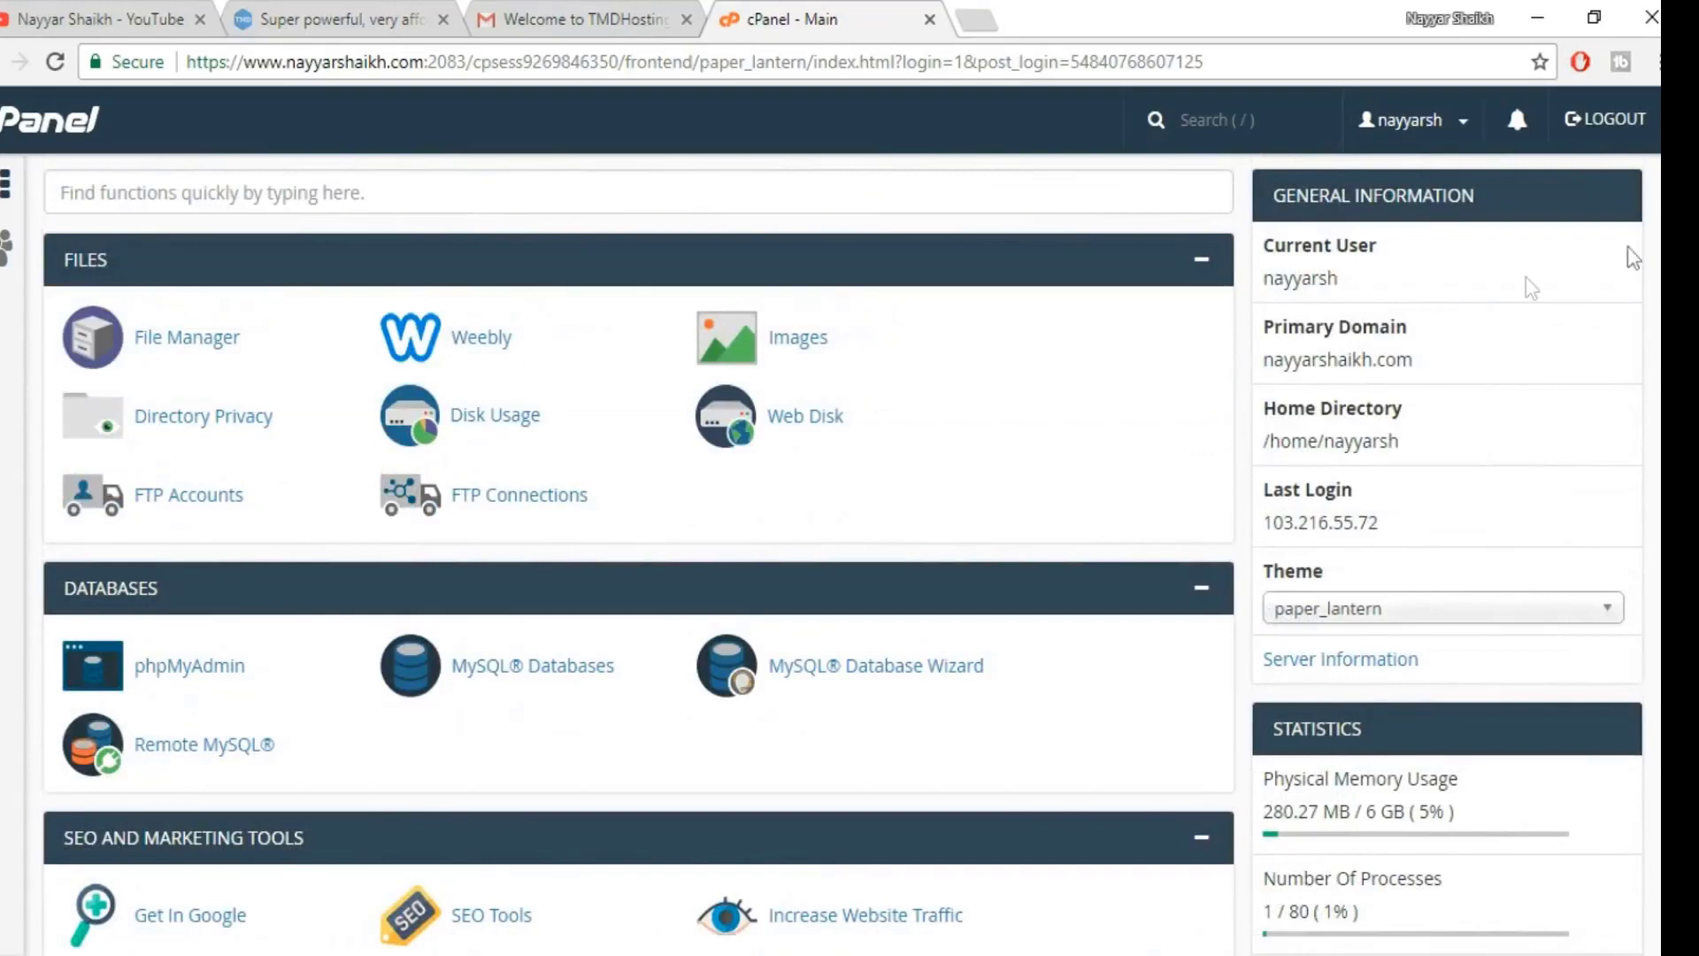
scroll(639, 555, down, 5)
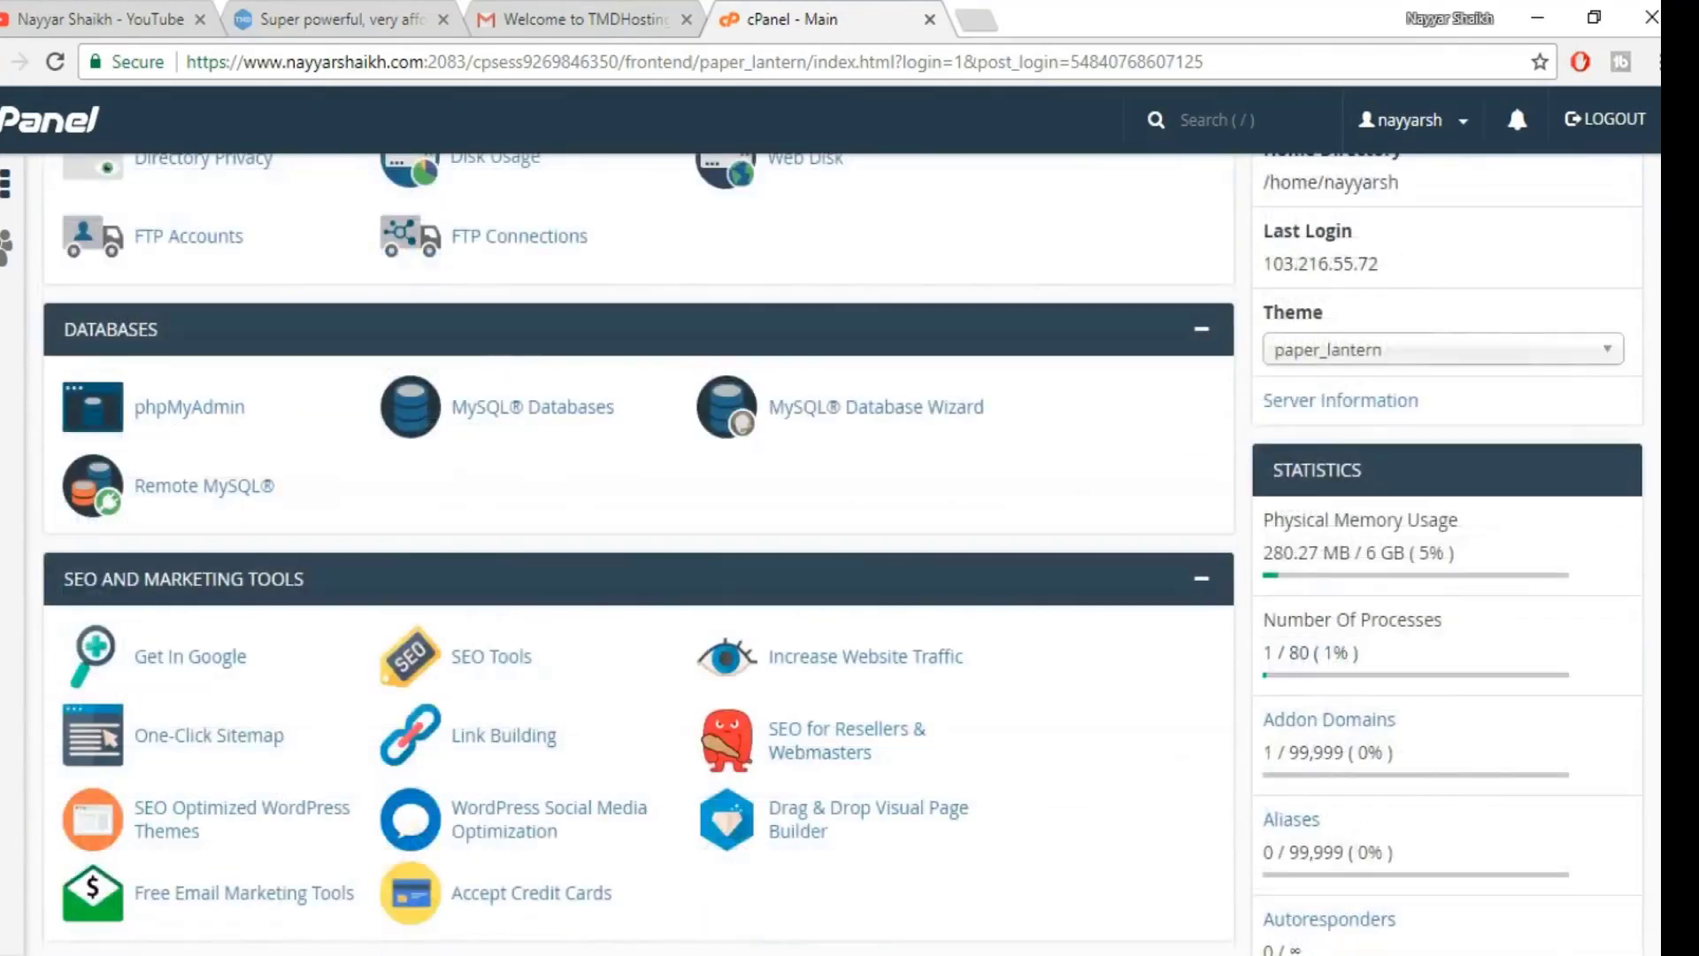
scroll(639, 555, up, 5)
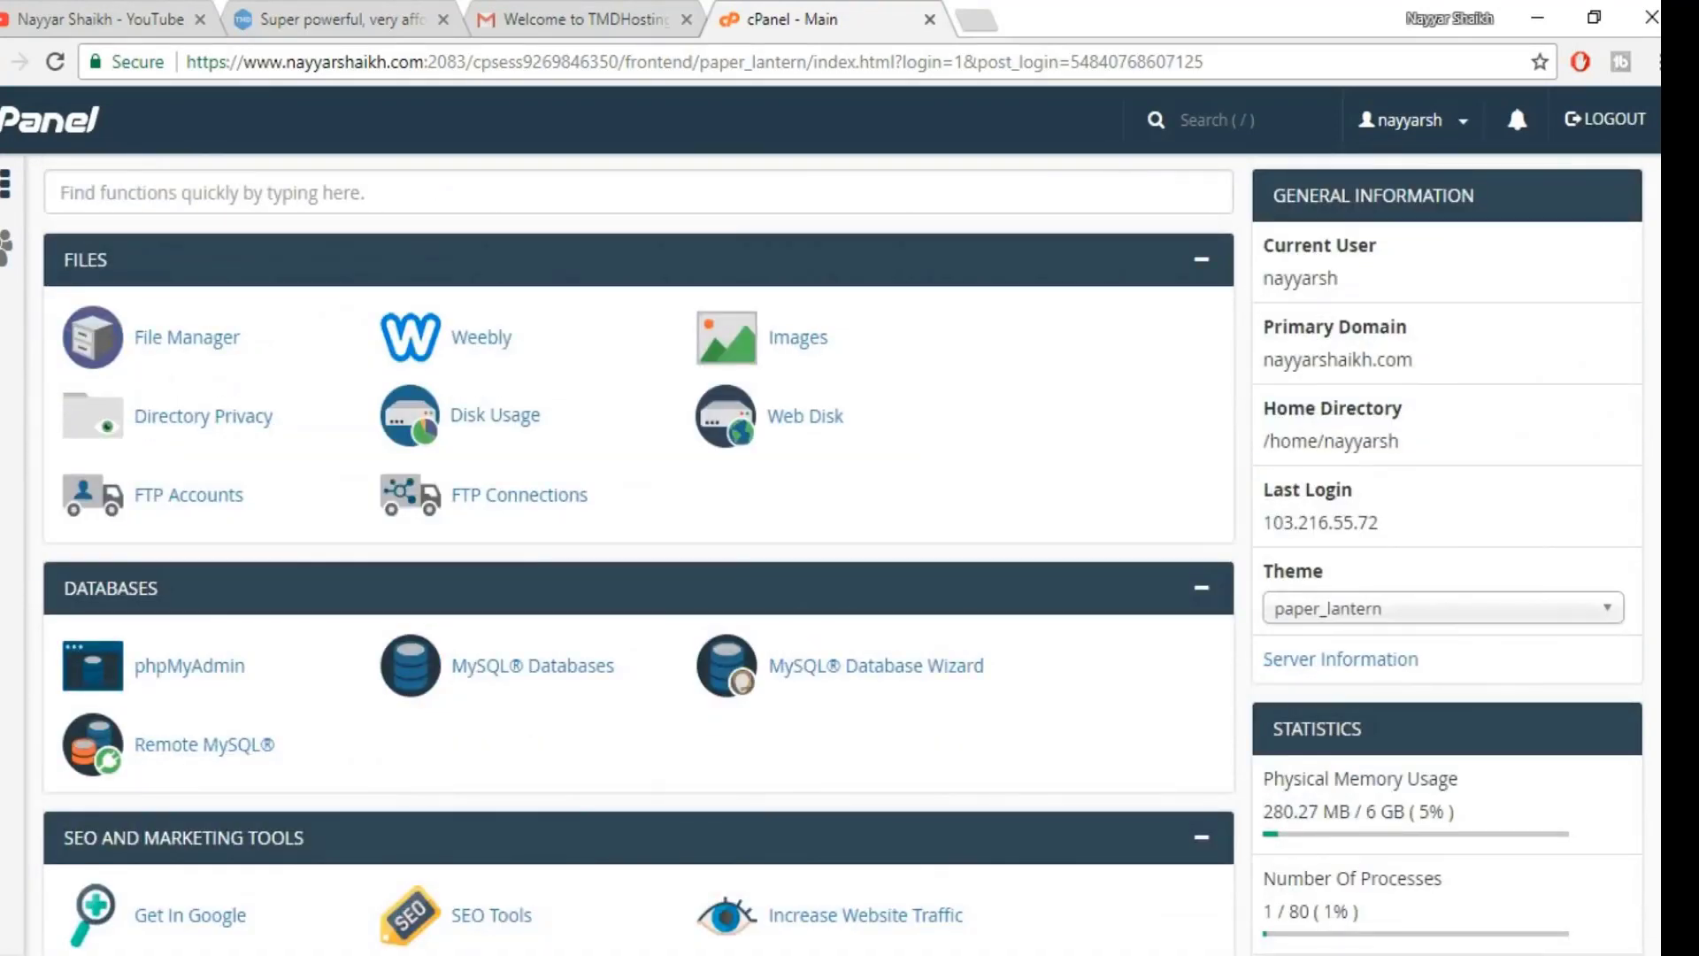
scroll(639, 555, down, 15)
scroll(292, 602, down, 12)
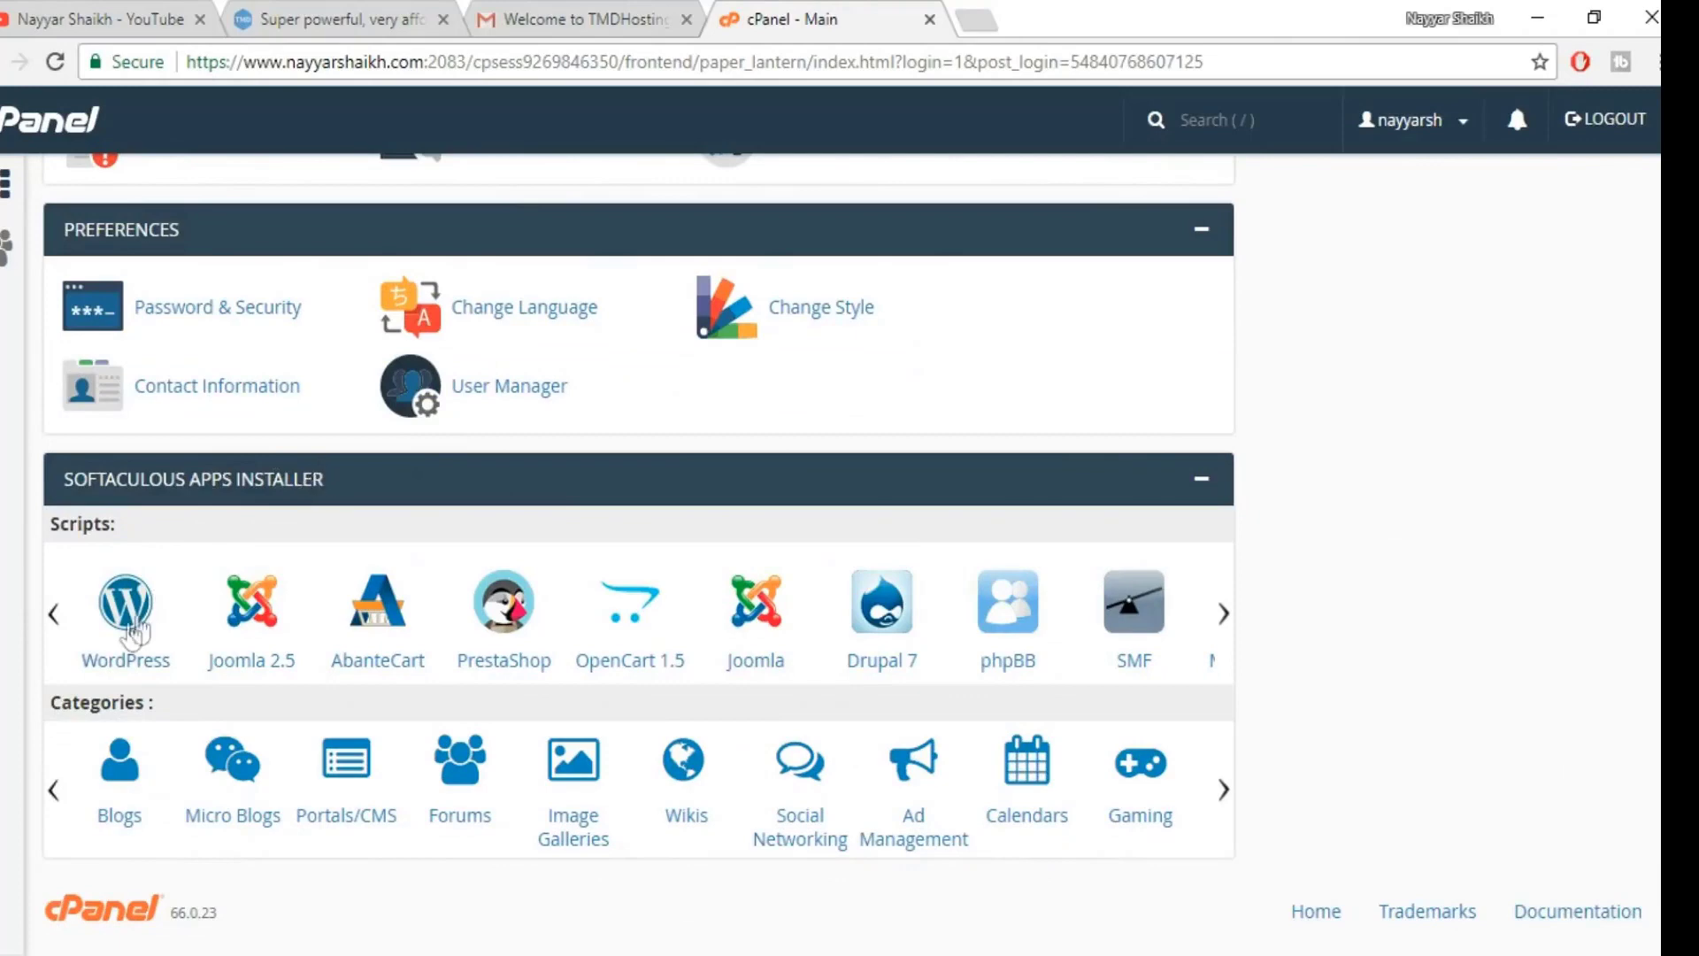
click(131, 631)
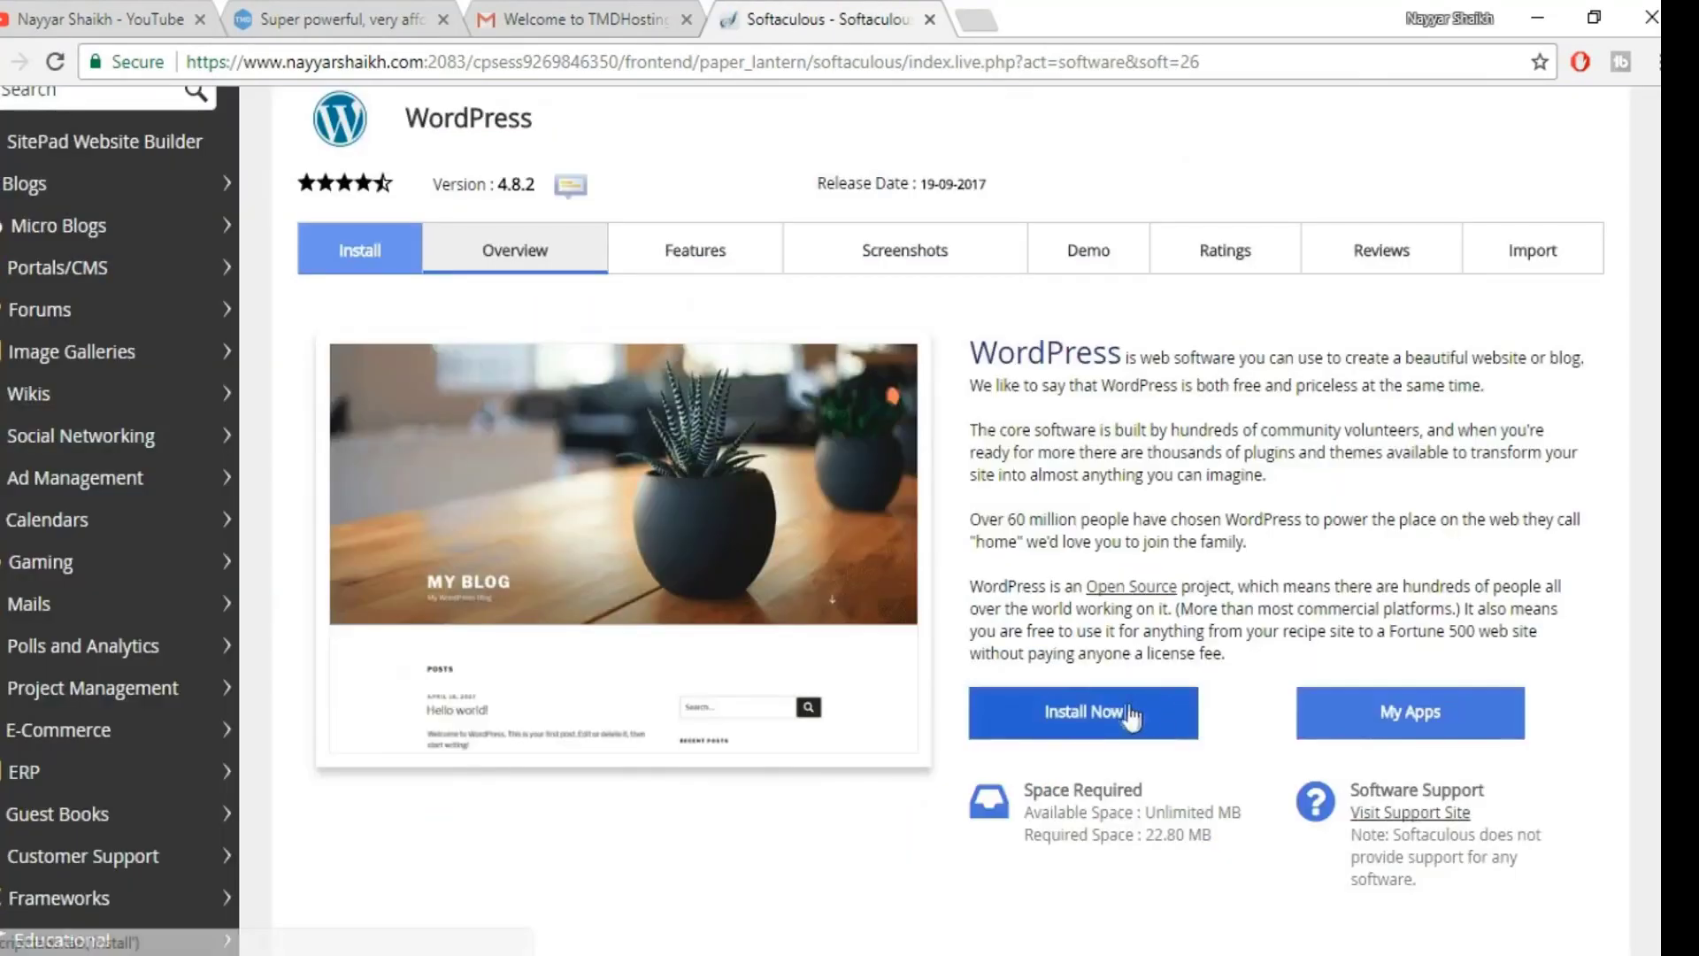
click(1129, 716)
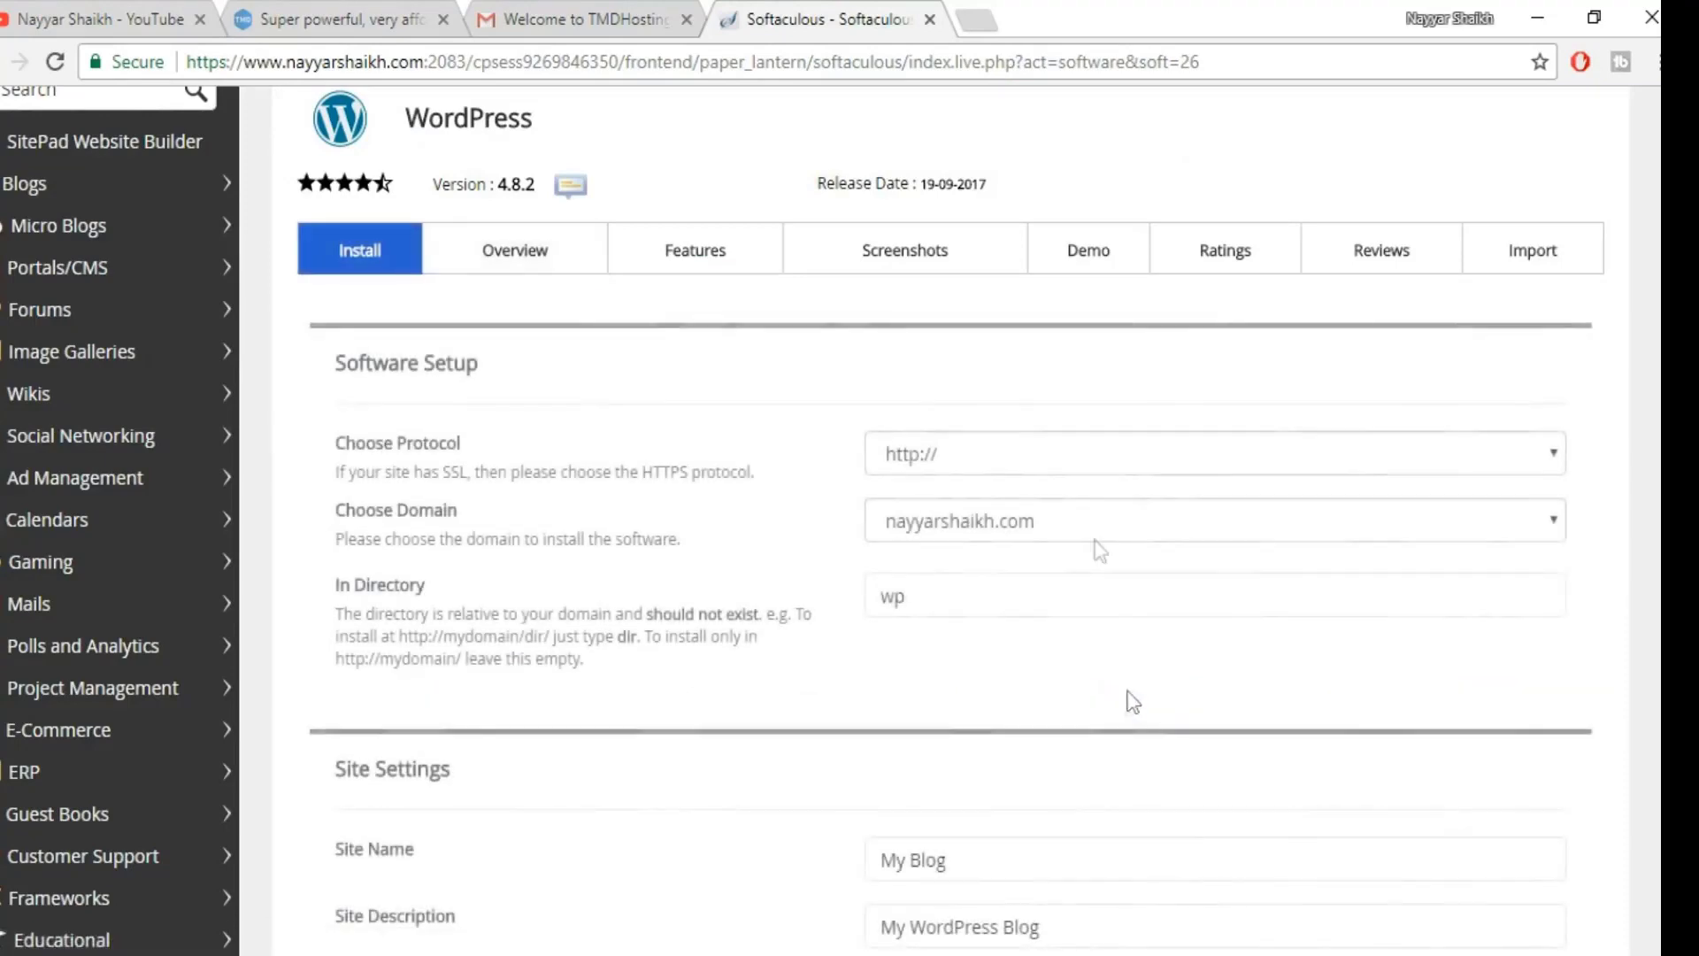
click(1030, 457)
click(991, 552)
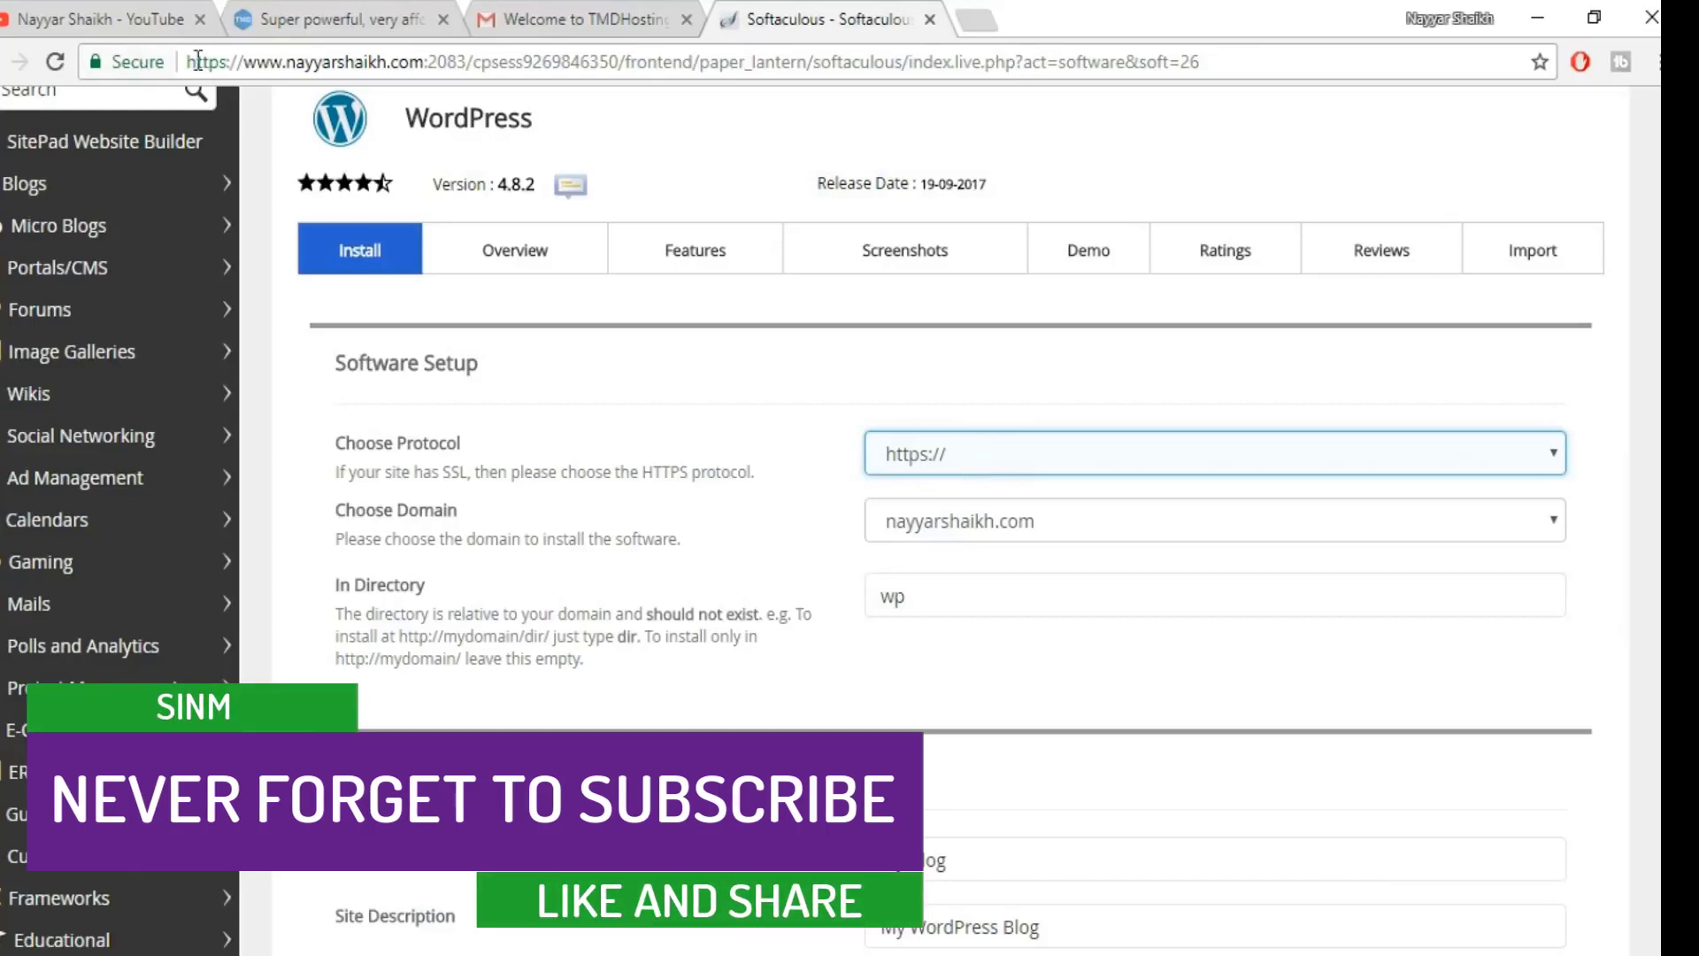
click(1026, 529)
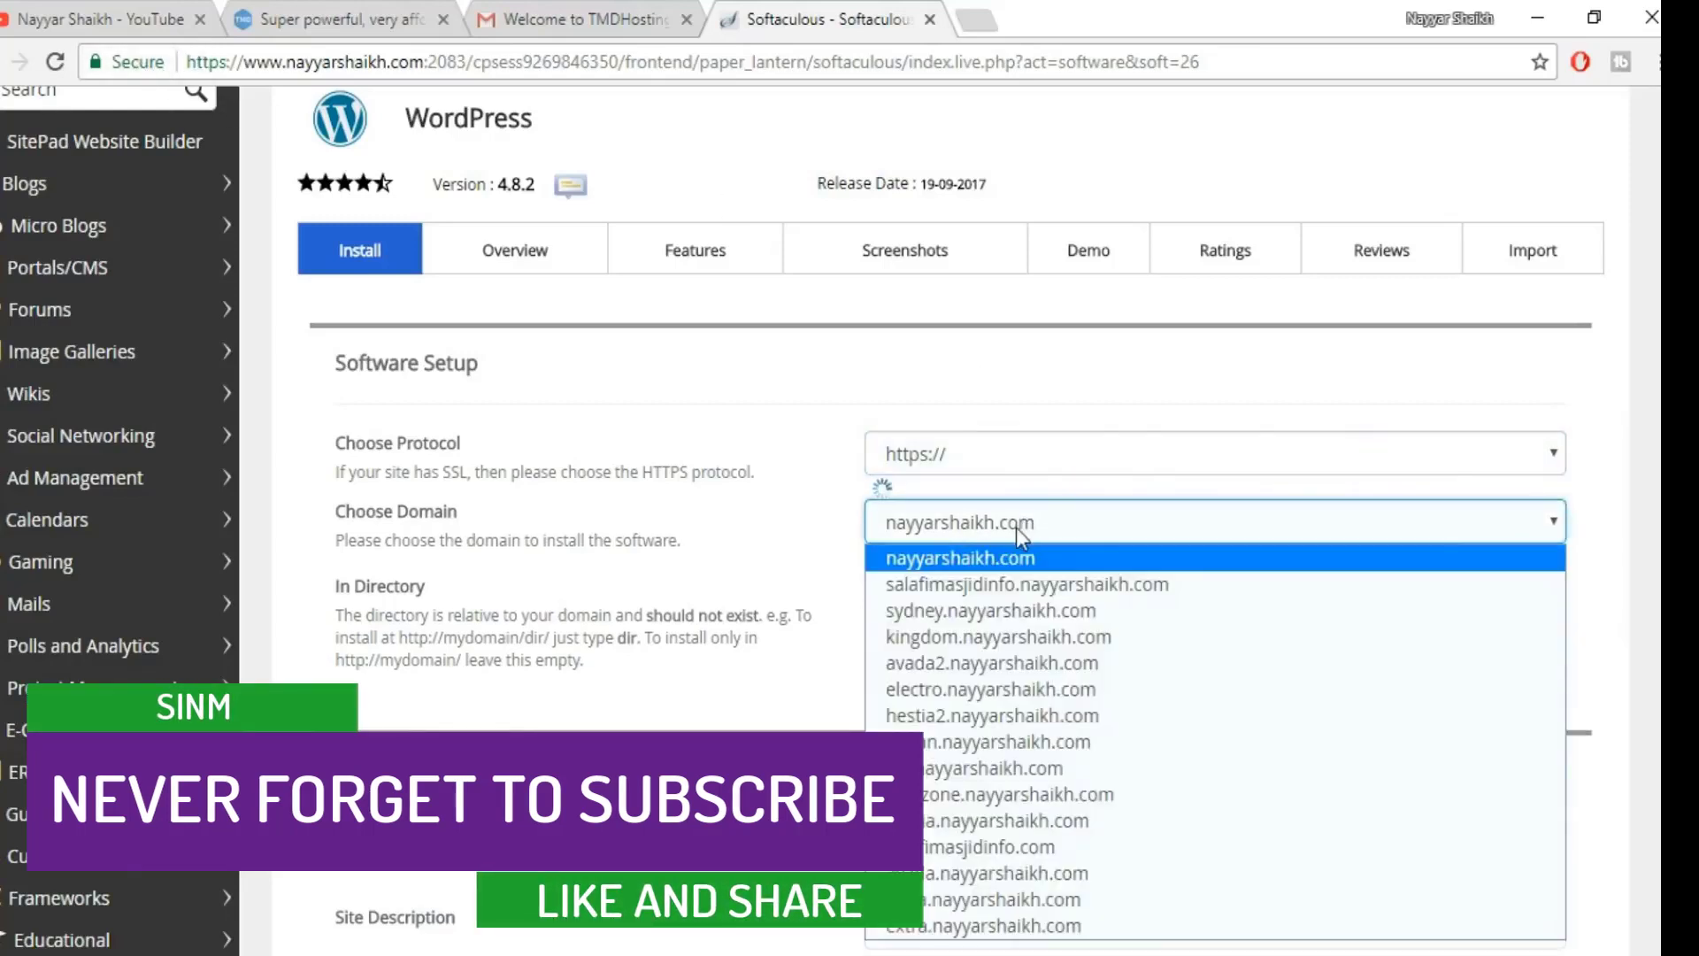
click(1026, 713)
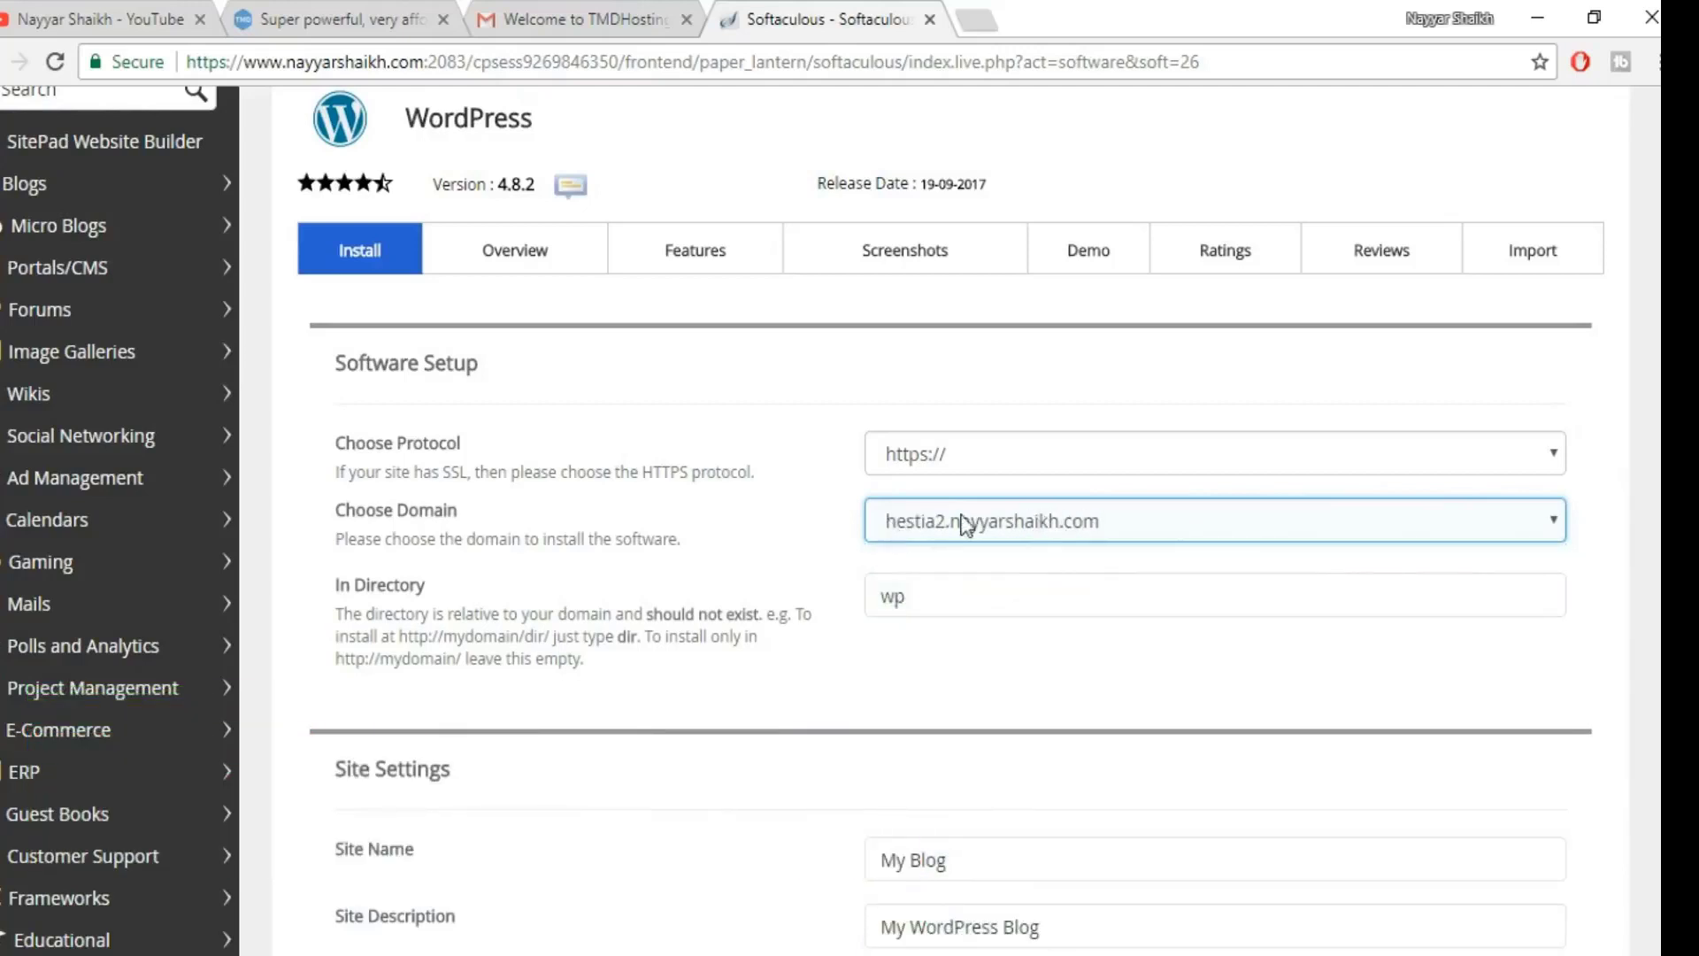
click(944, 584)
drag(940, 588, 862, 593)
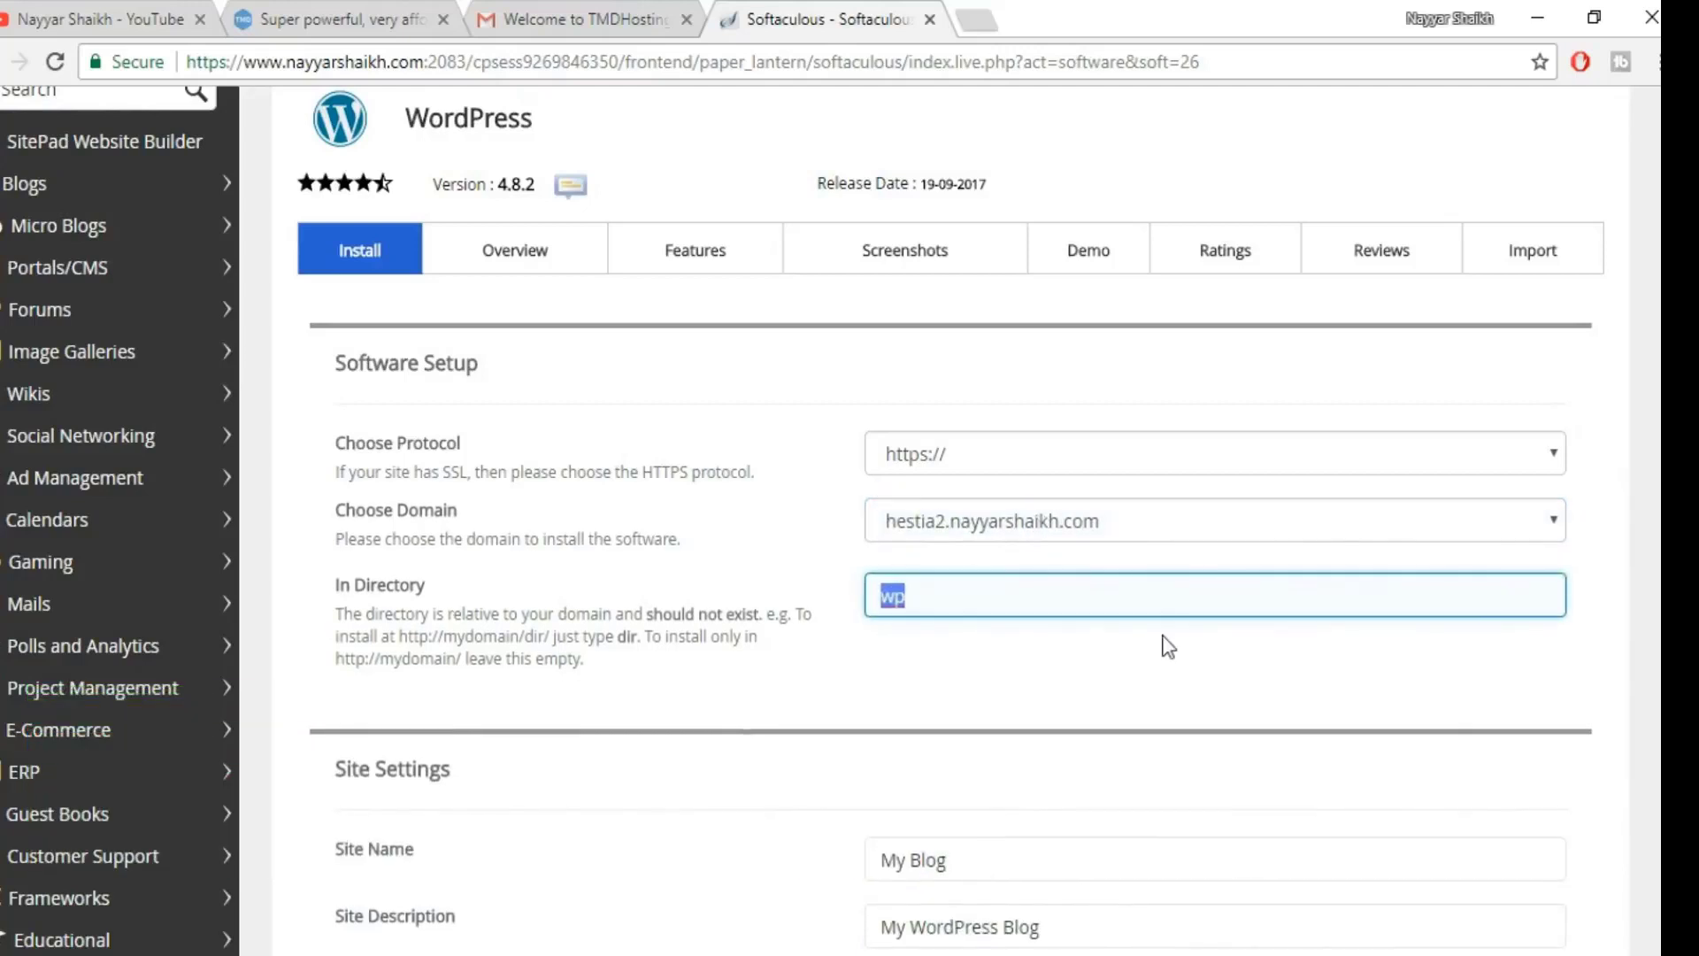
key(BackSpace)
Step: Replace the default Admin Username with a custom username
click(1065, 678)
scroll(1065, 675, down, 5)
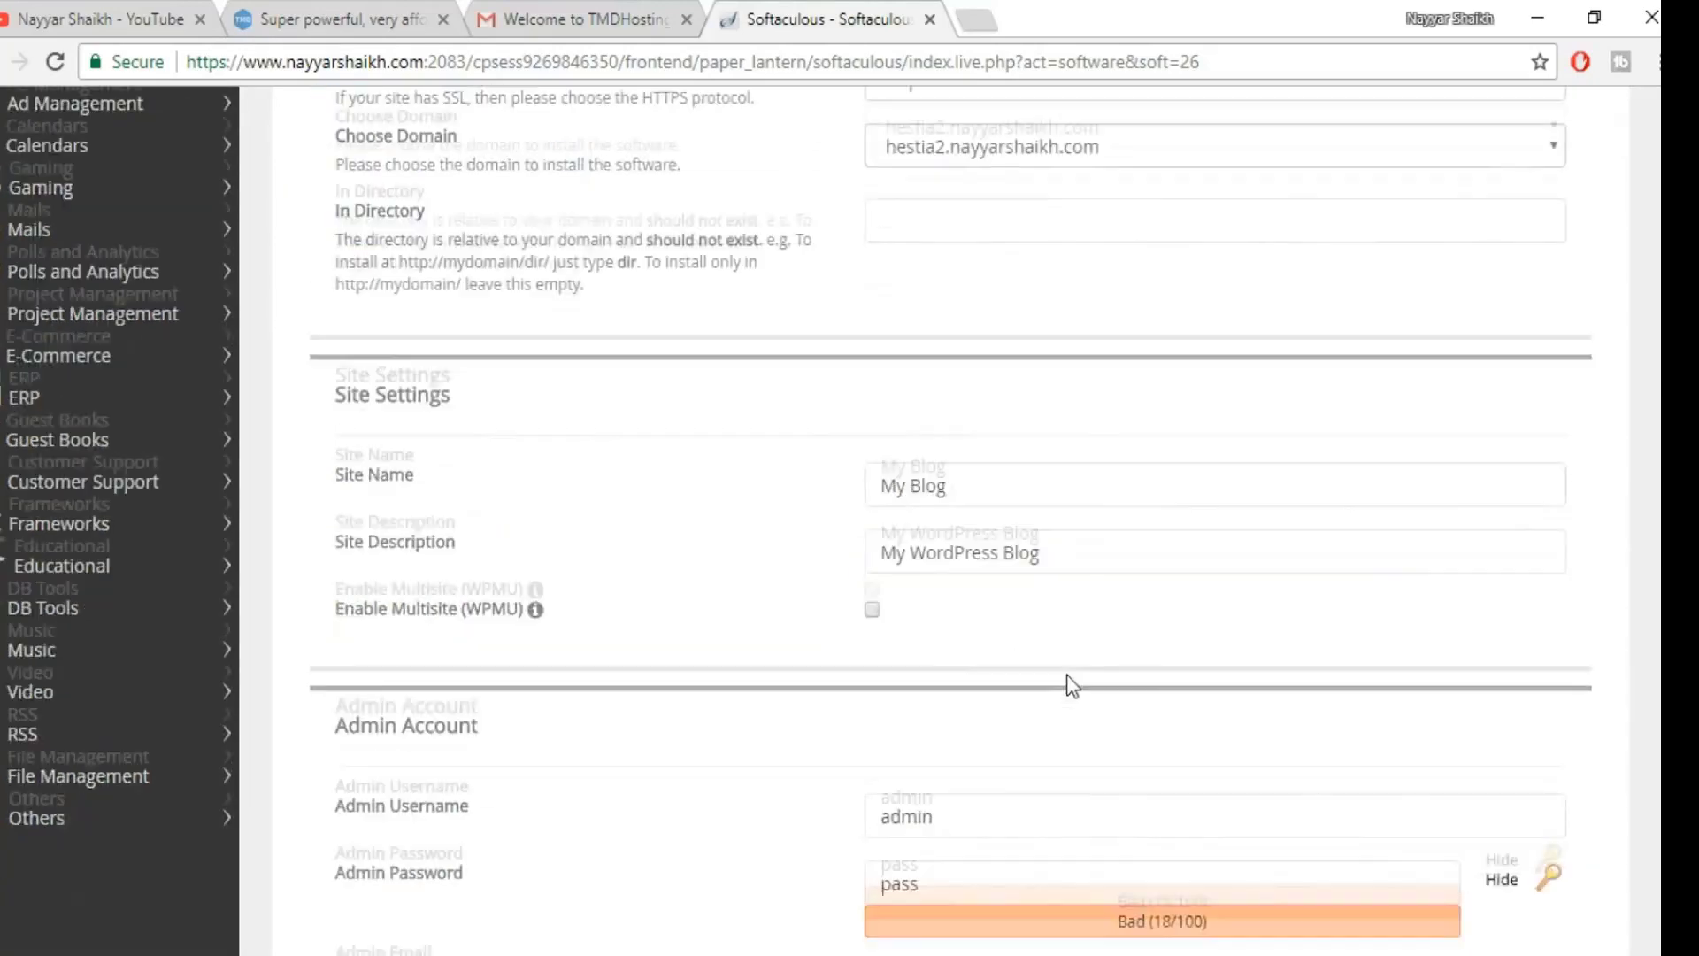
drag(976, 475, 841, 466)
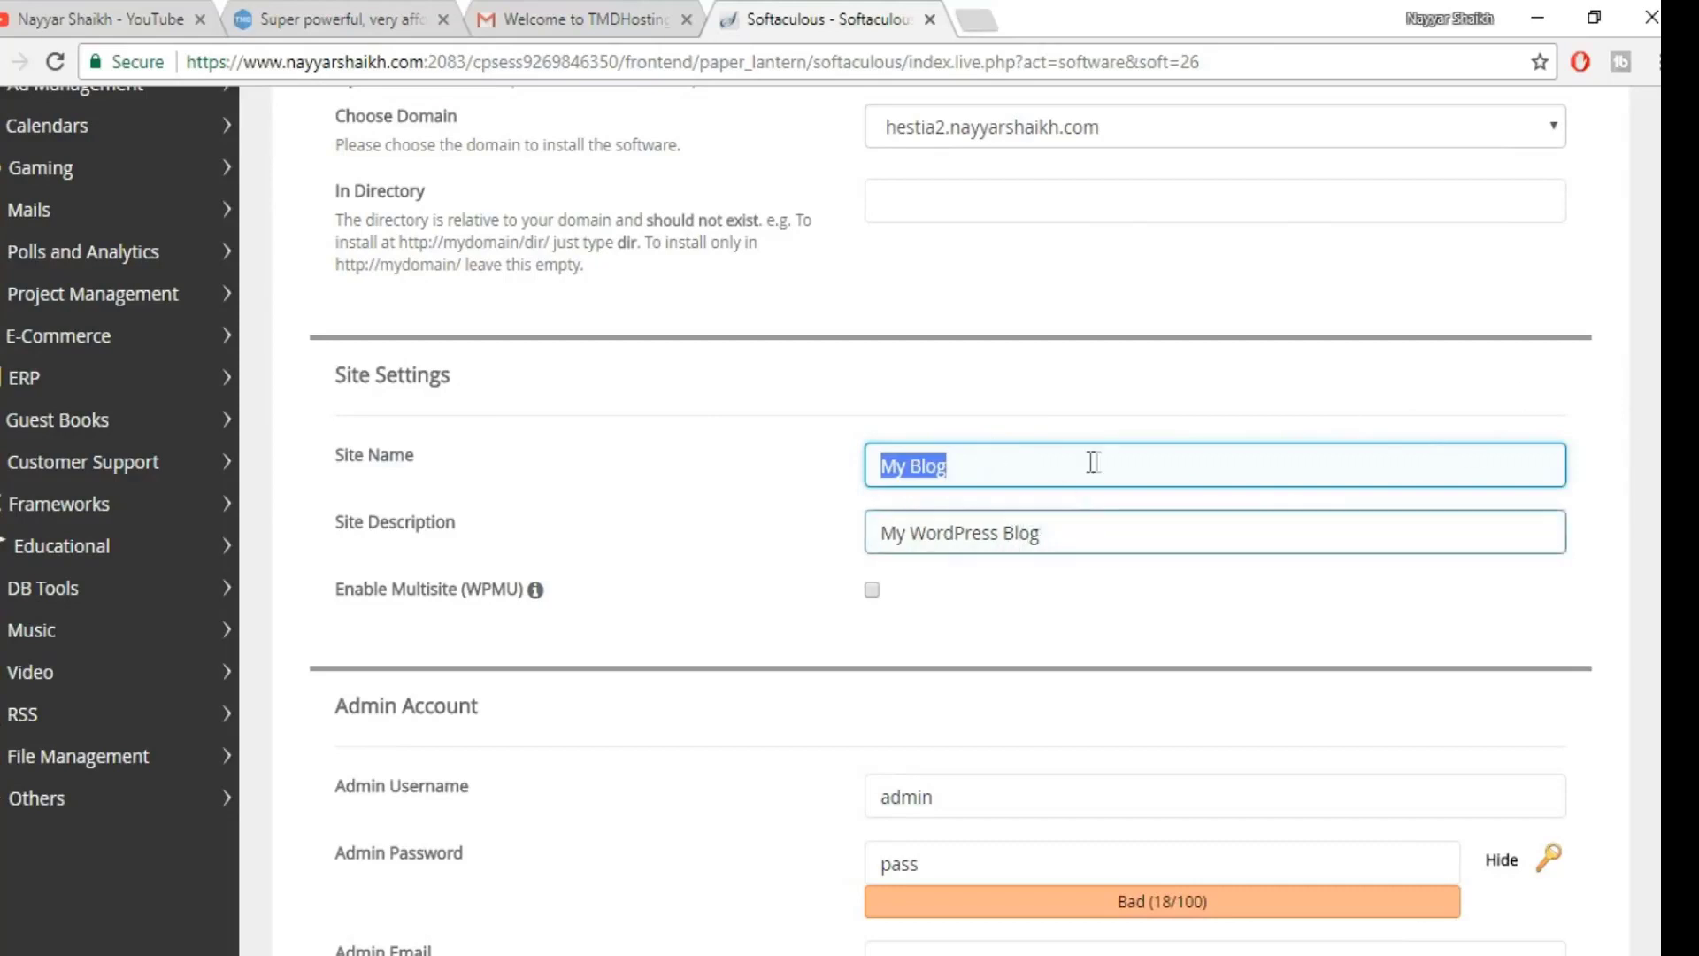
scroll(1135, 588, down, 3)
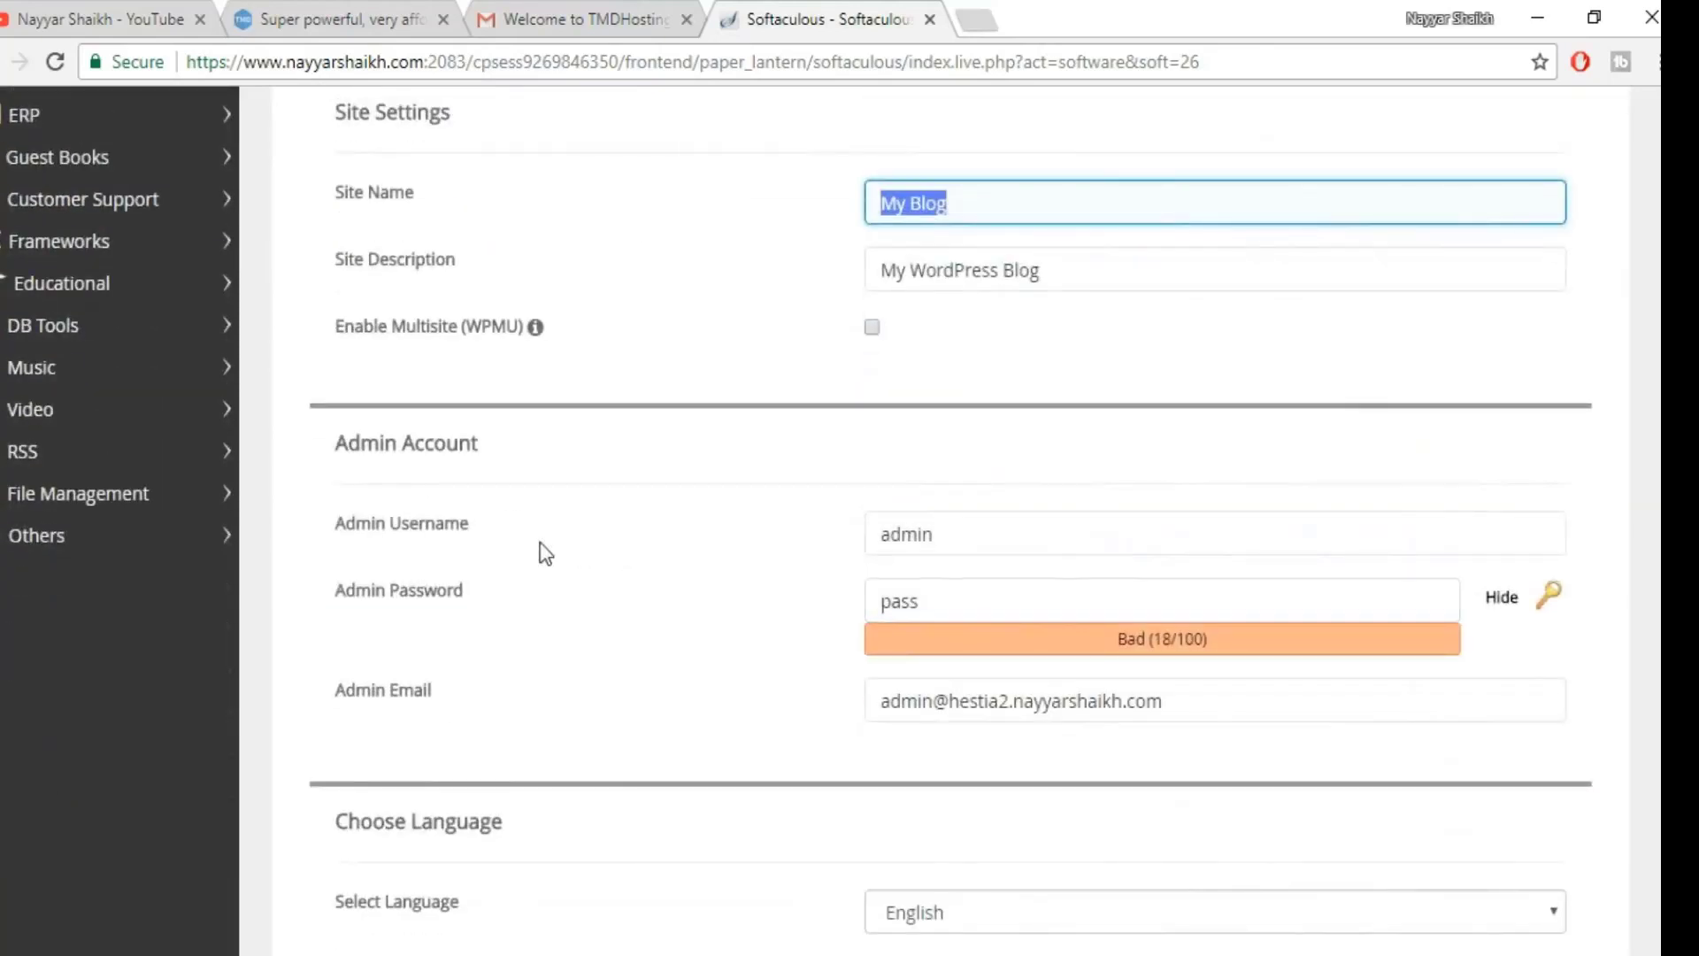
click(980, 531)
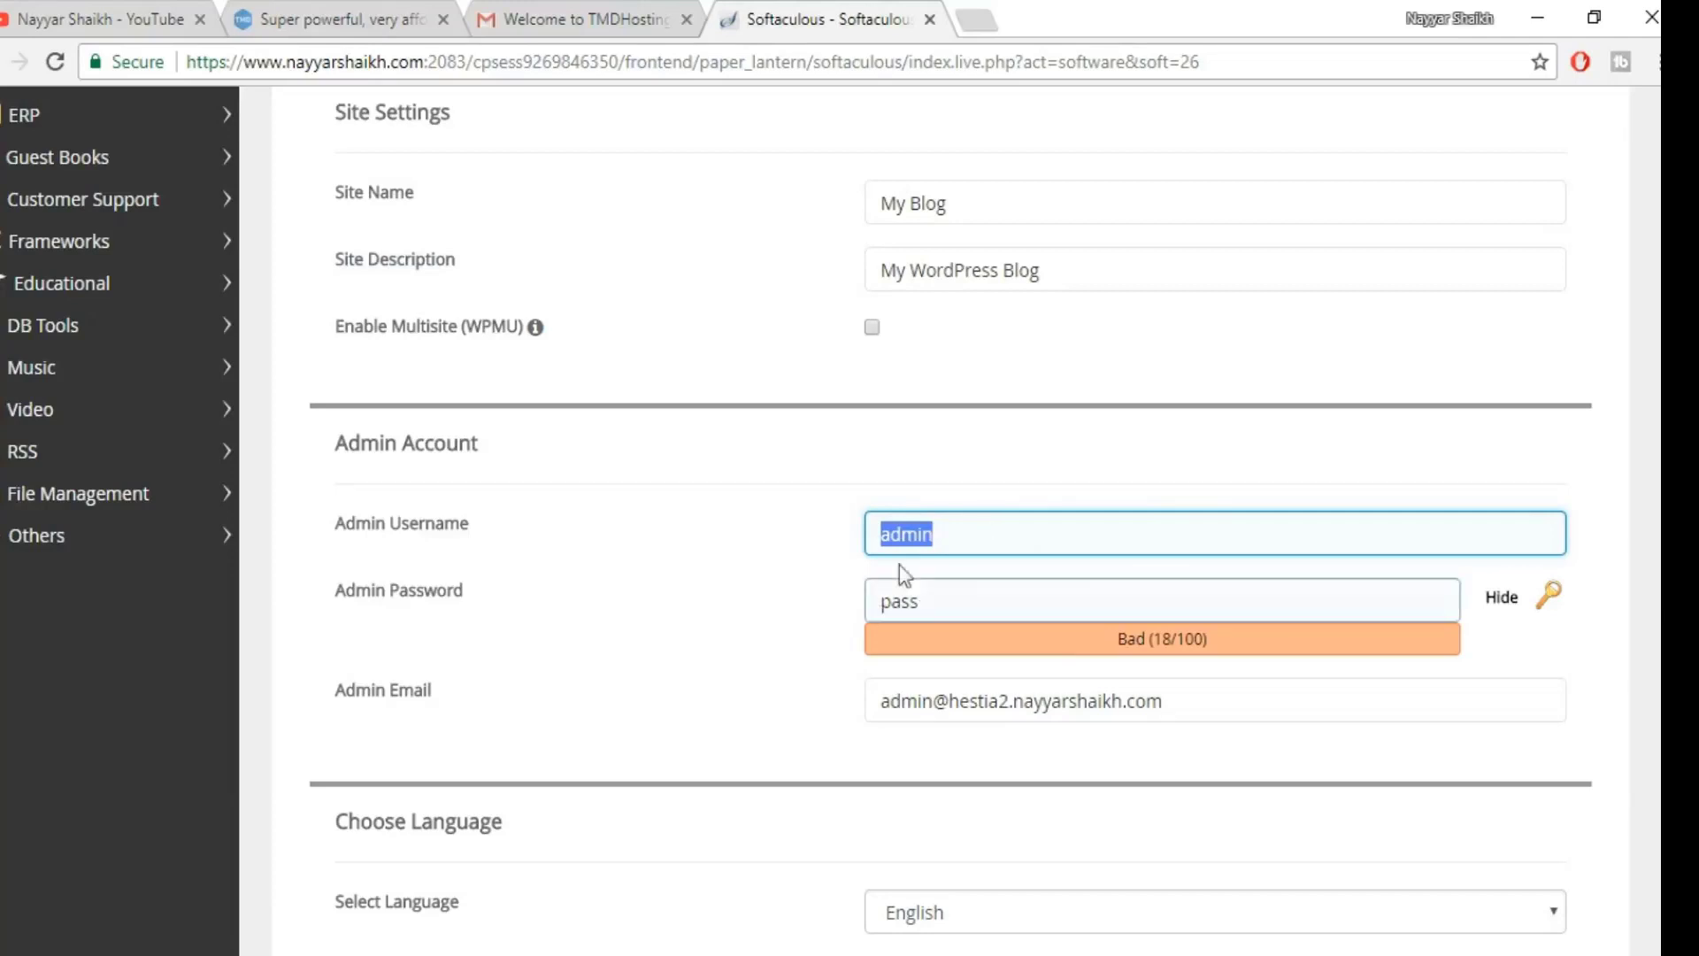
text(nayy)
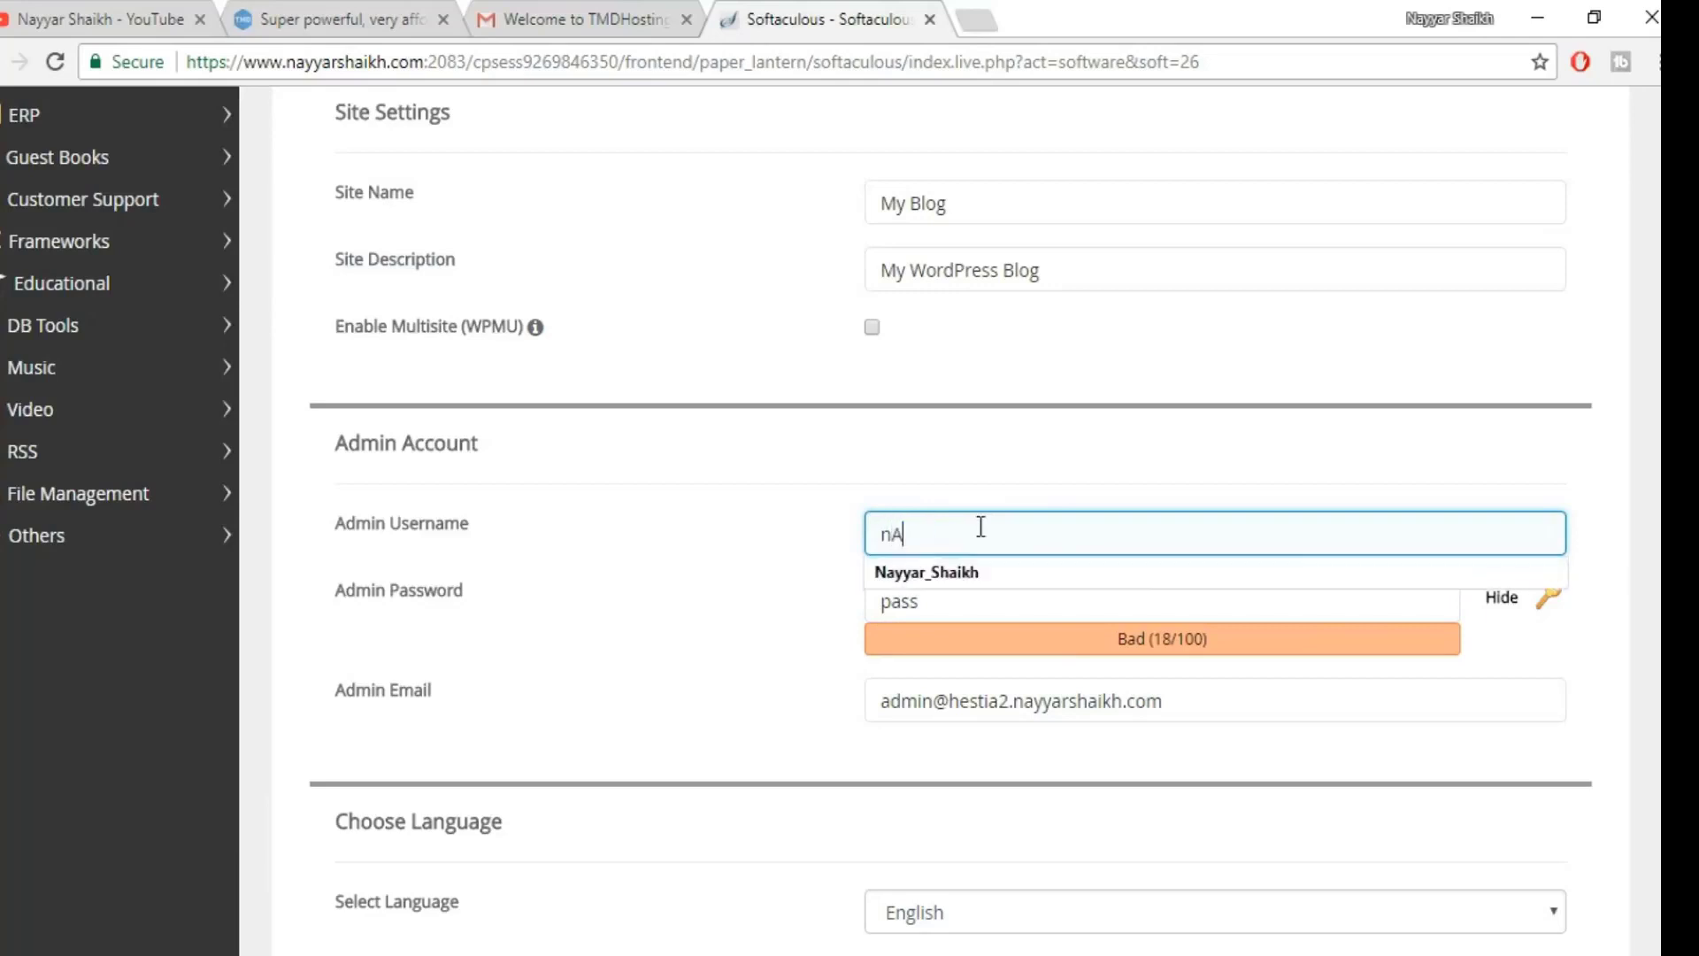
key(Down)
key(Tab)
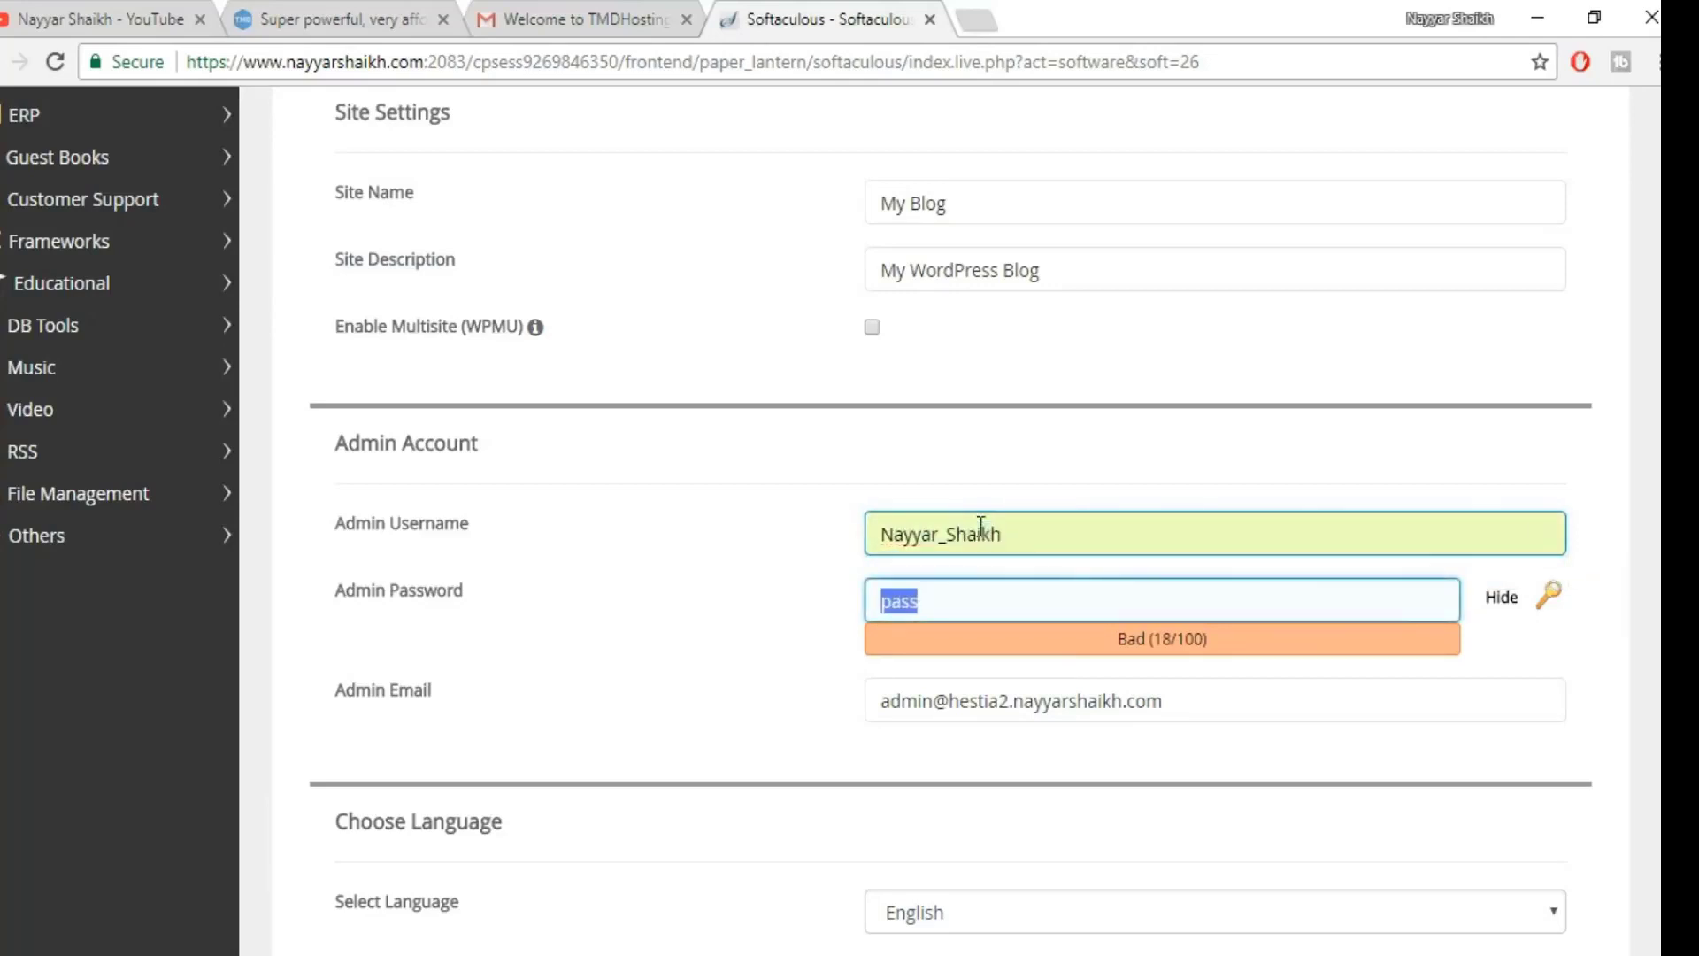
Step: Set a new longer admin password and fill in the owner's e-mail as Admin Email
click(1502, 598)
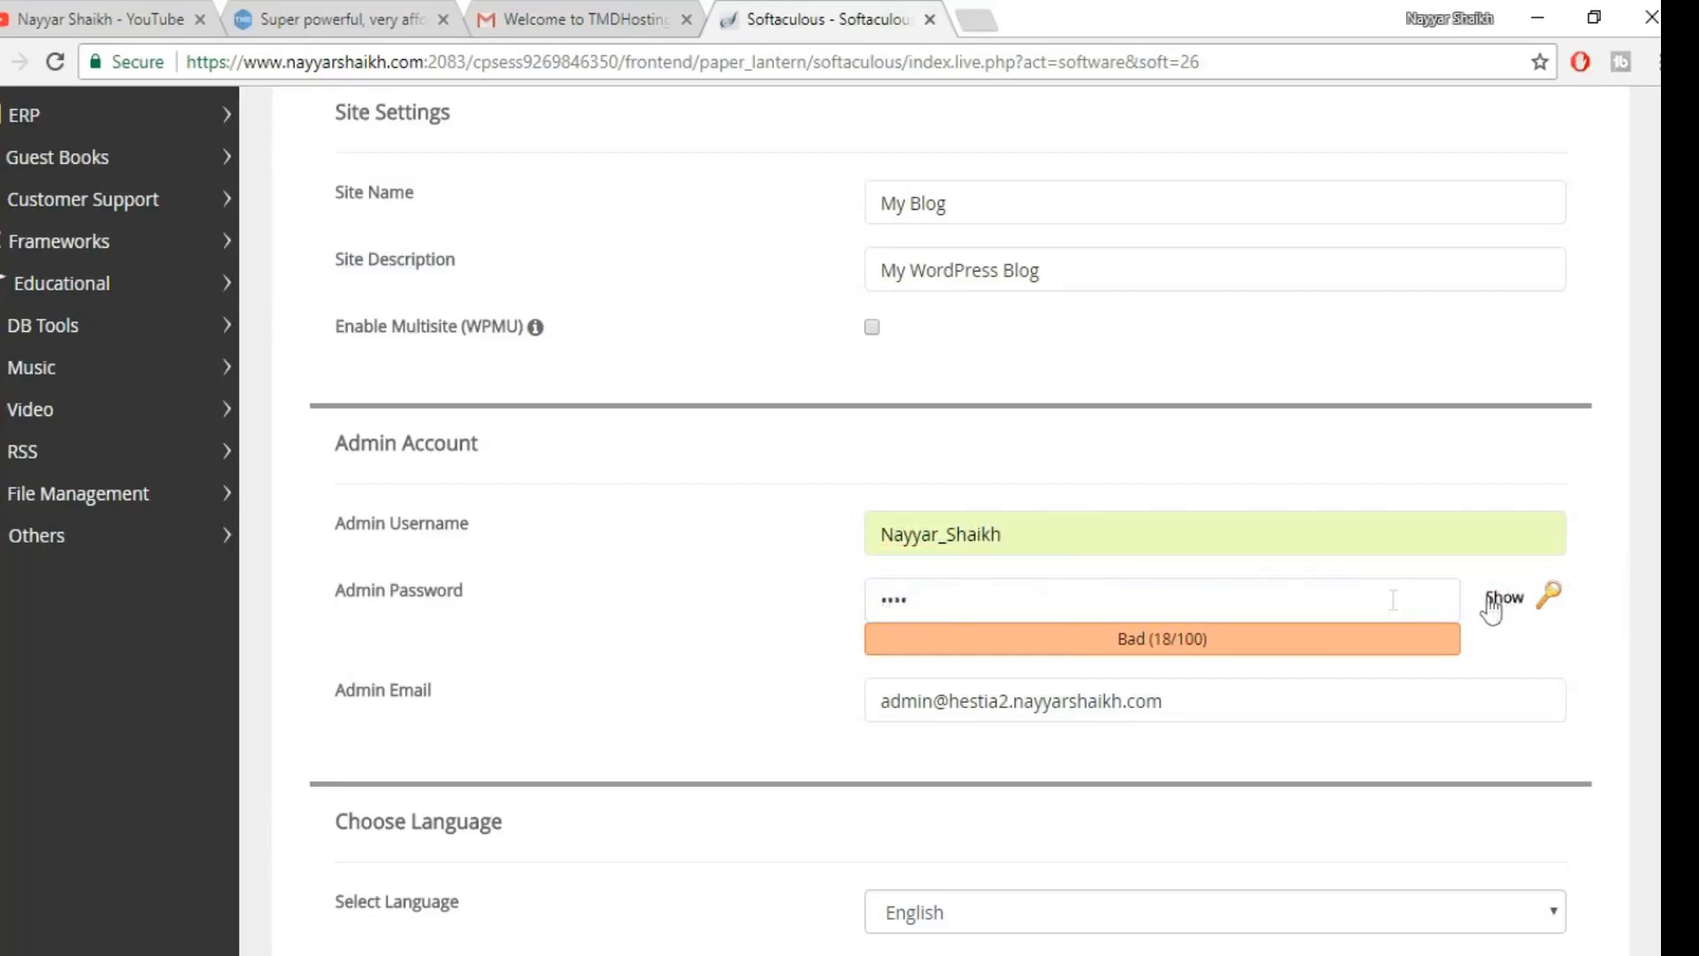
key(ctrl+a)
double_click(1257, 619)
text(••••••••)
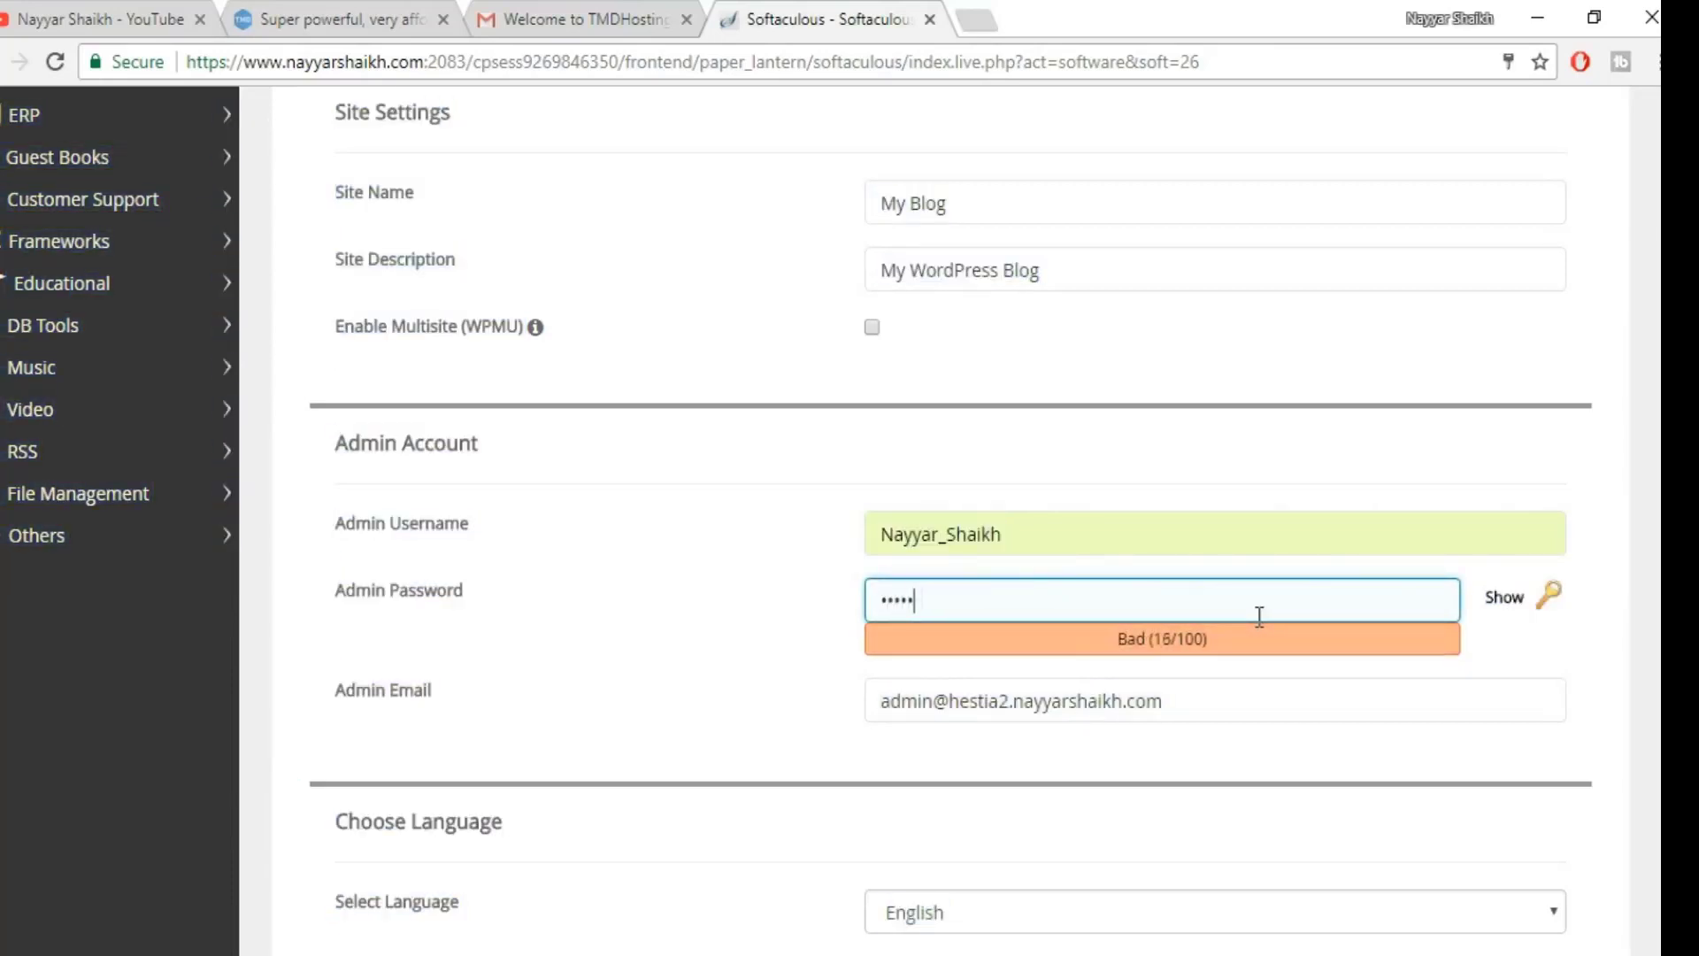
text(•••)
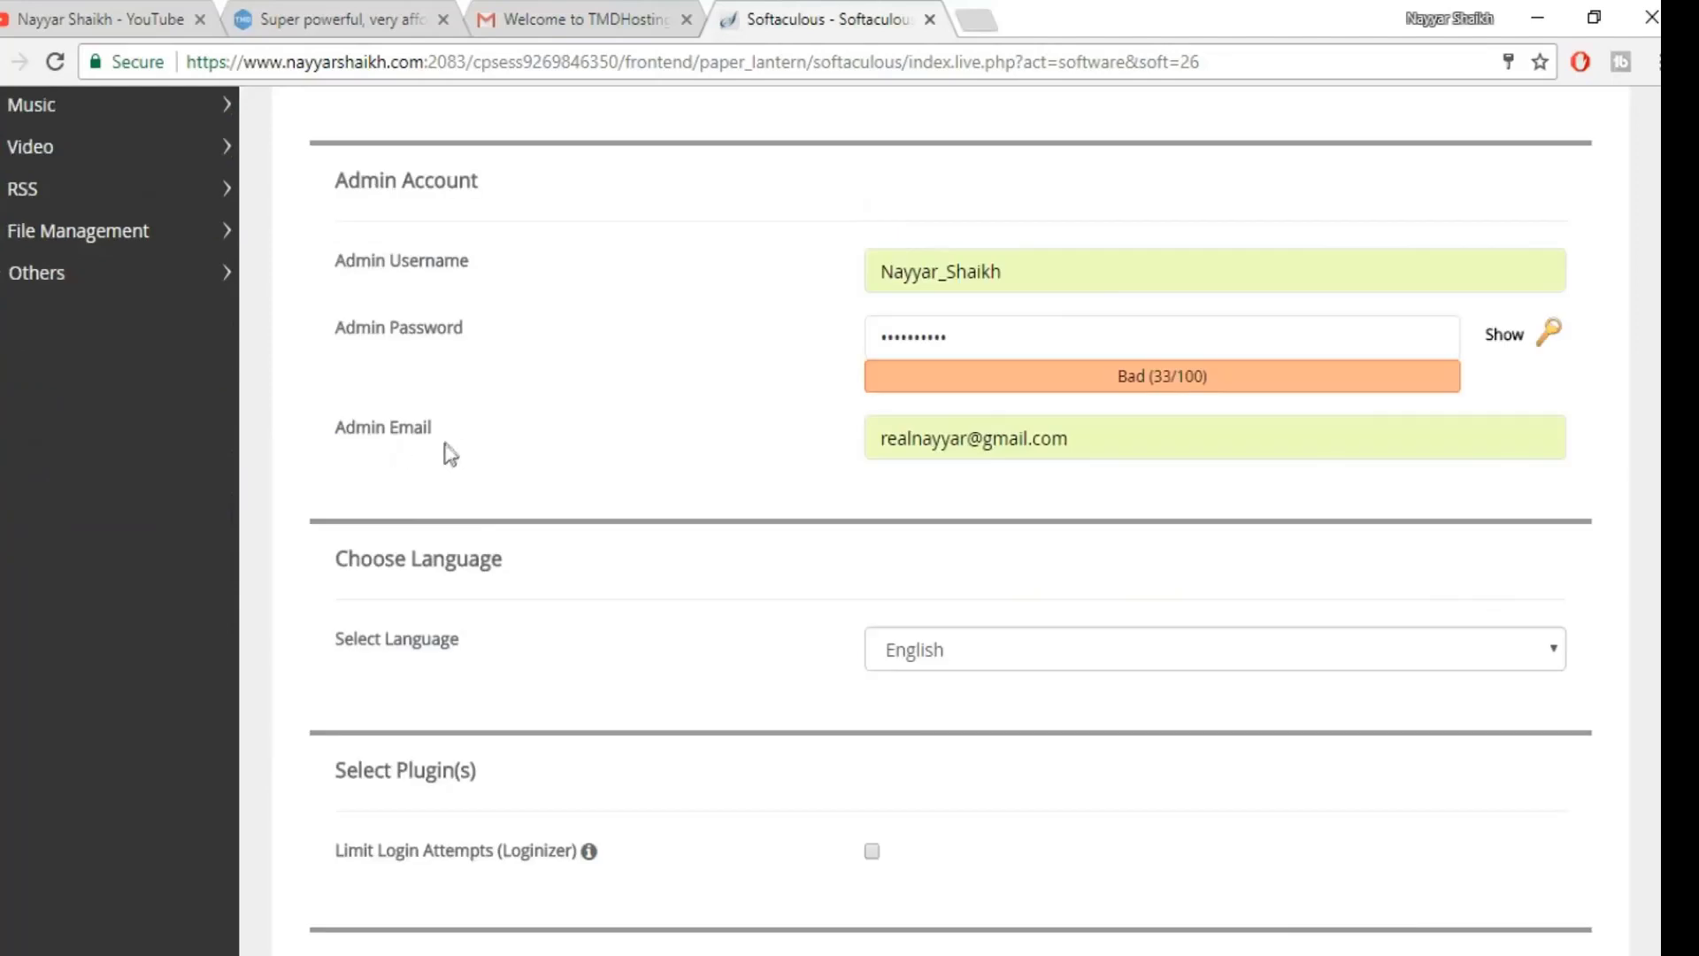
click(959, 436)
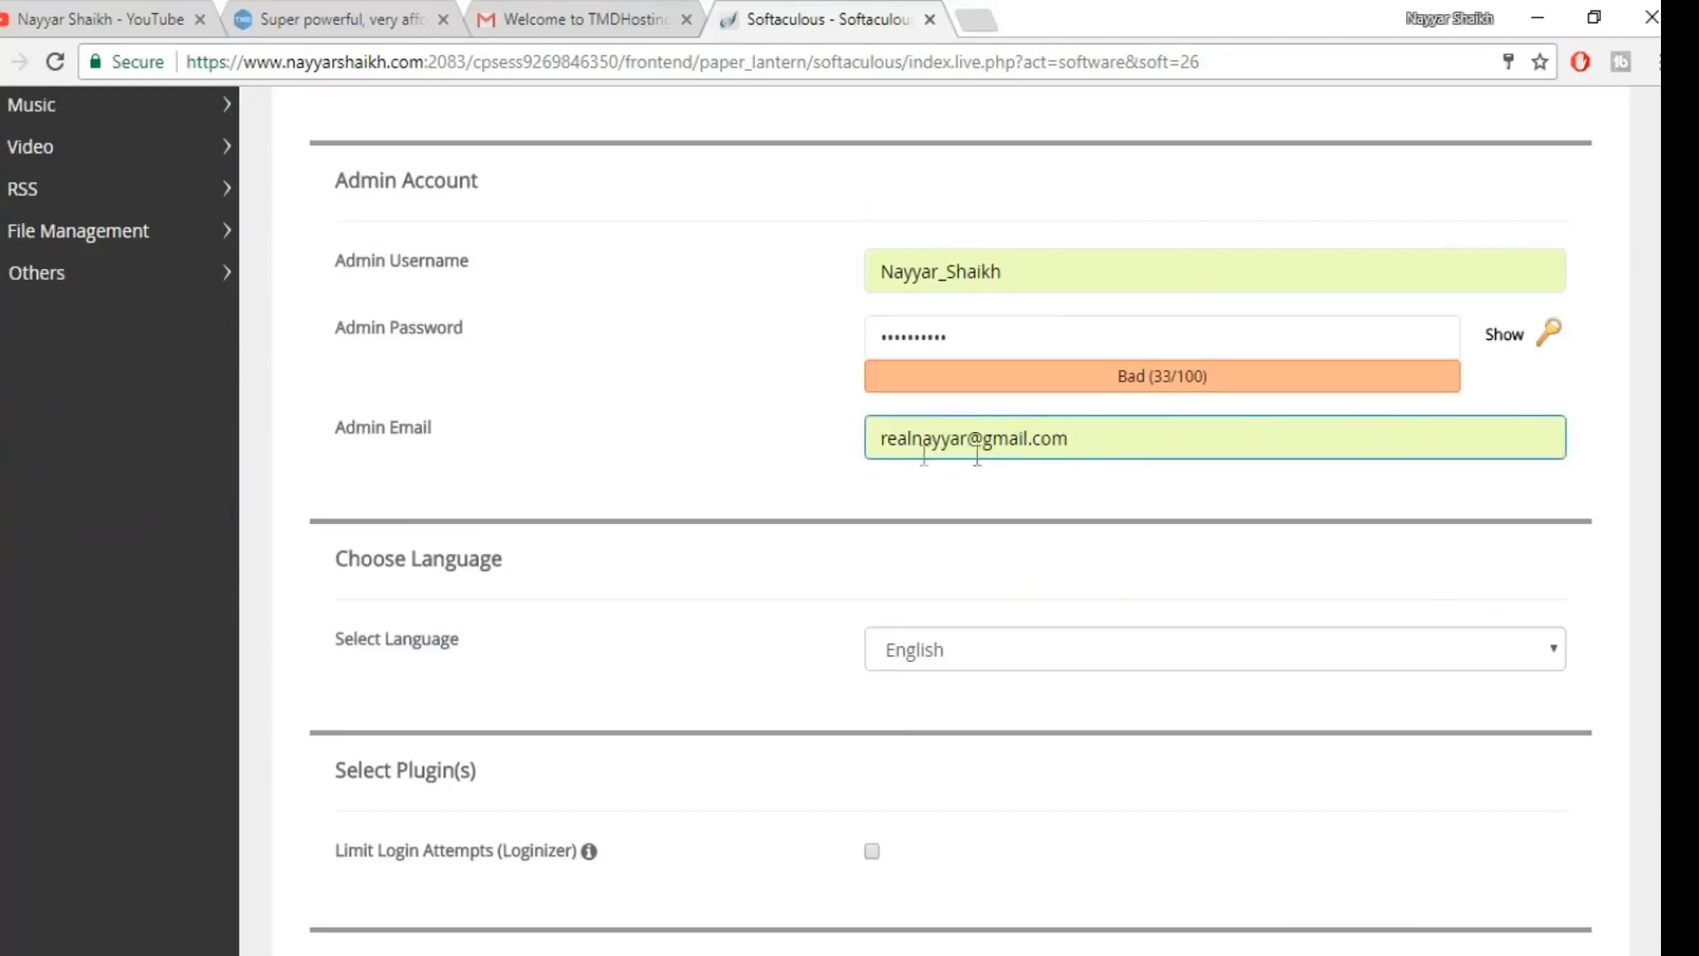
click(1230, 513)
scroll(1085, 646, down, 12)
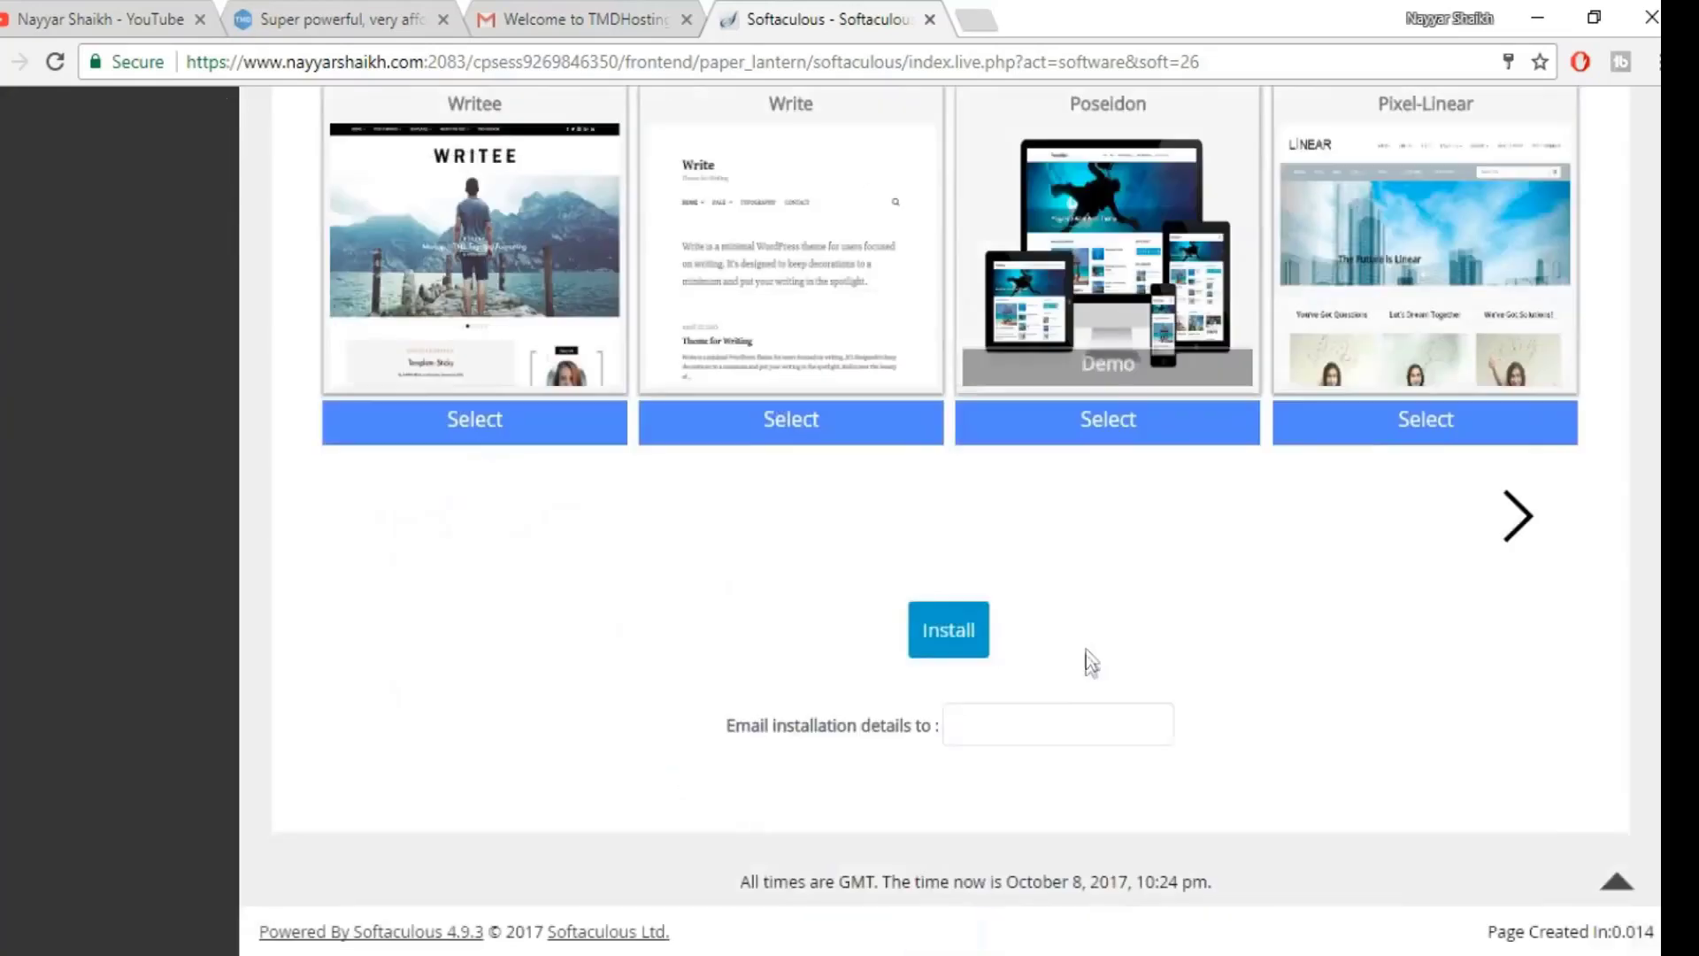
Step: Install WordPress, then open the new hestia2 site and its Administrative URL in new tabs
click(947, 646)
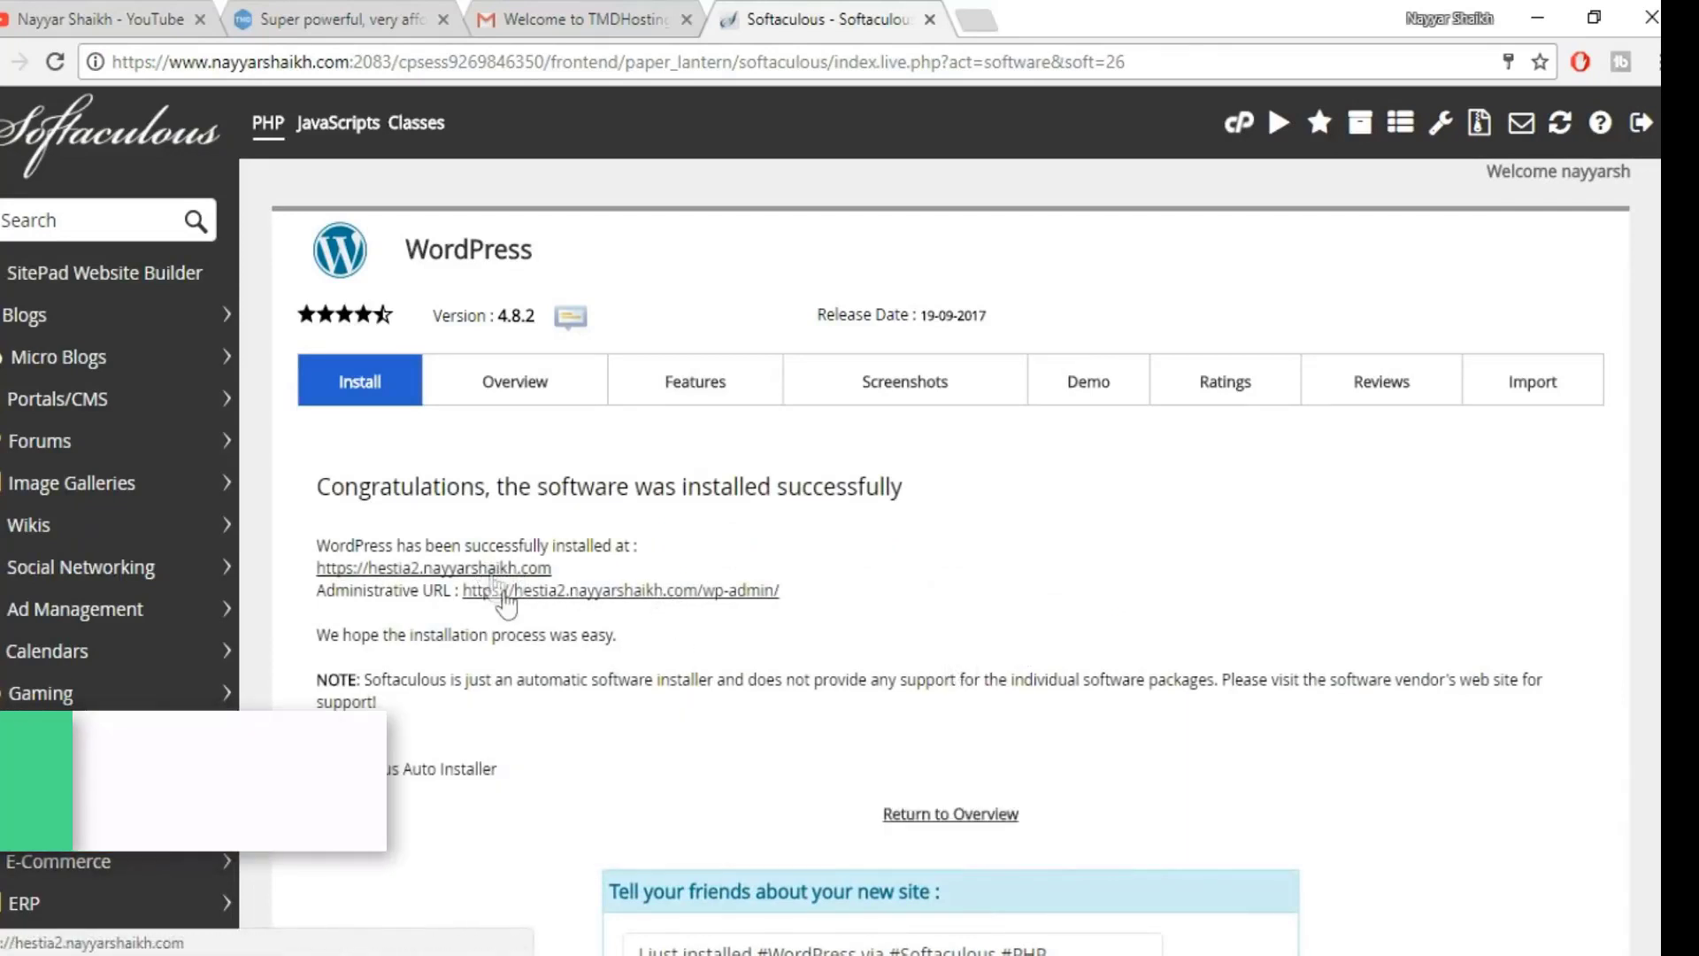
right_click(513, 570)
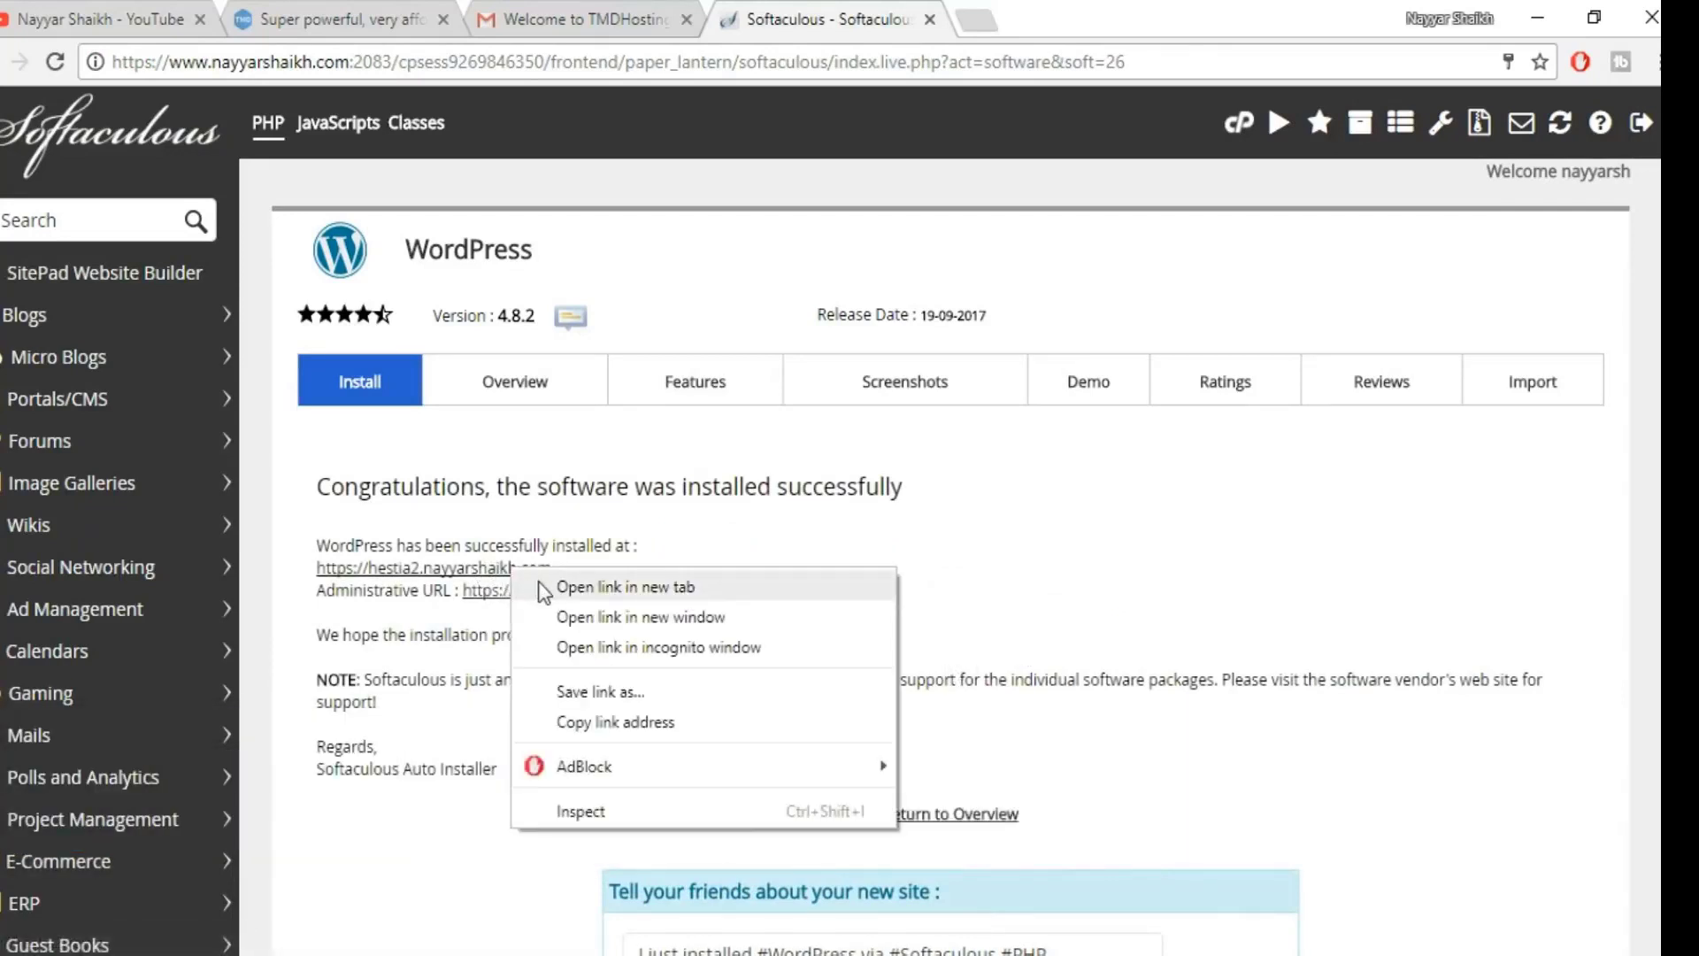
click(584, 587)
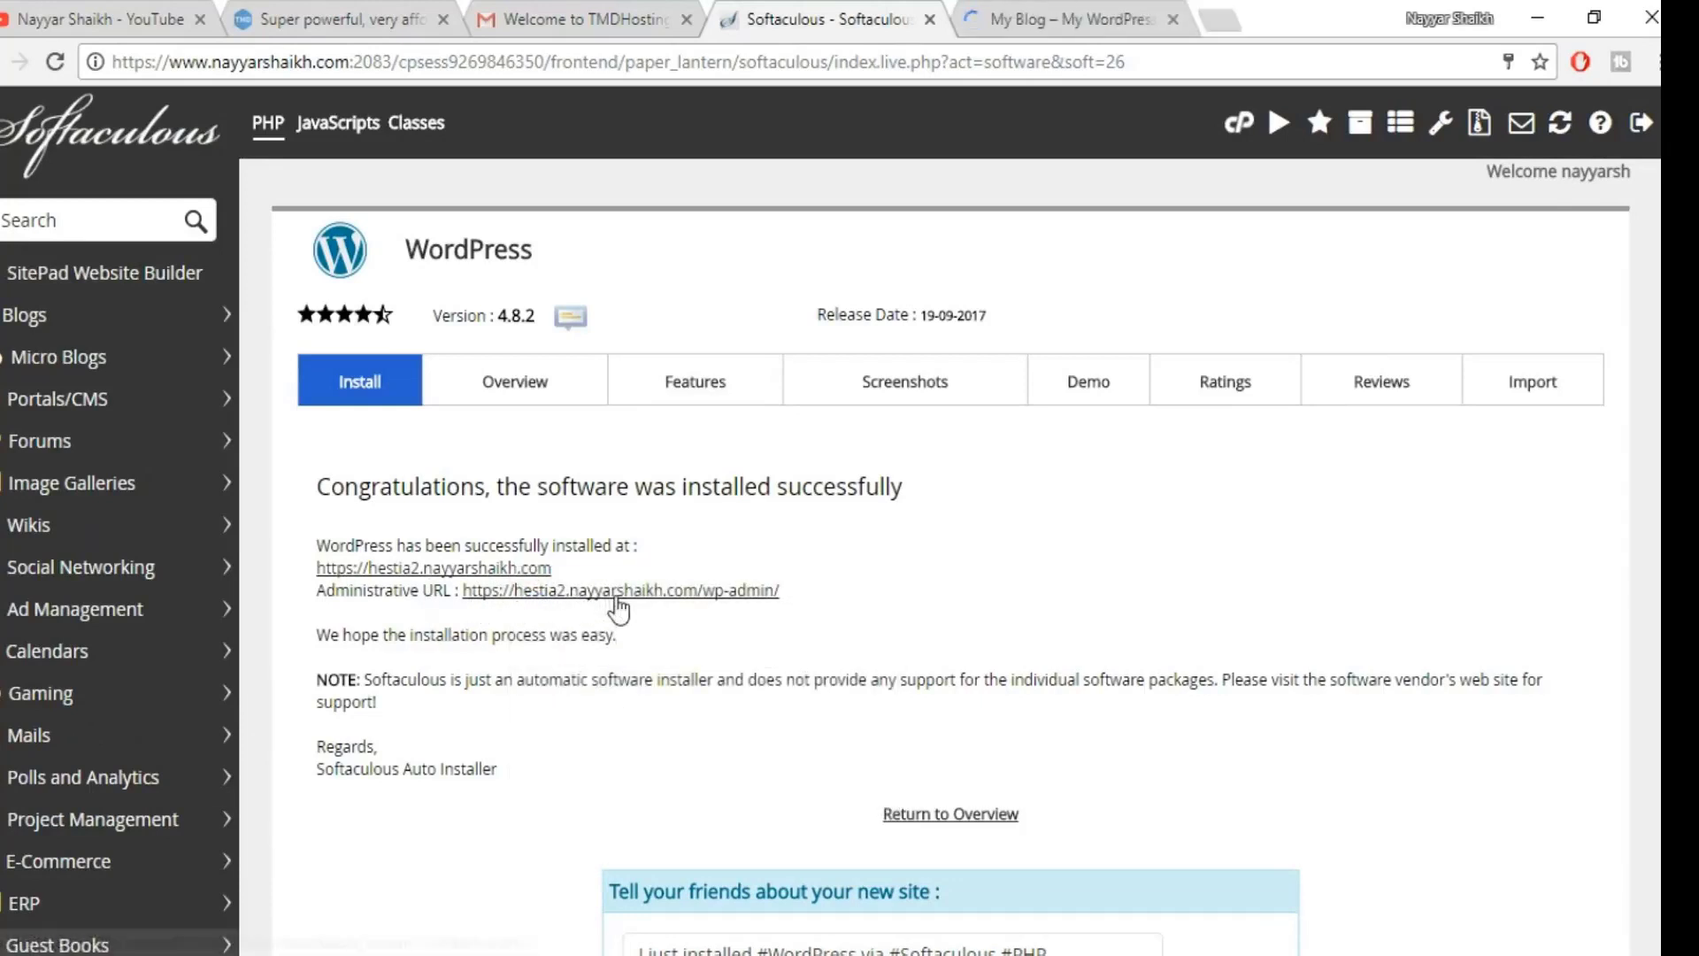
right_click(617, 599)
click(666, 615)
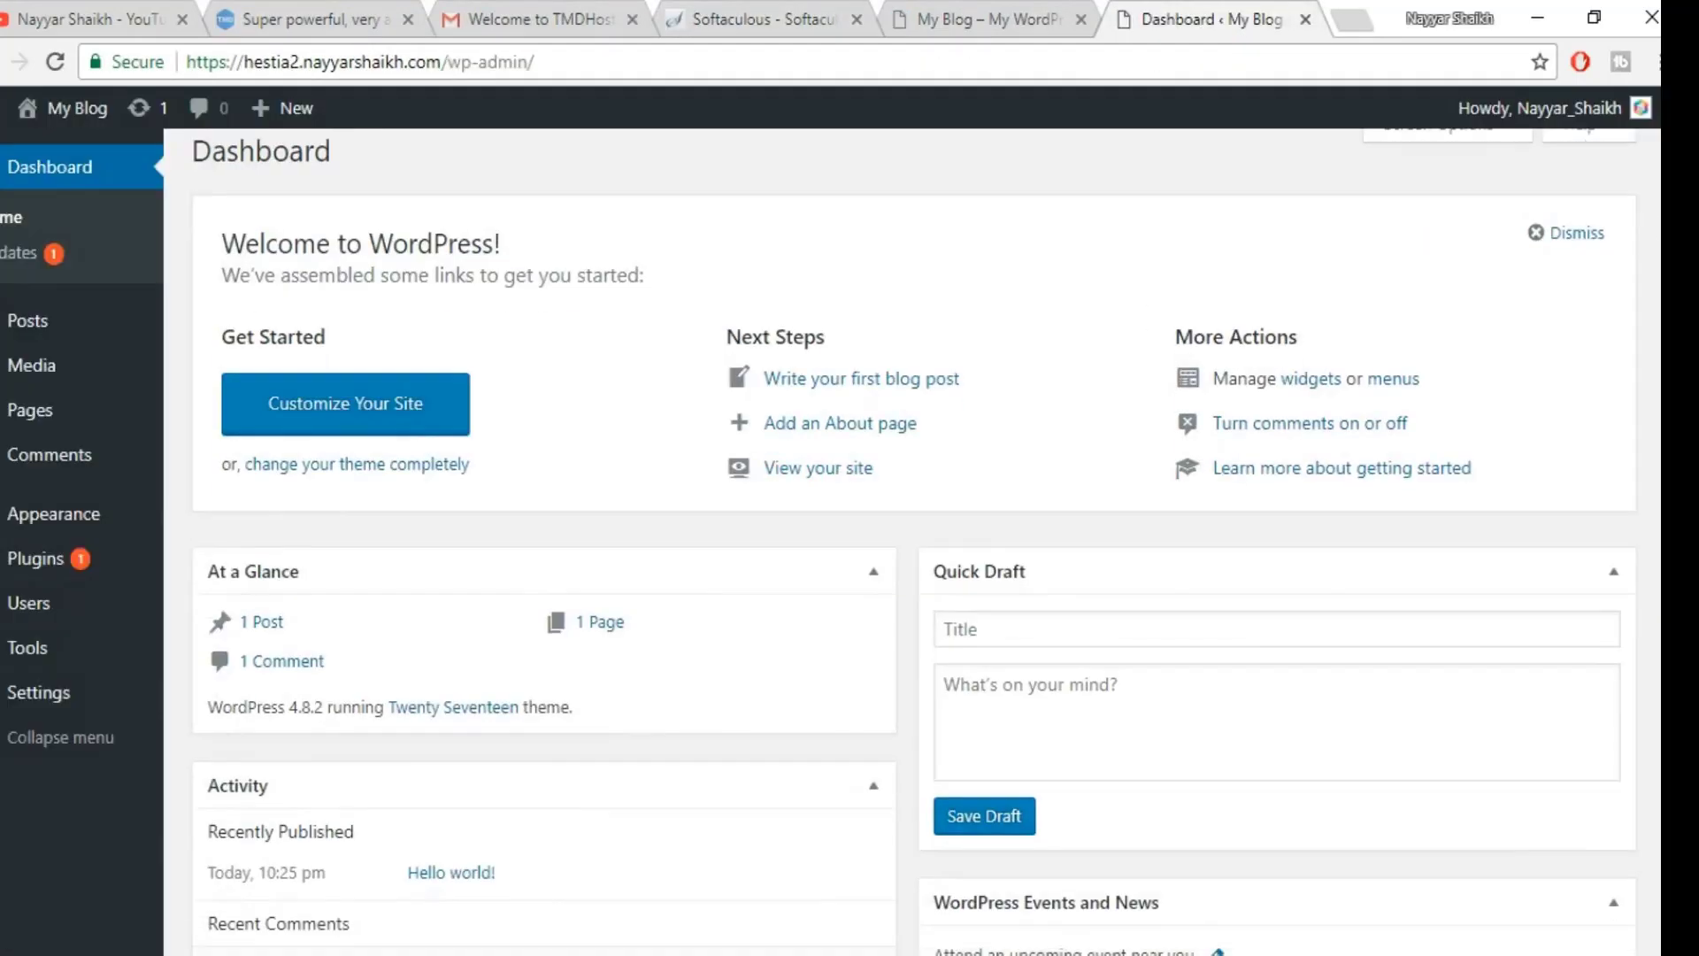
scroll(914, 547, down, 5)
Step: Look over the hestia2 WordPress 4.8.2 Dashboard with Twenty Seventeen theme, 1 post, 1 page, 1 comment
scroll(914, 547, up, 6)
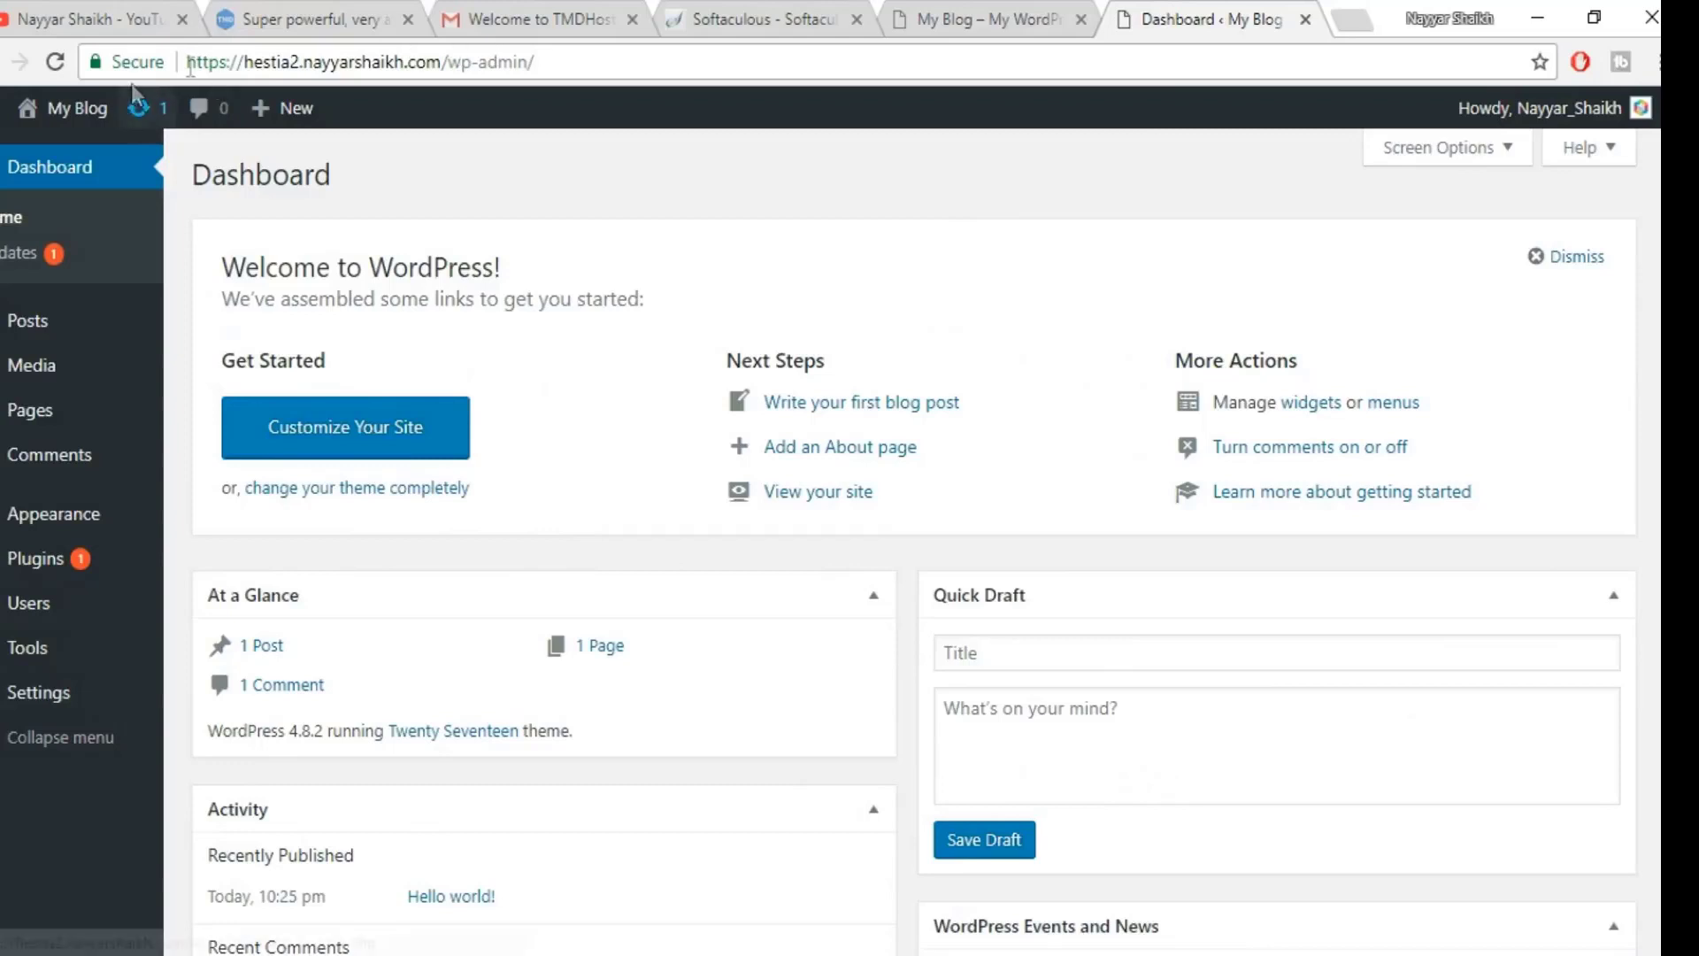